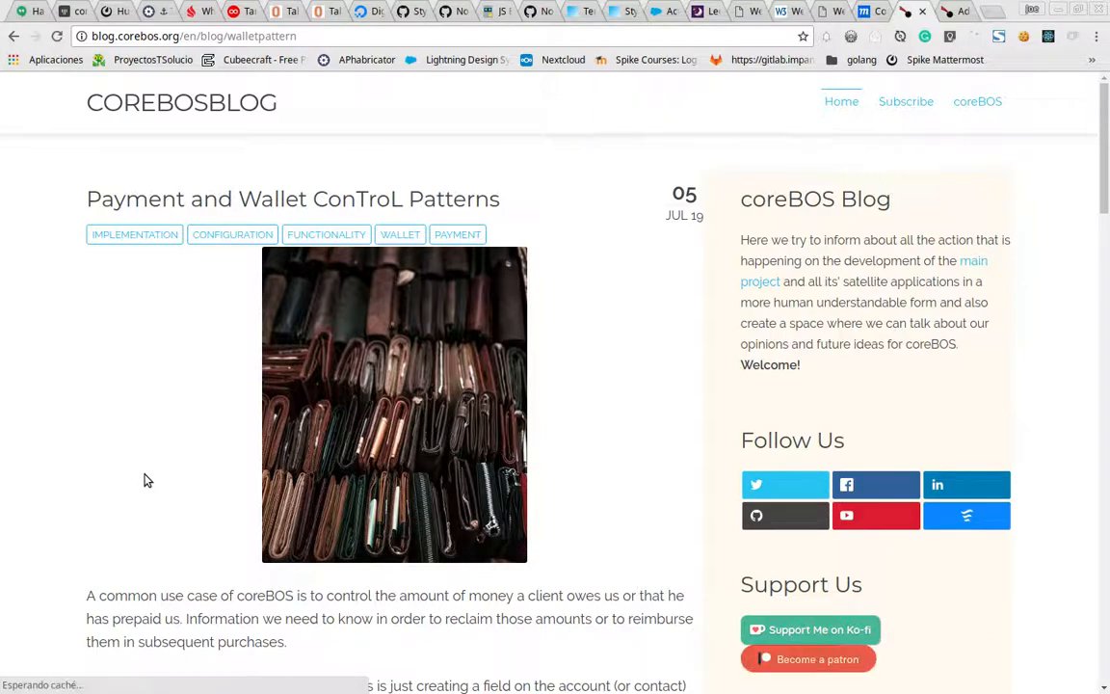
# Read through the Payment and Wallet ConTroL Patterns article, from the payment module introduction to the Bank Accounts and Liquidity section
pyautogui.scroll(-5, 175, 484)
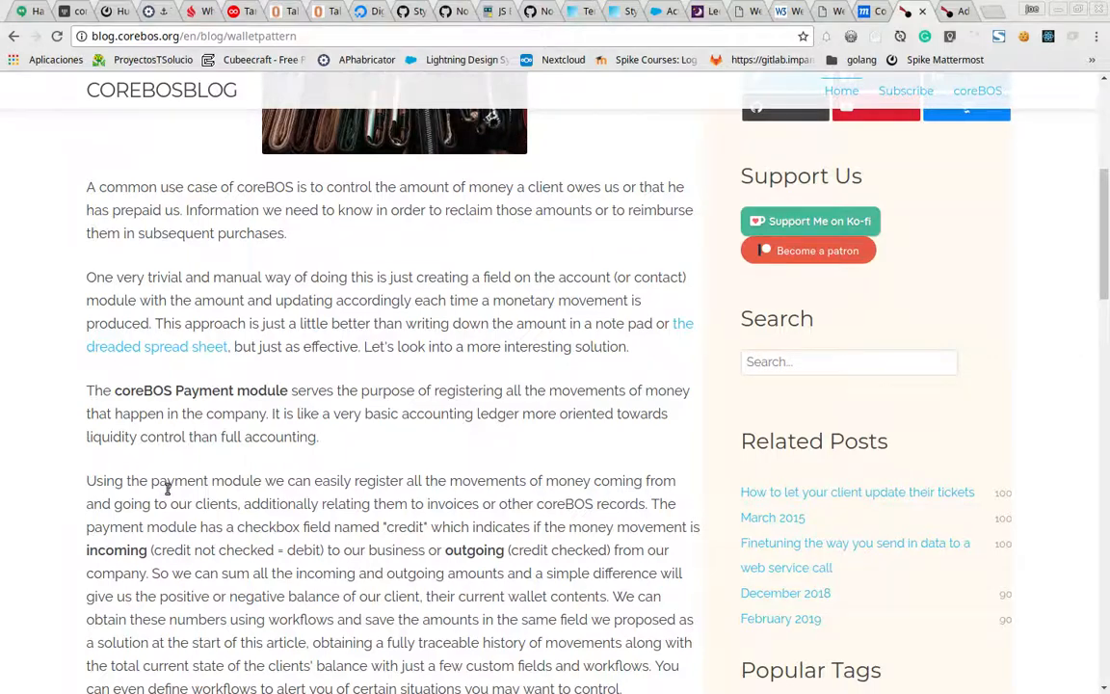
pyautogui.scroll(-4, 167, 489)
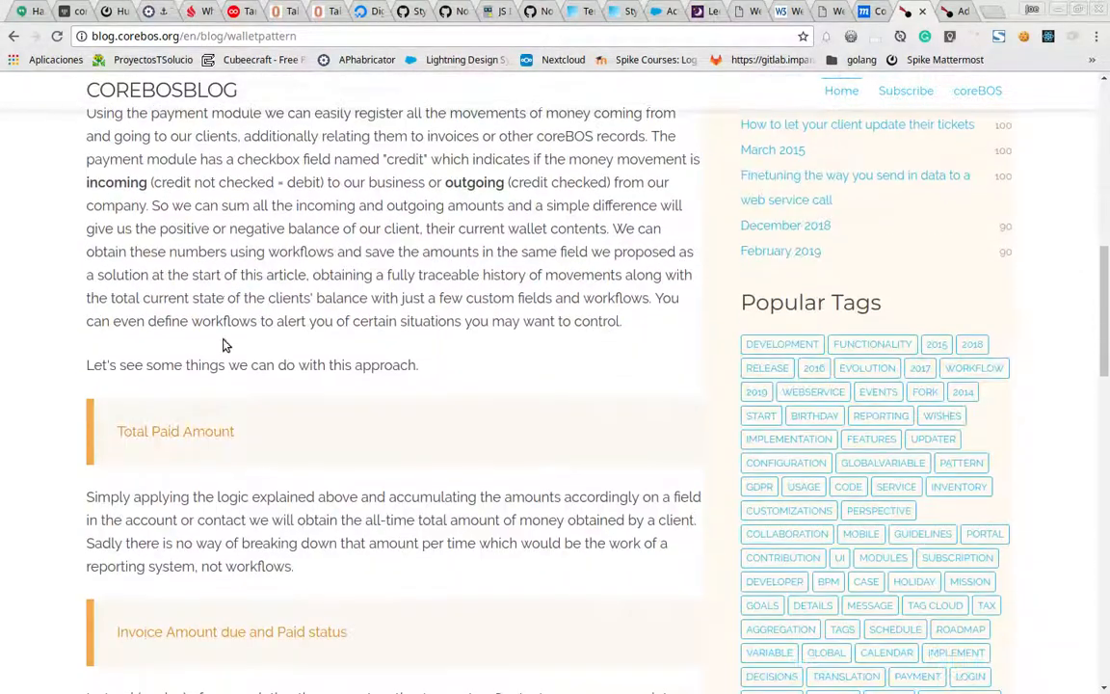
pyautogui.scroll(-2, 223, 344)
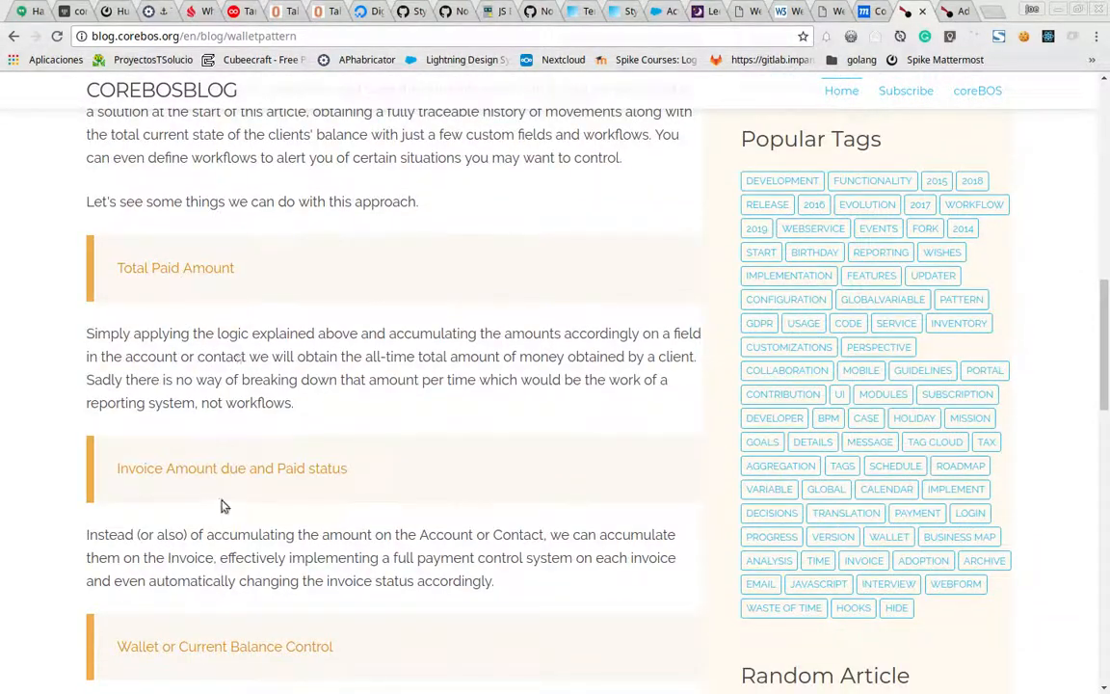
pyautogui.scroll(-2, 222, 506)
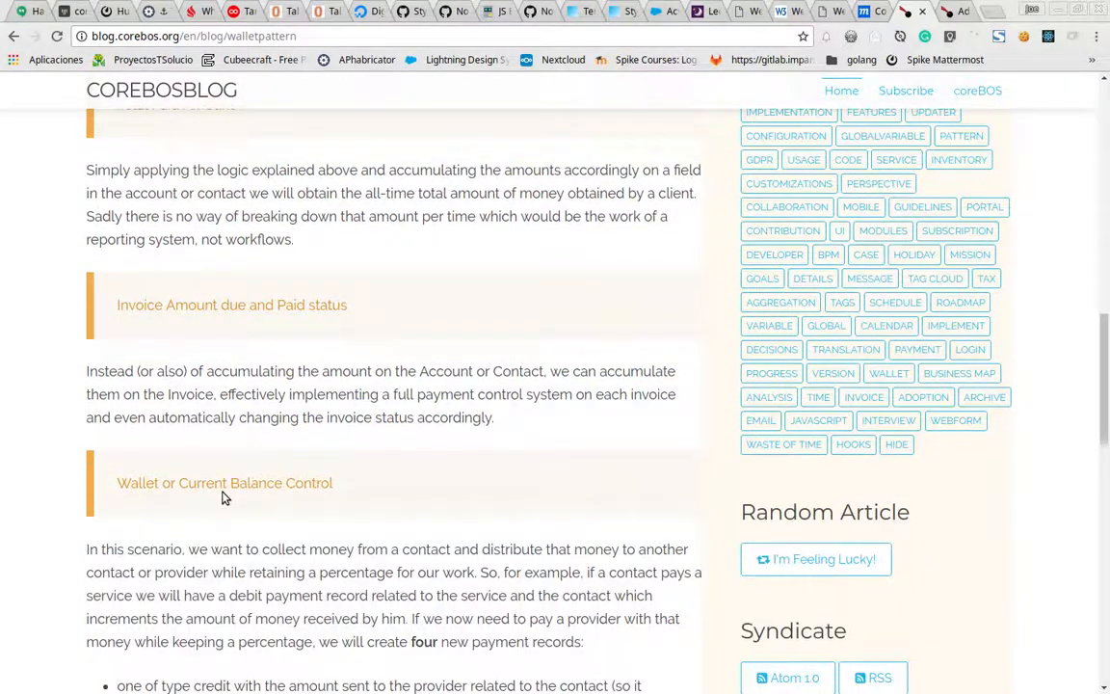
pyautogui.scroll(-2, 222, 498)
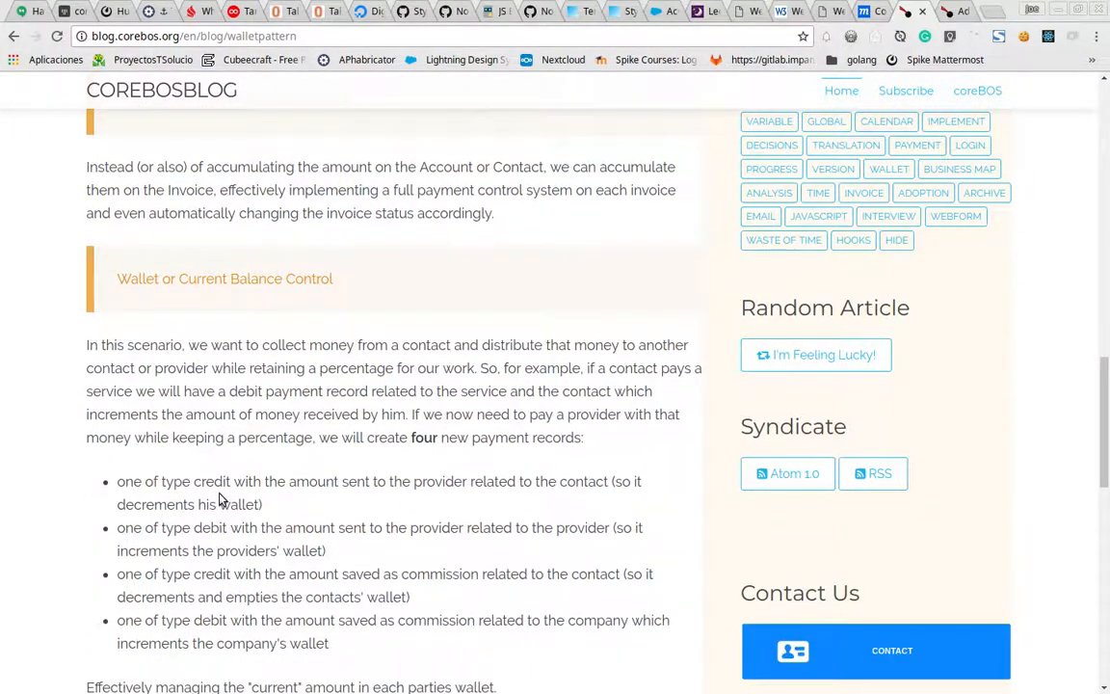
pyautogui.scroll(-2, 220, 504)
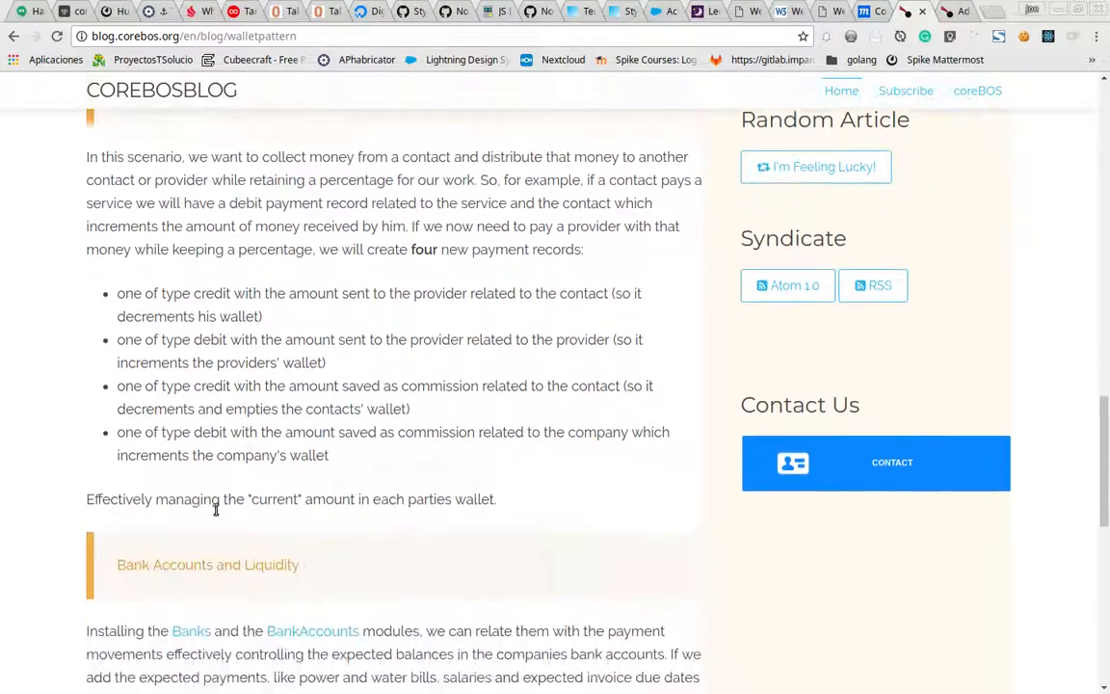
pyautogui.scroll(-2, 216, 516)
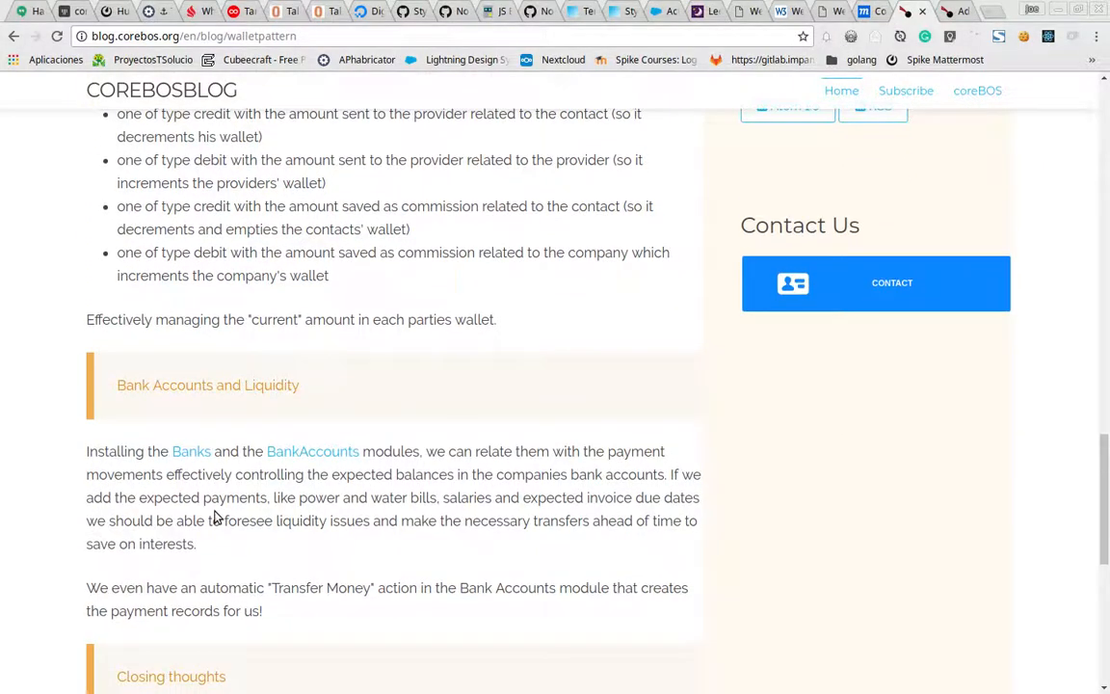
pyautogui.scroll(2, 216, 517)
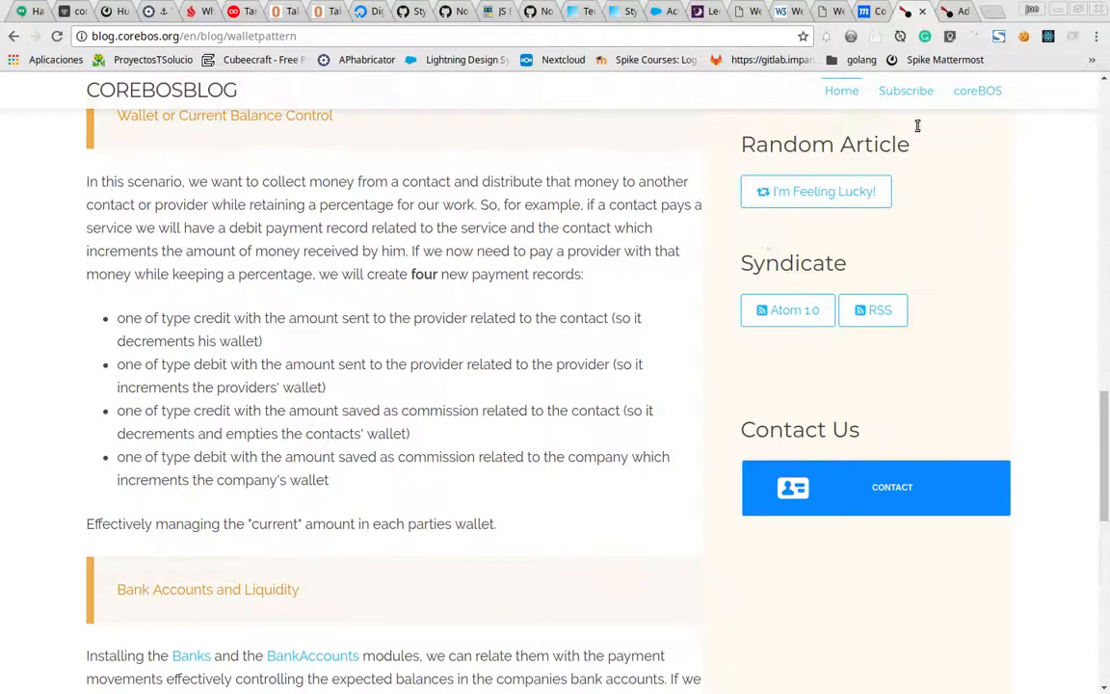
# Switch to the coreBOS Updater, load the new updates and filter the list to Pending
pyautogui.click(948, 13)
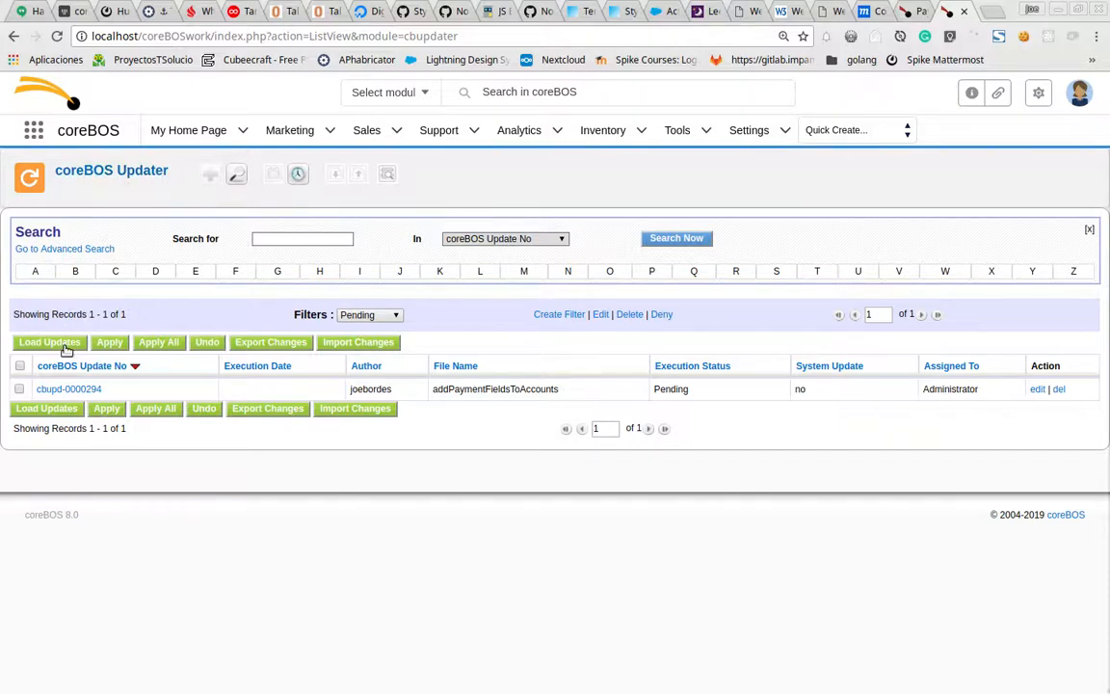
pyautogui.click(383, 315)
pyautogui.click(364, 326)
pyautogui.click(37, 343)
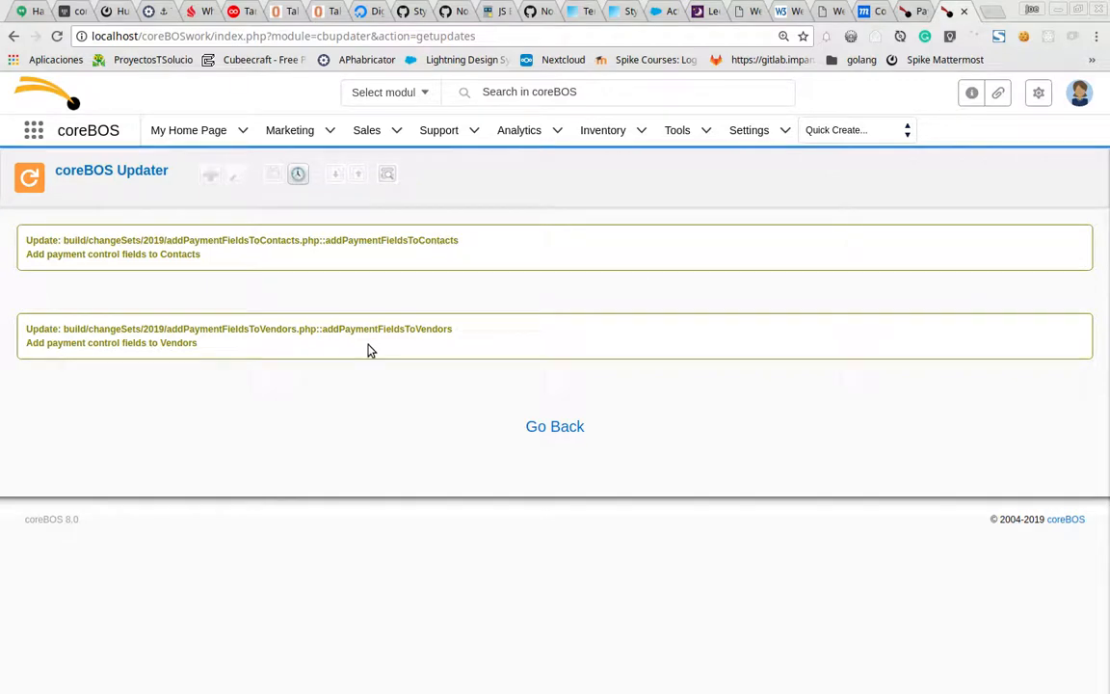
pyautogui.click(120, 170)
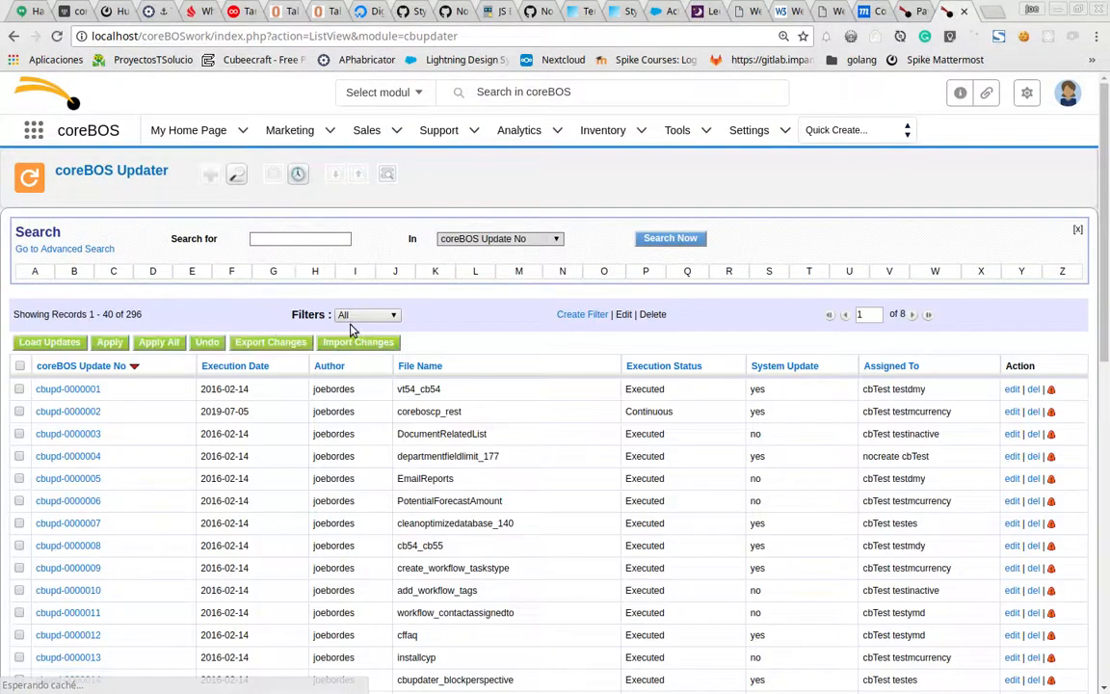
pyautogui.click(359, 315)
pyautogui.click(361, 388)
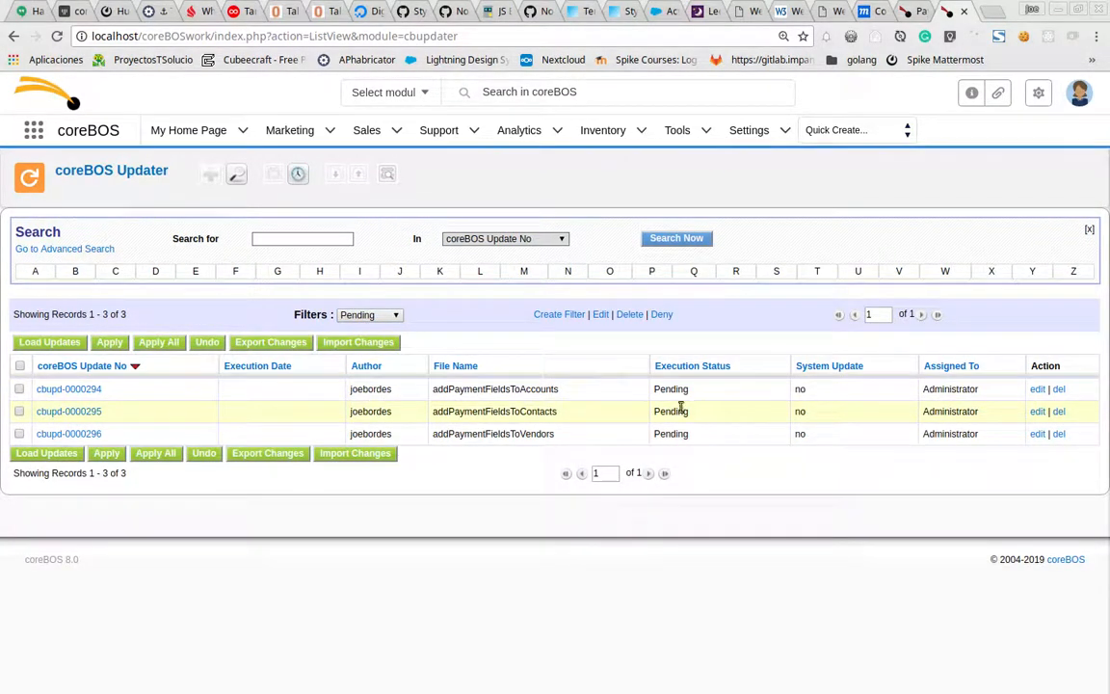
# Inspect the Blocked setting of the addPaymentFieldsToAccounts changeset and return to the updater list
pyautogui.click(69, 389)
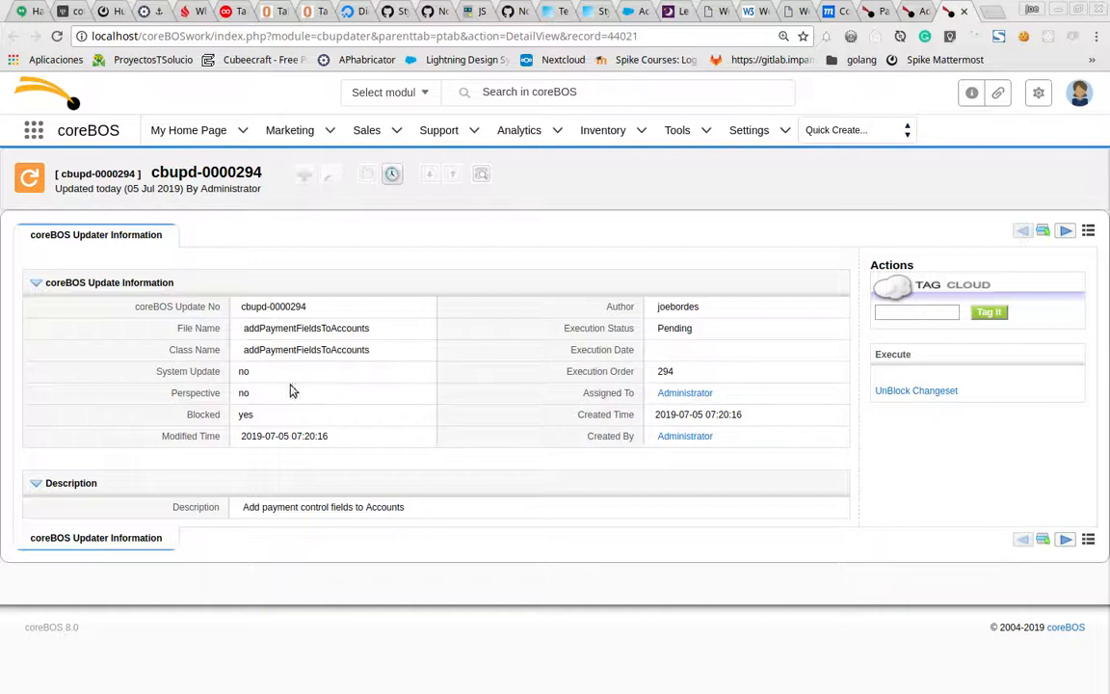
pyautogui.moveTo(187, 414); pyautogui.dragTo(276, 417)
pyautogui.click(23, 168)
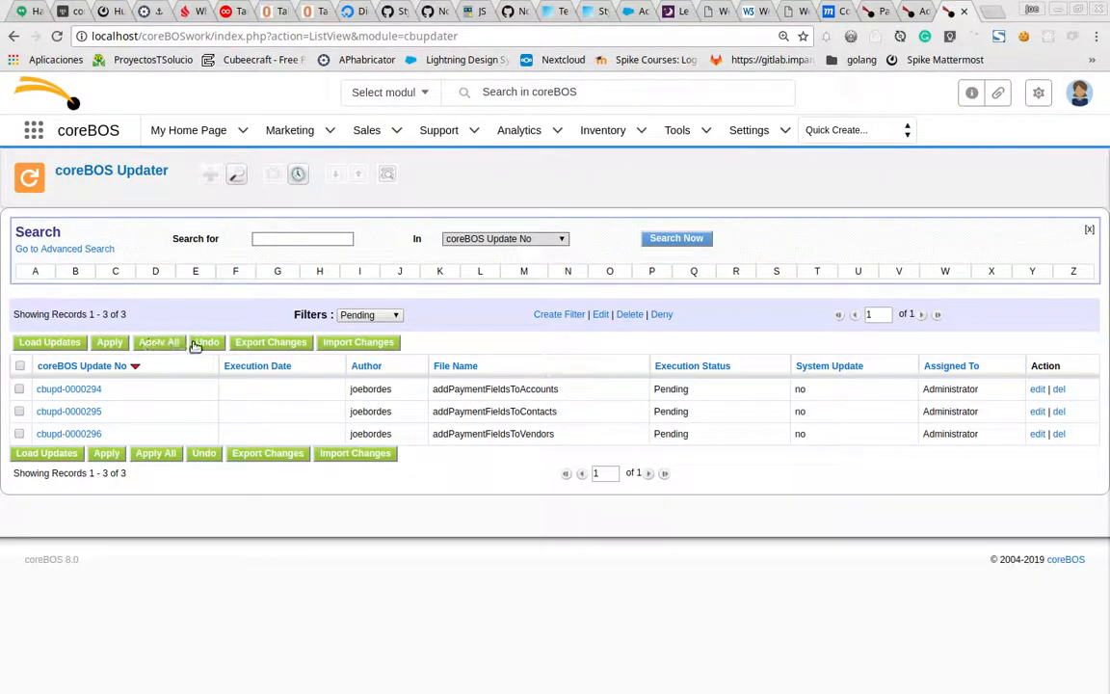
# Run Apply All on the updates, review the execution log and return to the updater list
pyautogui.click(150, 343)
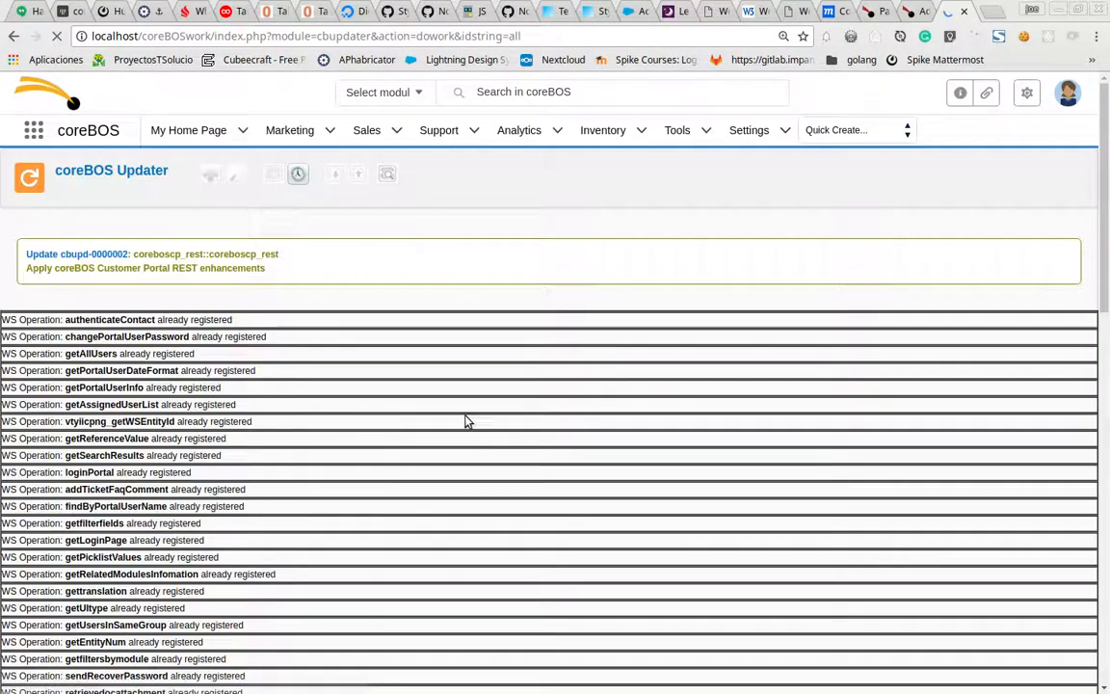
pyautogui.scroll(-15, 549, 421)
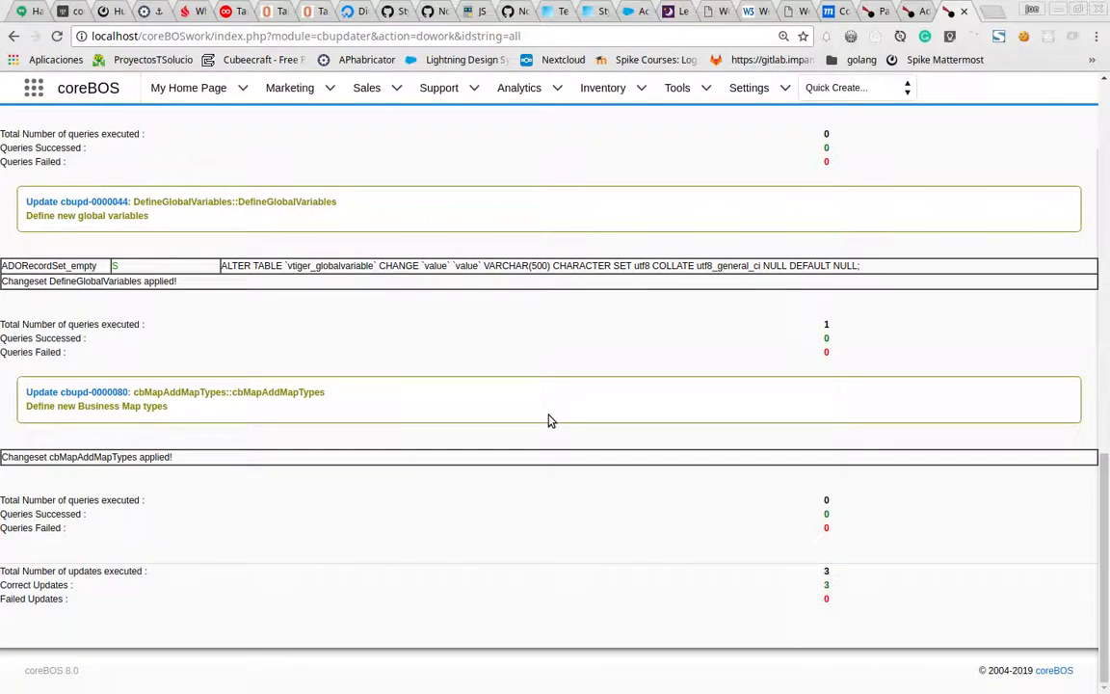
pyautogui.scroll(10, 246, 472)
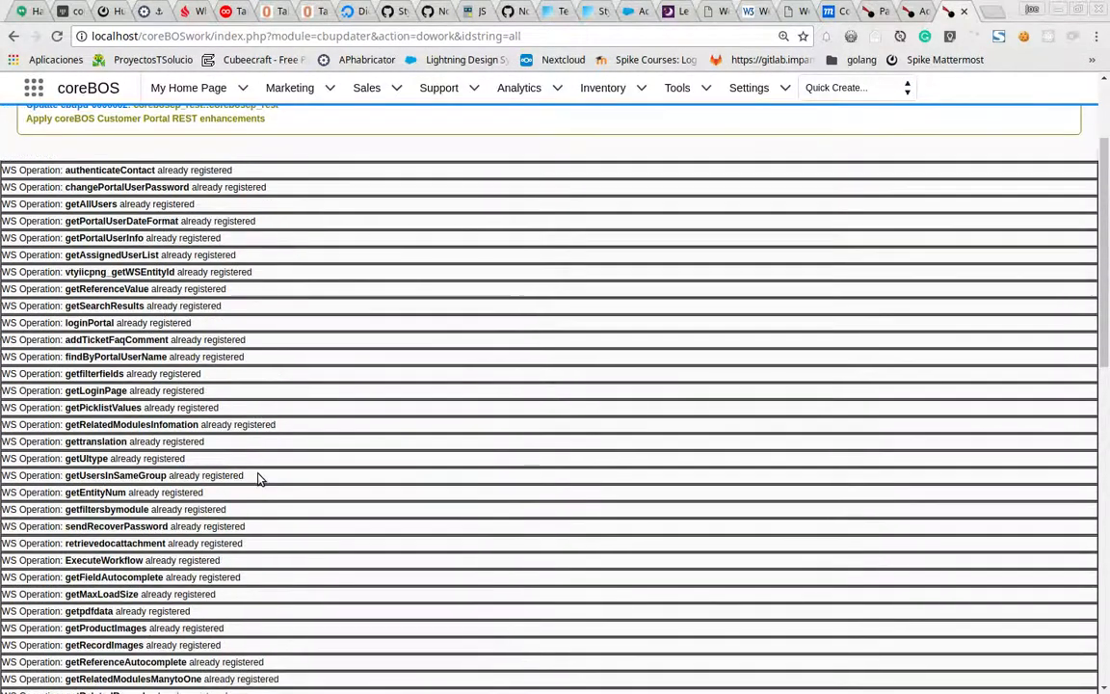
pyautogui.scroll(3, 258, 479)
pyautogui.click(90, 172)
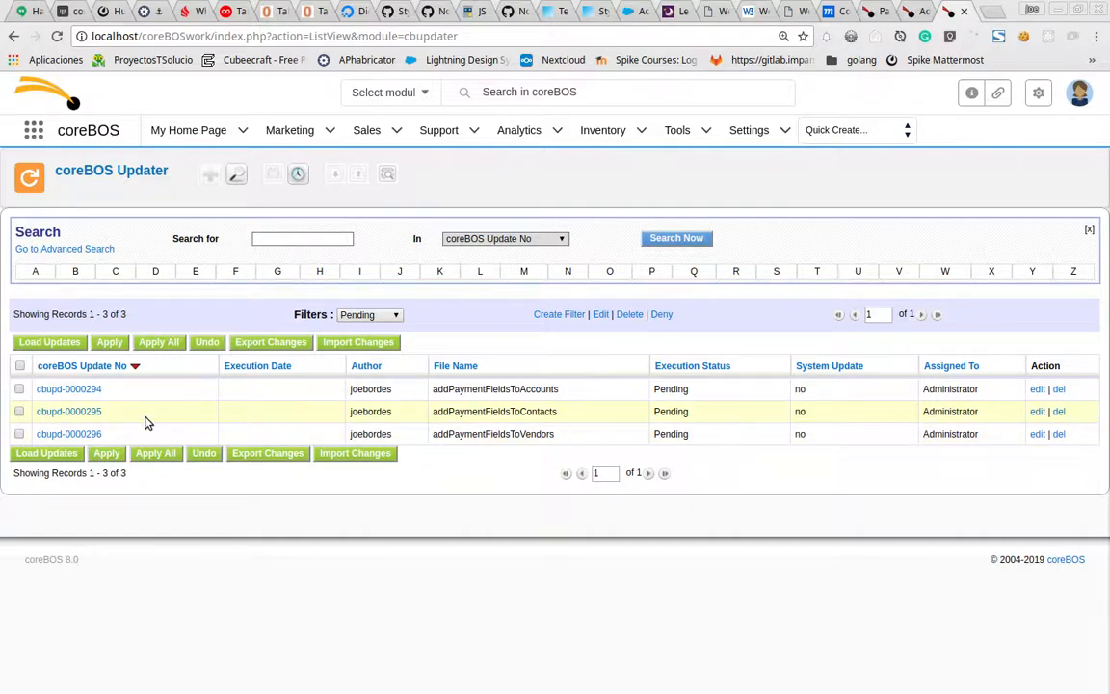
# Unblock the addPaymentFieldsToAccounts changeset and apply it
pyautogui.click(88, 391)
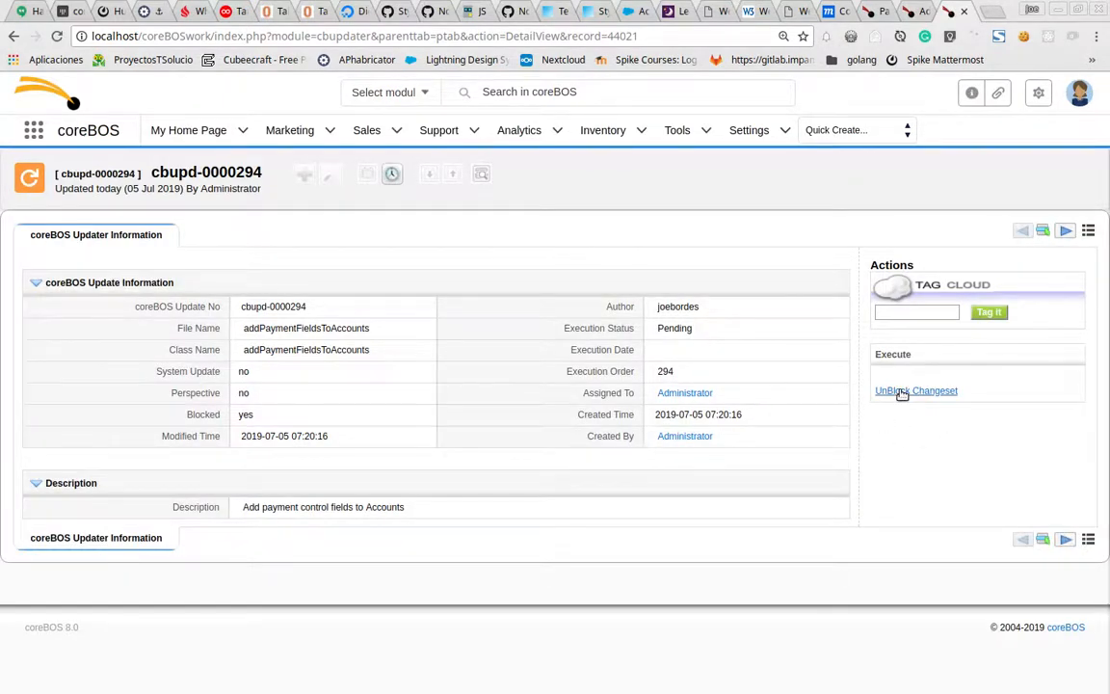
pyautogui.click(900, 392)
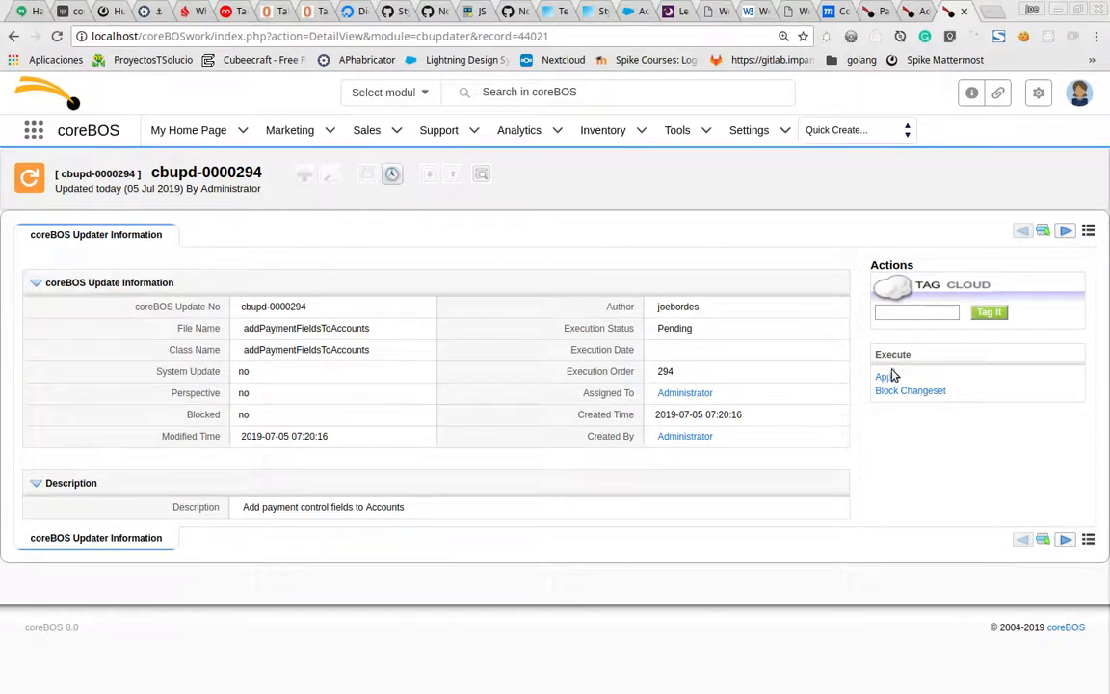
pyautogui.click(888, 378)
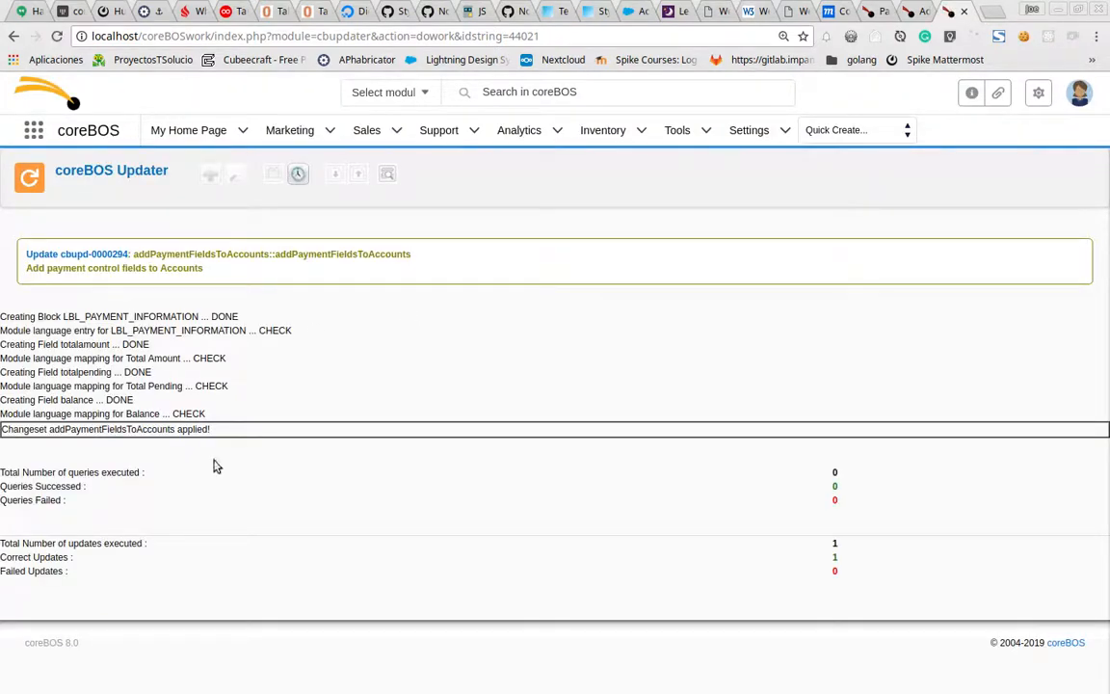
# Open the Organizations module from Marketing in a separate browser tab
pyautogui.moveTo(284, 140)
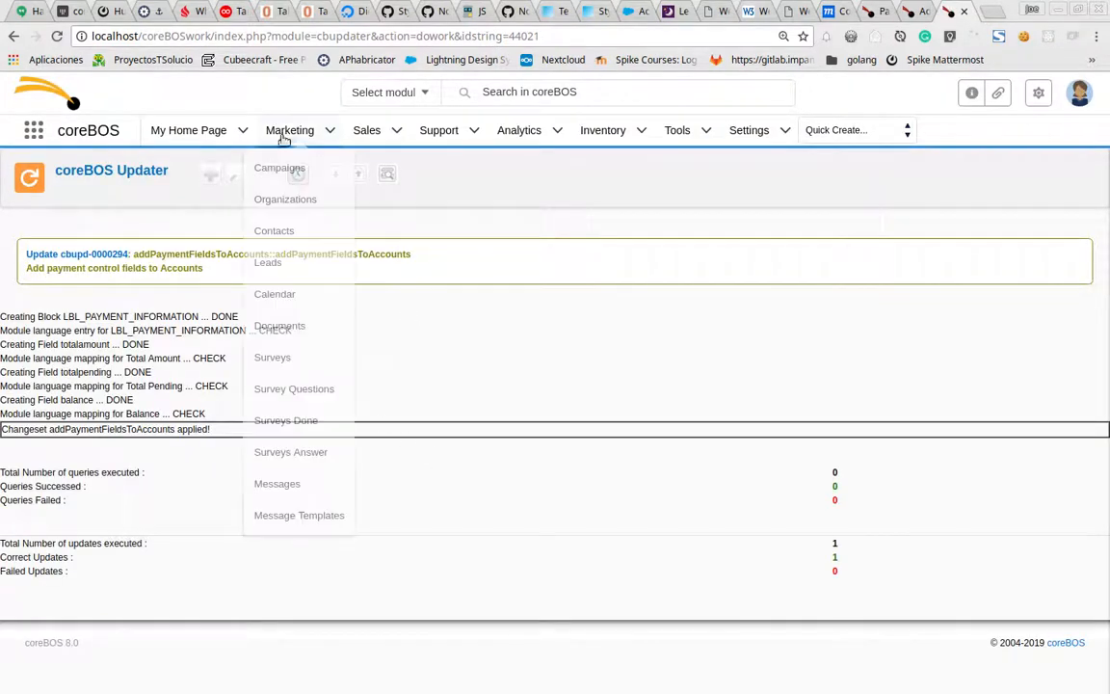
pyautogui.middleClick(286, 206)
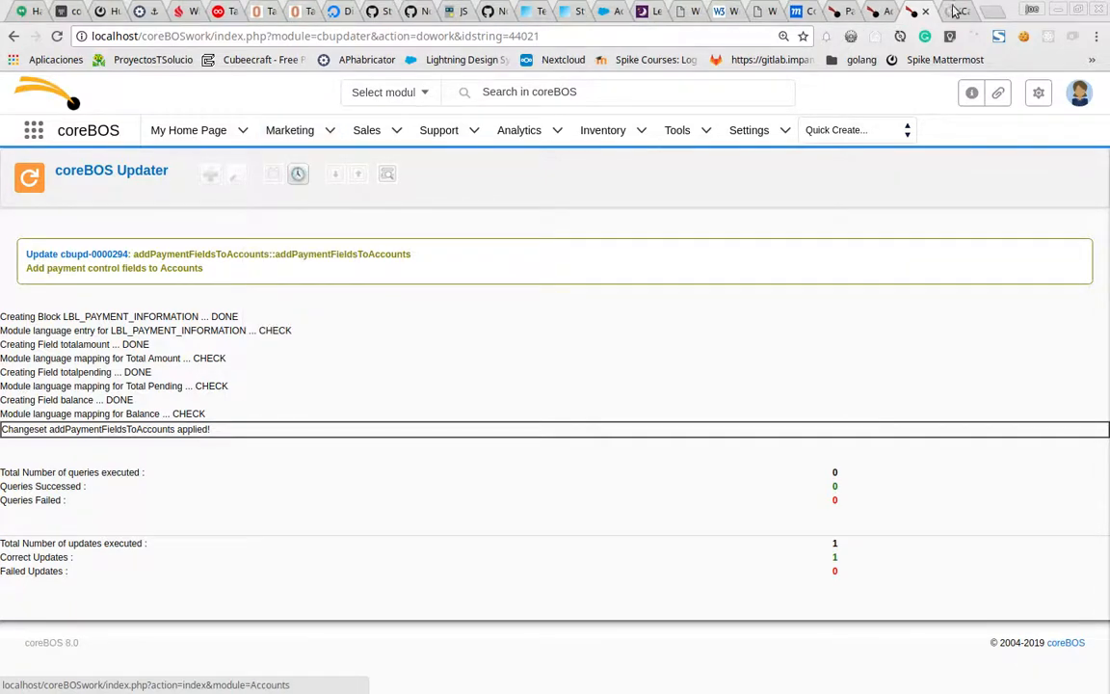
pyautogui.click(952, 13)
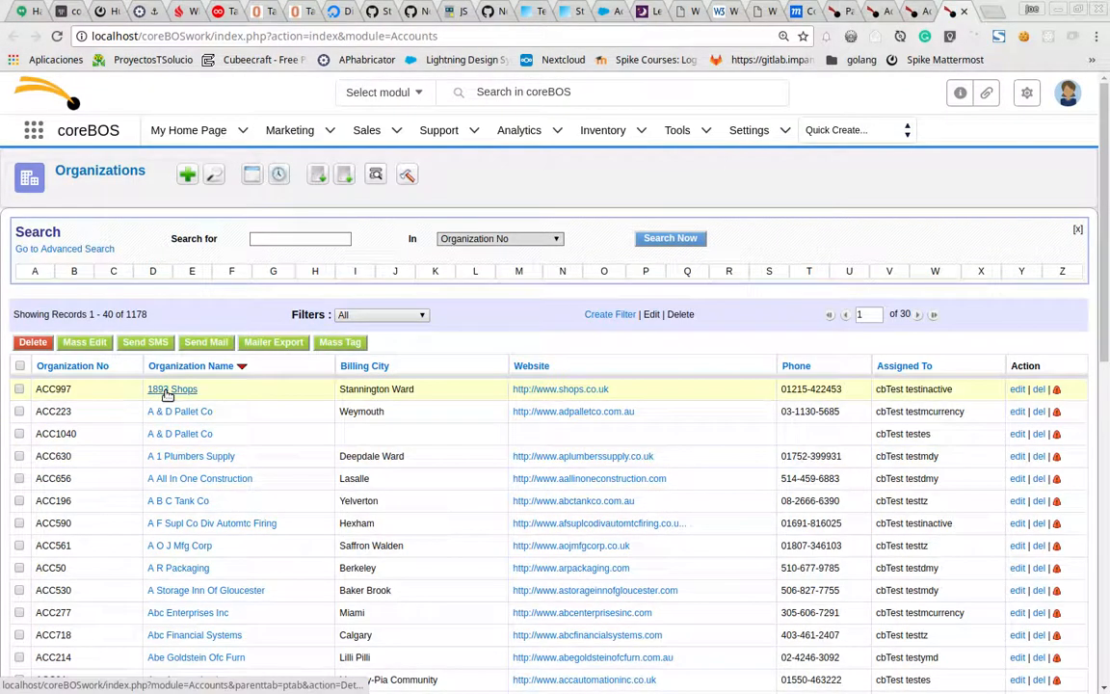
# Search the organizations by Organization Name for "chem" and open the Chemex Labs Ltd record
pyautogui.click(273, 239)
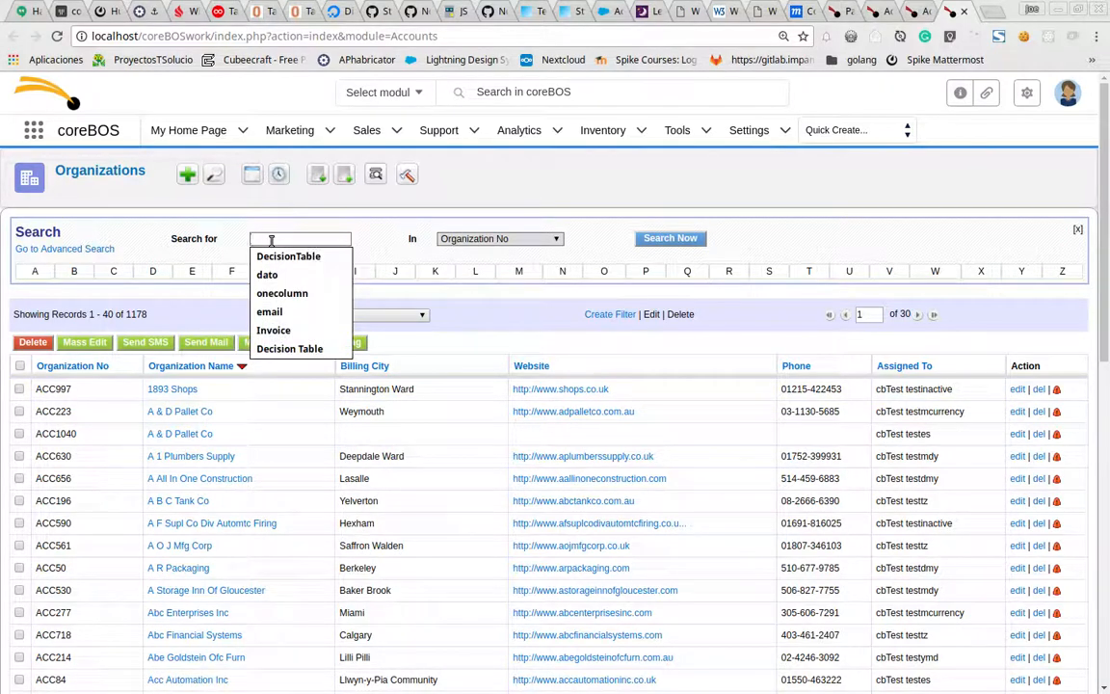
pyautogui.write('chem')
pyautogui.press('Tab')
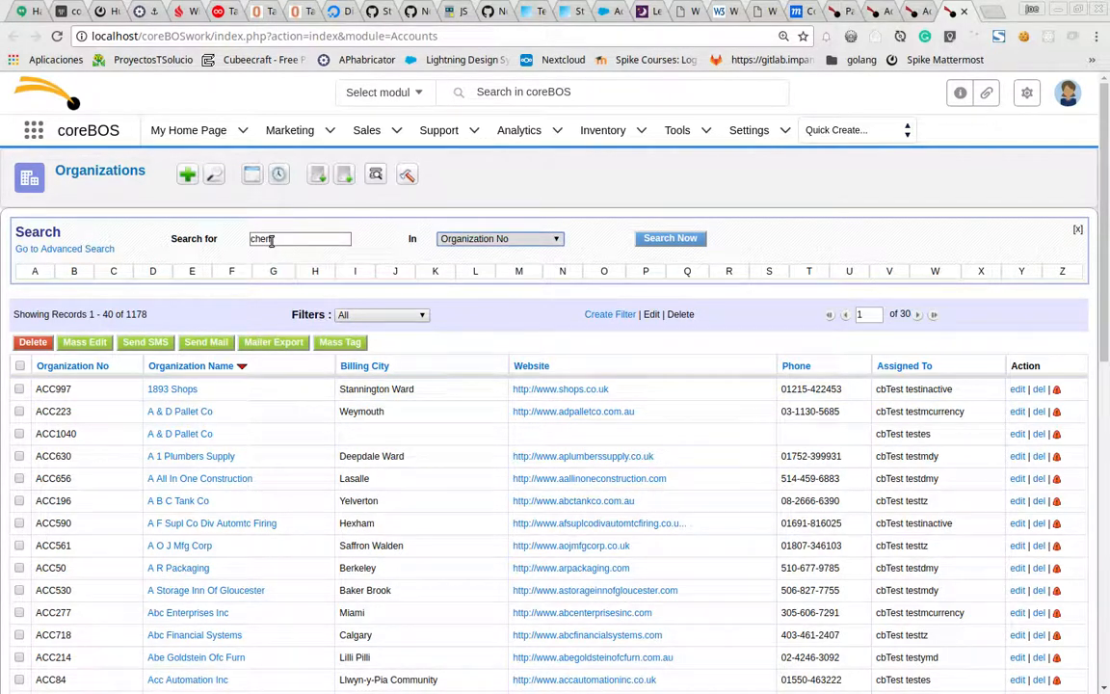
pyautogui.press('Down')
pyautogui.press('Return')
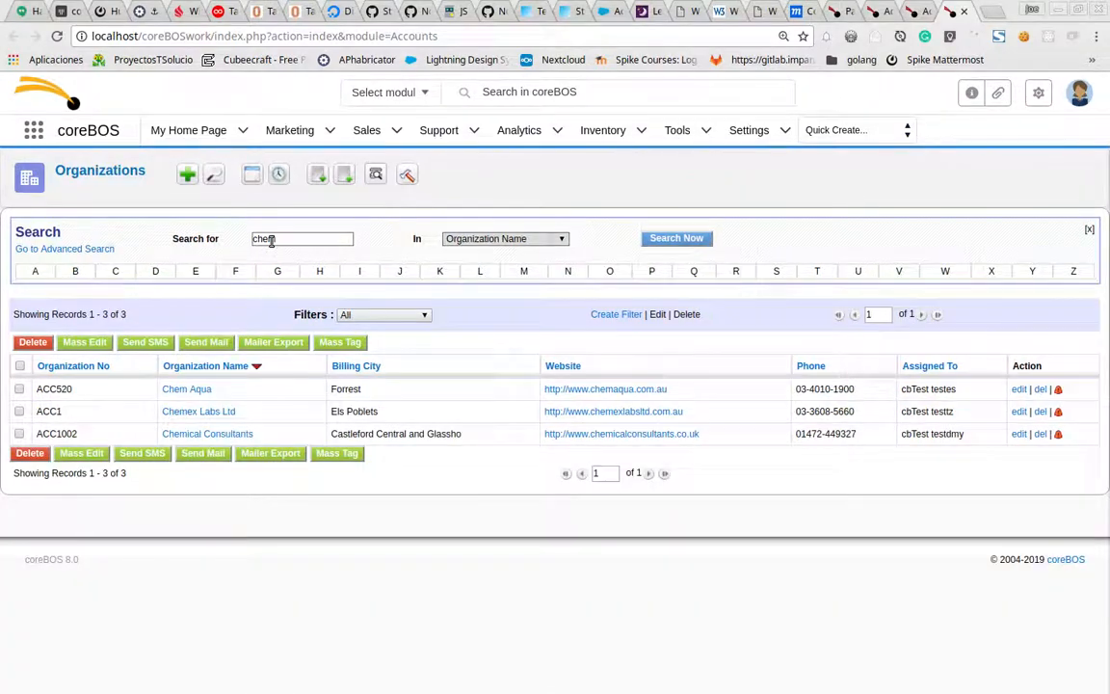
pyautogui.click(210, 415)
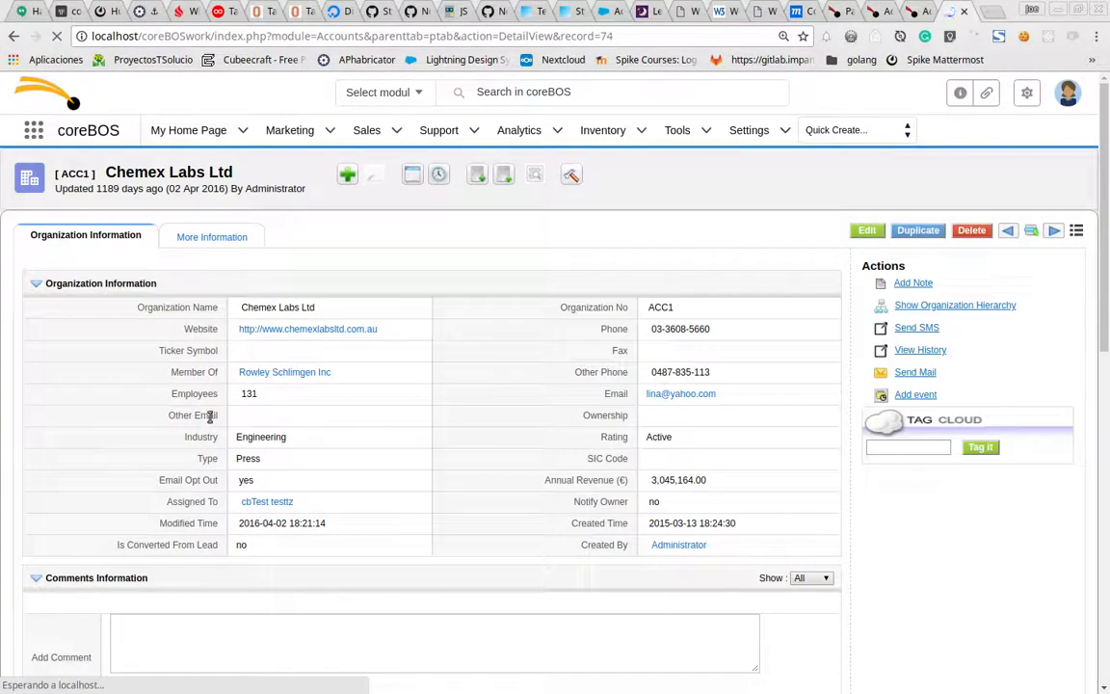
# Examine the Payment Information block of the Chemex Labs Ltd record
pyautogui.scroll(-3, 208, 422)
pyautogui.scroll(-12, 197, 425)
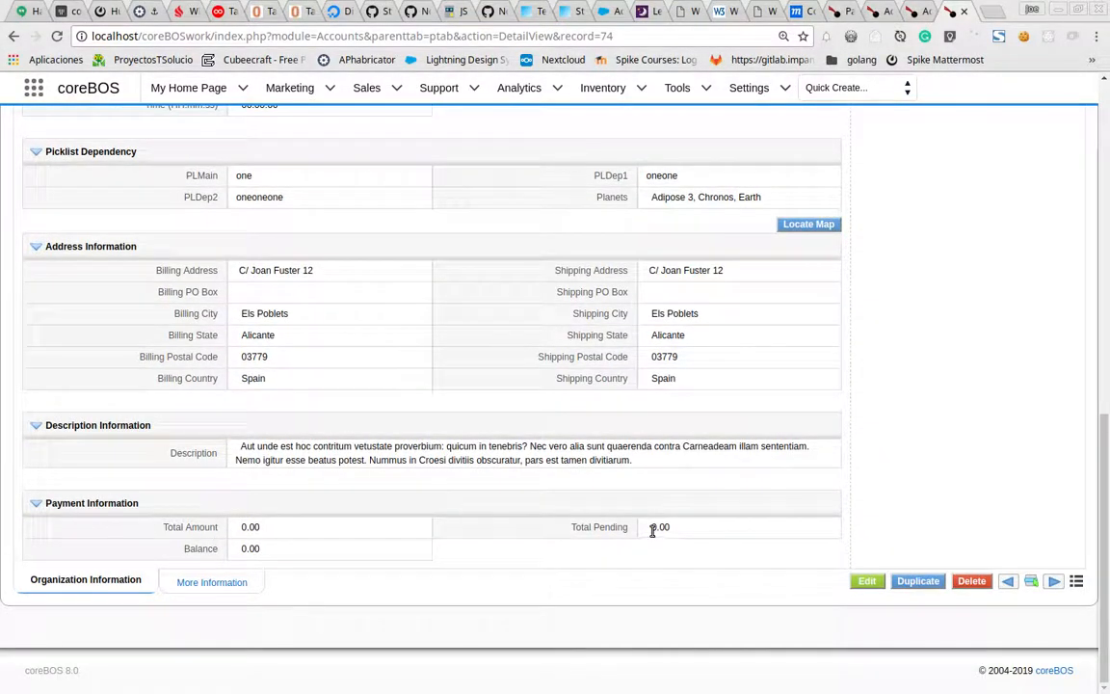
pyautogui.scroll(1, 655, 532)
pyautogui.scroll(20, 656, 532)
# Show the payments related to Chemex Labs Ltd
pyautogui.moveTo(205, 240)
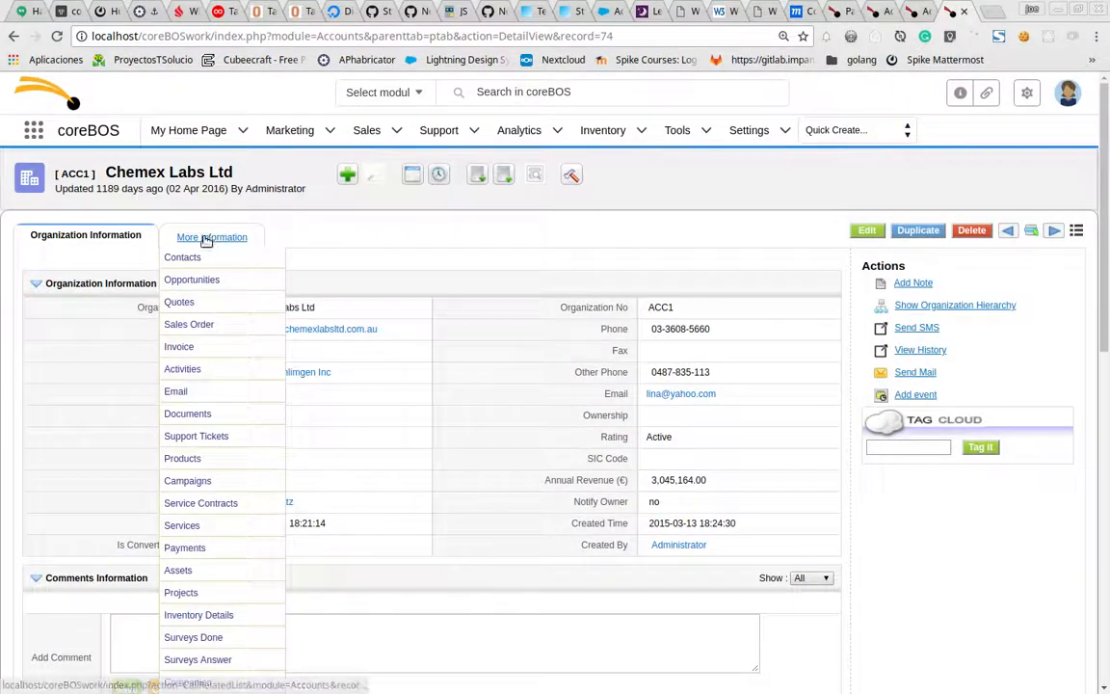
pyautogui.scroll(-2, 191, 482)
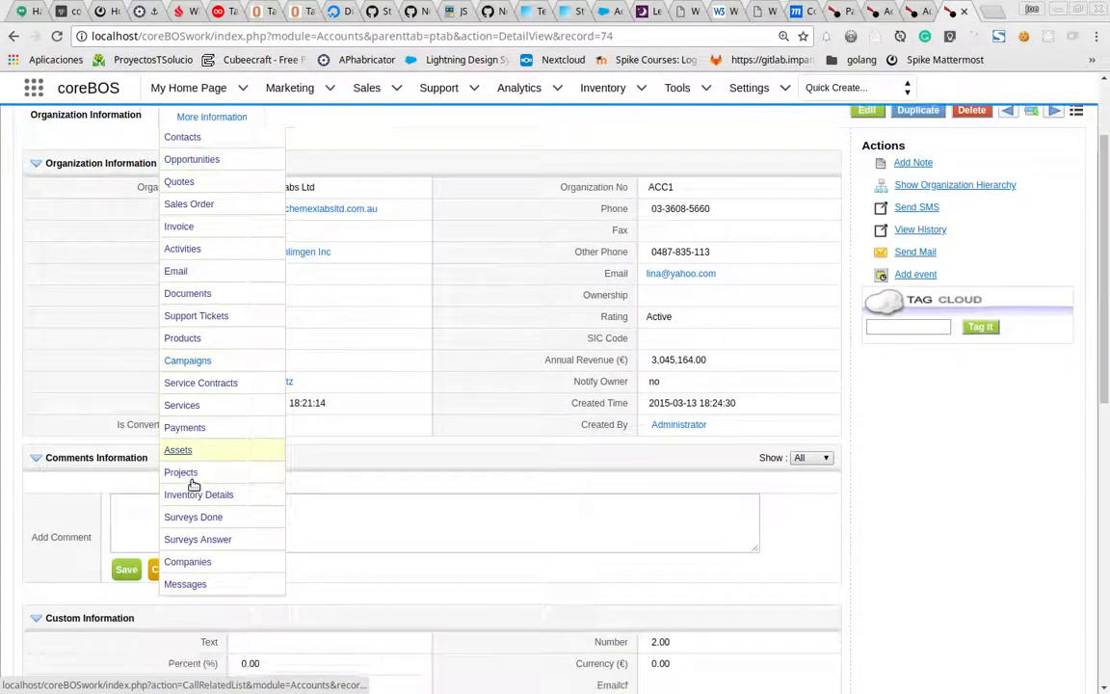
pyautogui.click(193, 425)
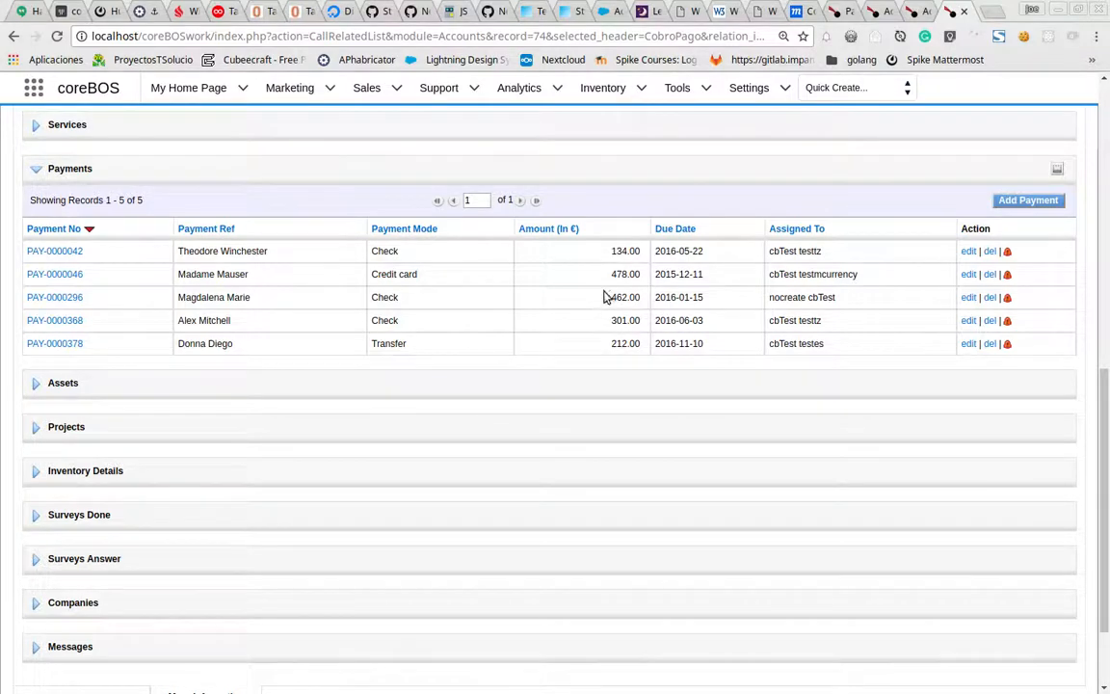
# Open the 134.00 check payment for editing and save it again without changes
pyautogui.click(969, 252)
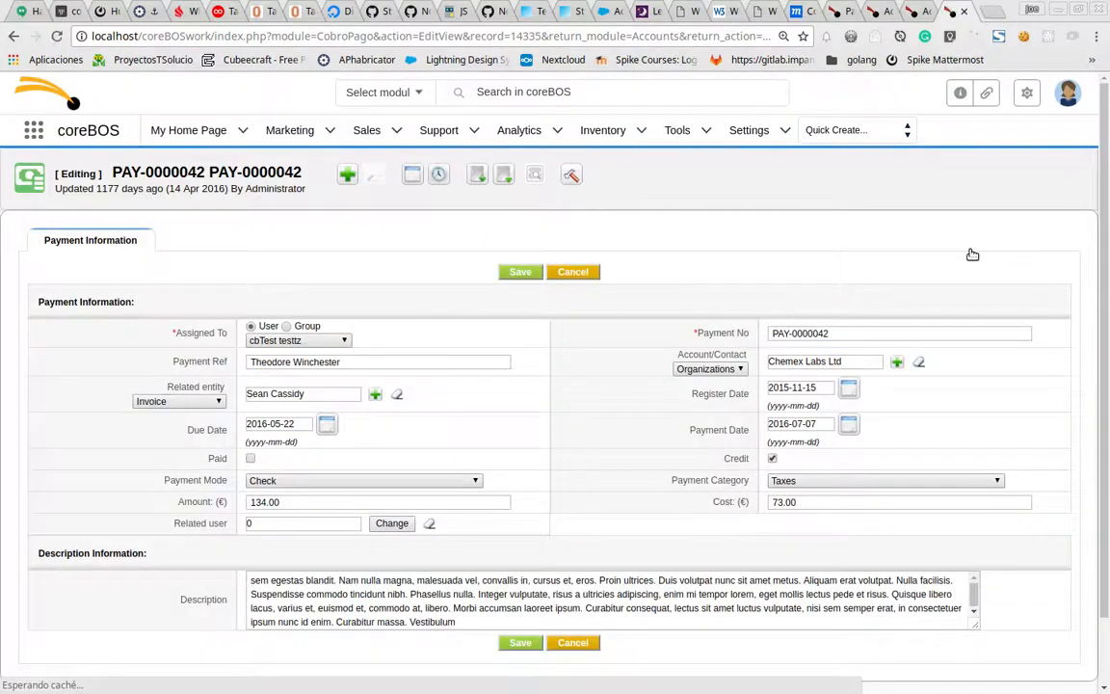
pyautogui.click(520, 273)
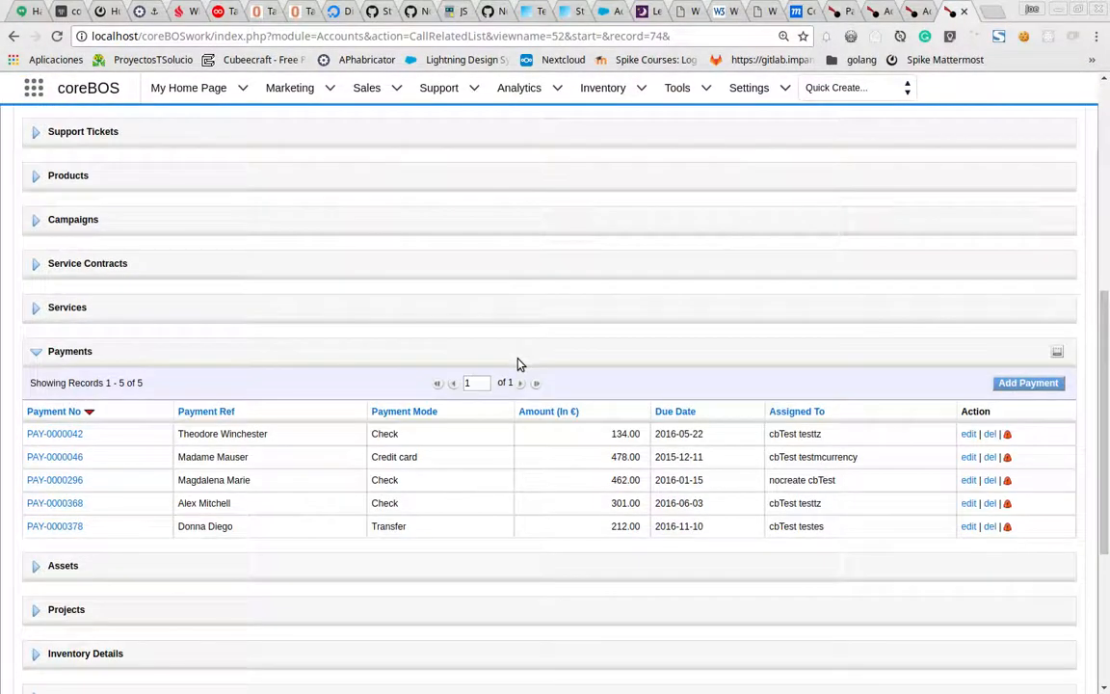
pyautogui.scroll(9, 518, 365)
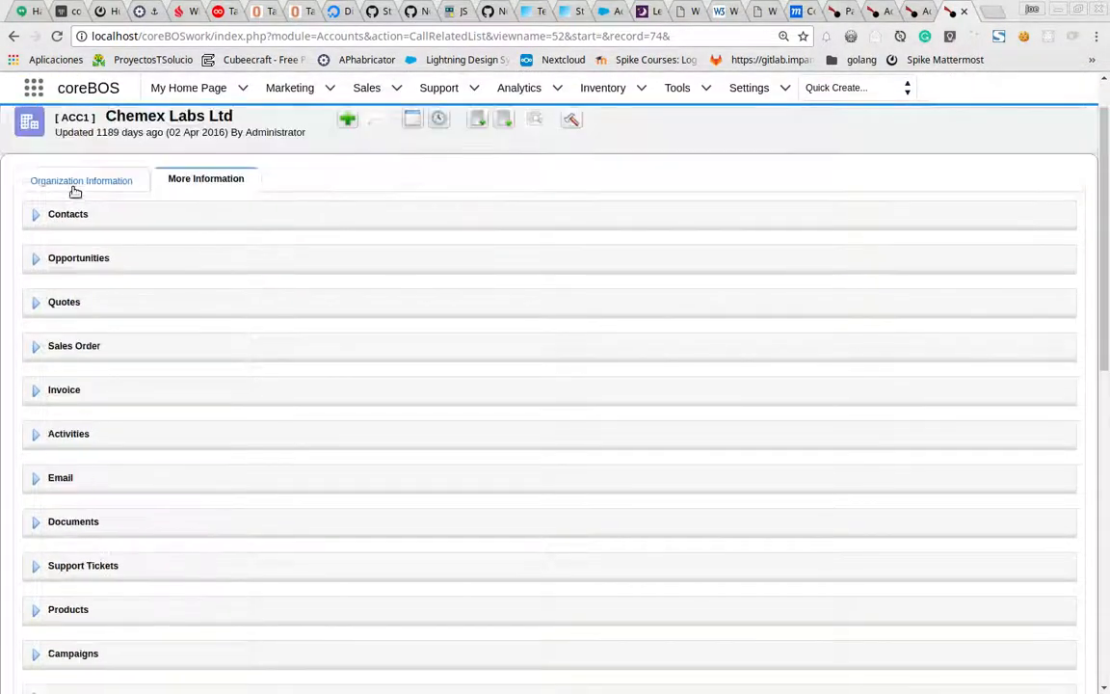
# Check the payment totals in the Payment Information block of the Chemex Labs Ltd record
pyautogui.click(68, 196)
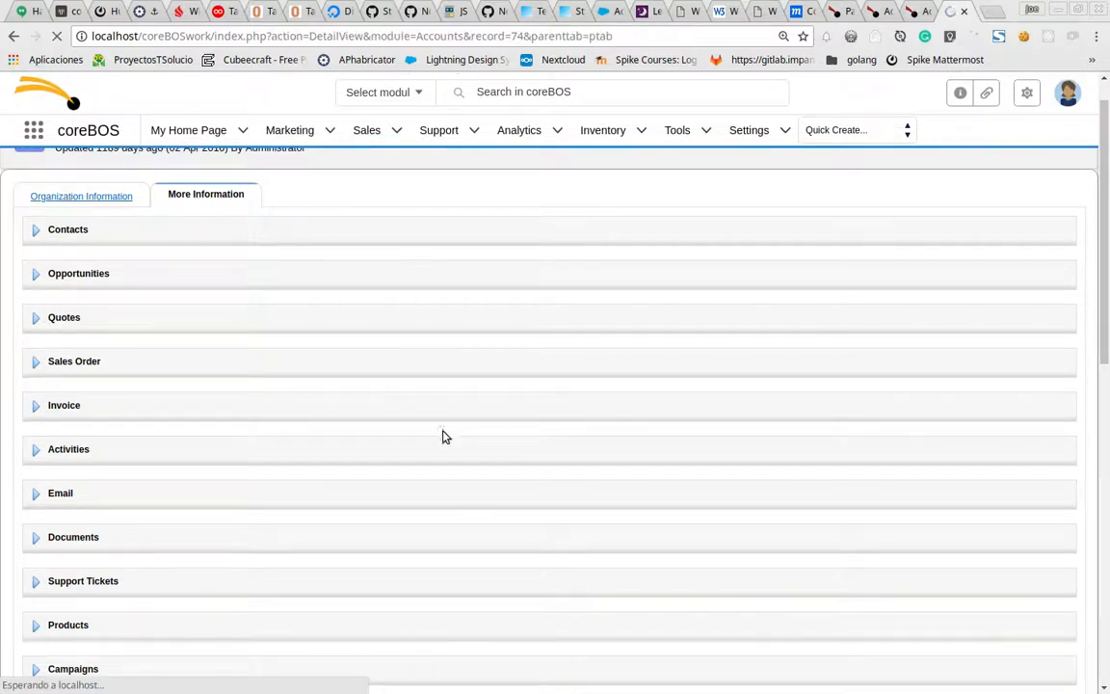
pyautogui.scroll(-10, 443, 433)
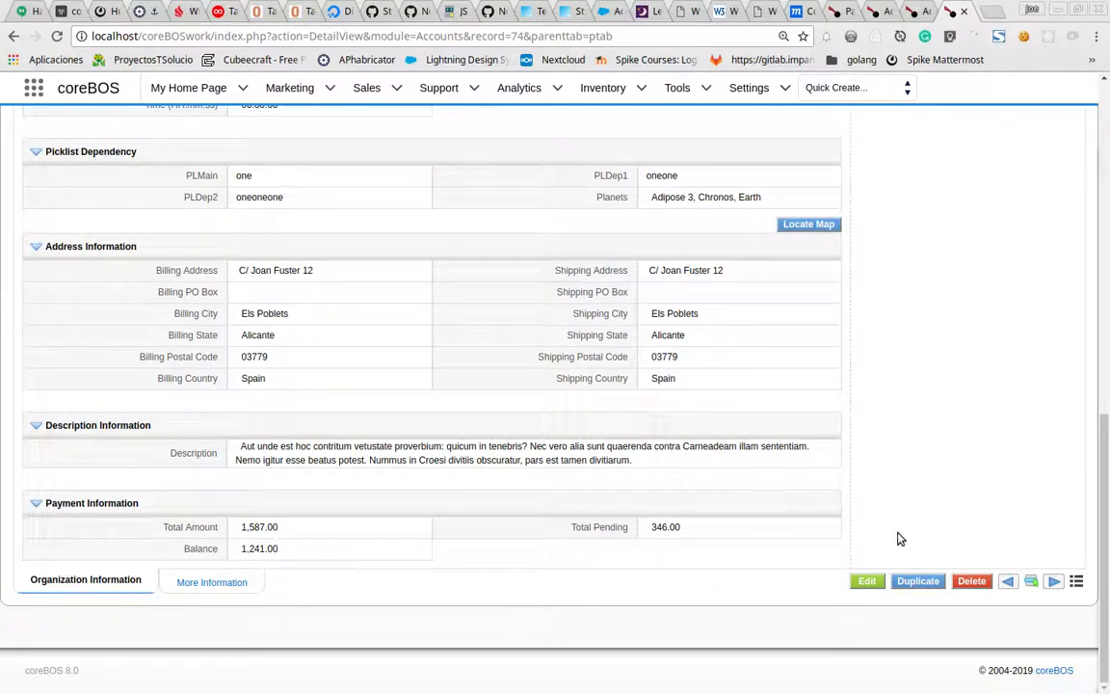
# Undo the addPaymentFieldsToAccounts changeset (cbupd-0000294) and reload the Chemex Labs Ltd record
pyautogui.click(909, 9)
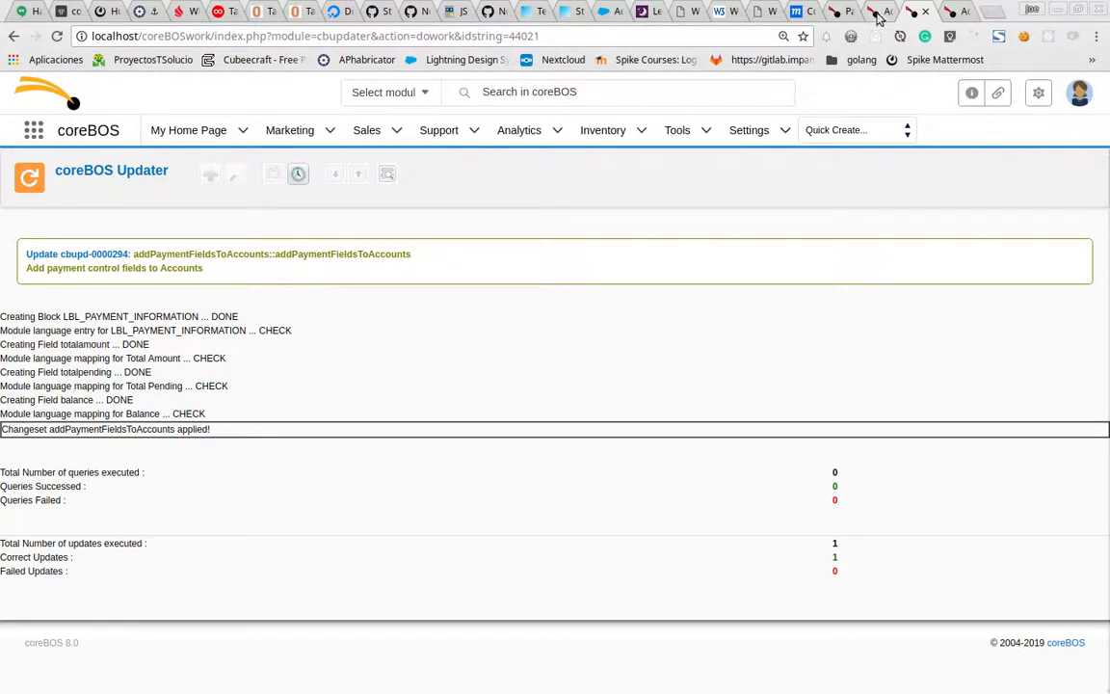
pyautogui.click(78, 254)
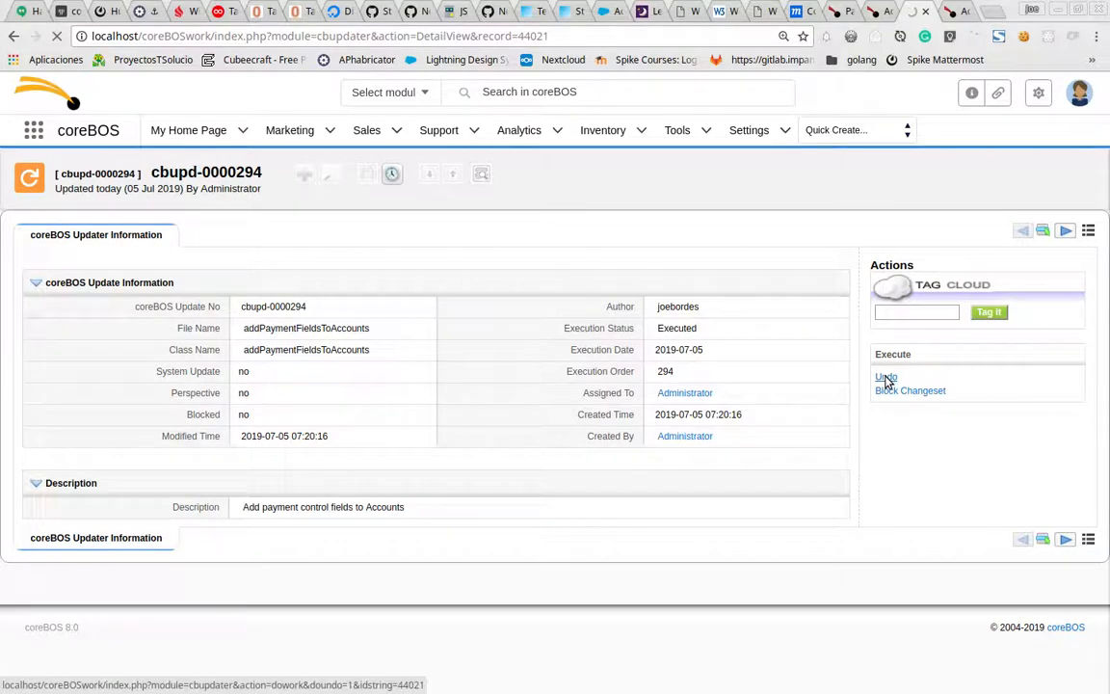
pyautogui.click(886, 379)
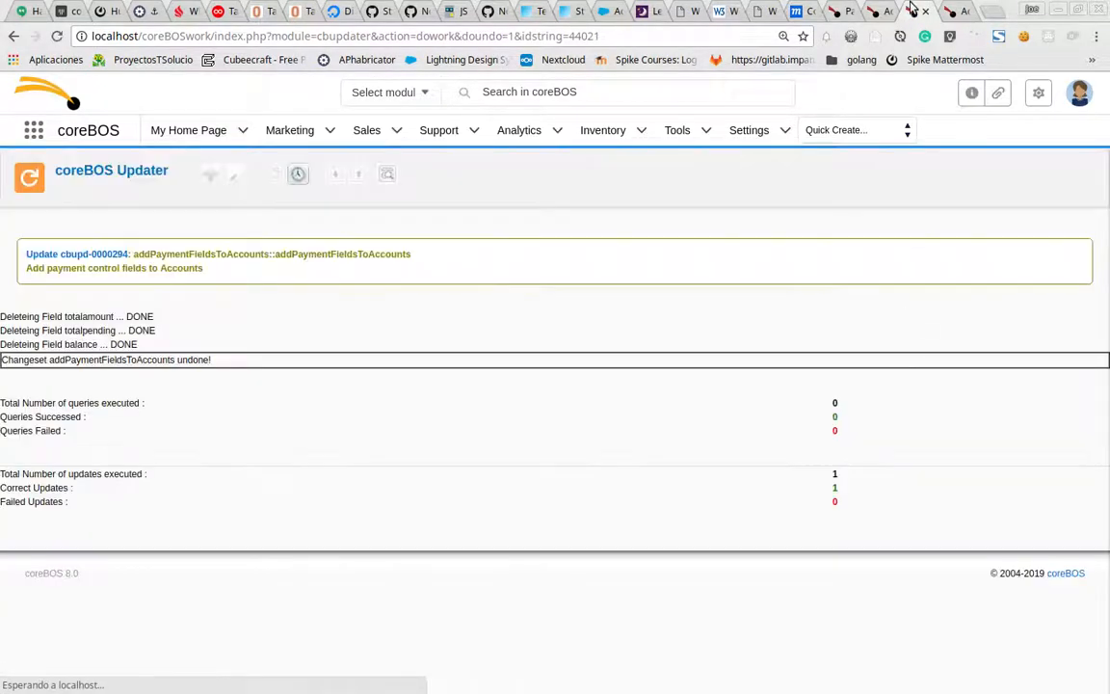
pyautogui.click(952, 12)
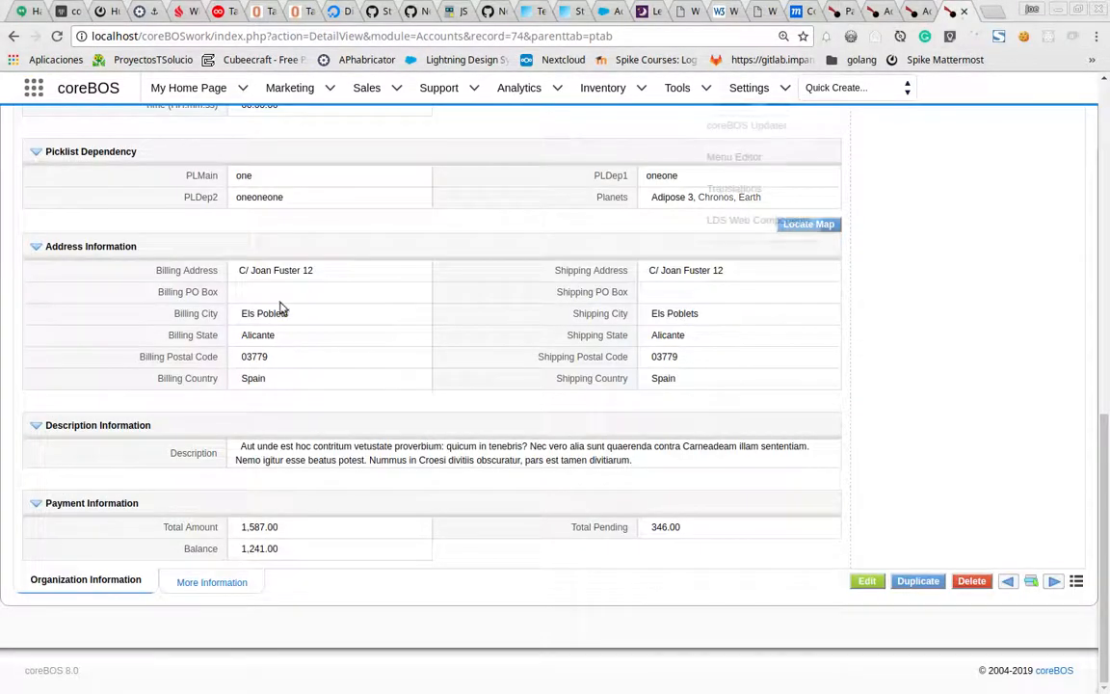
pyautogui.click(56, 37)
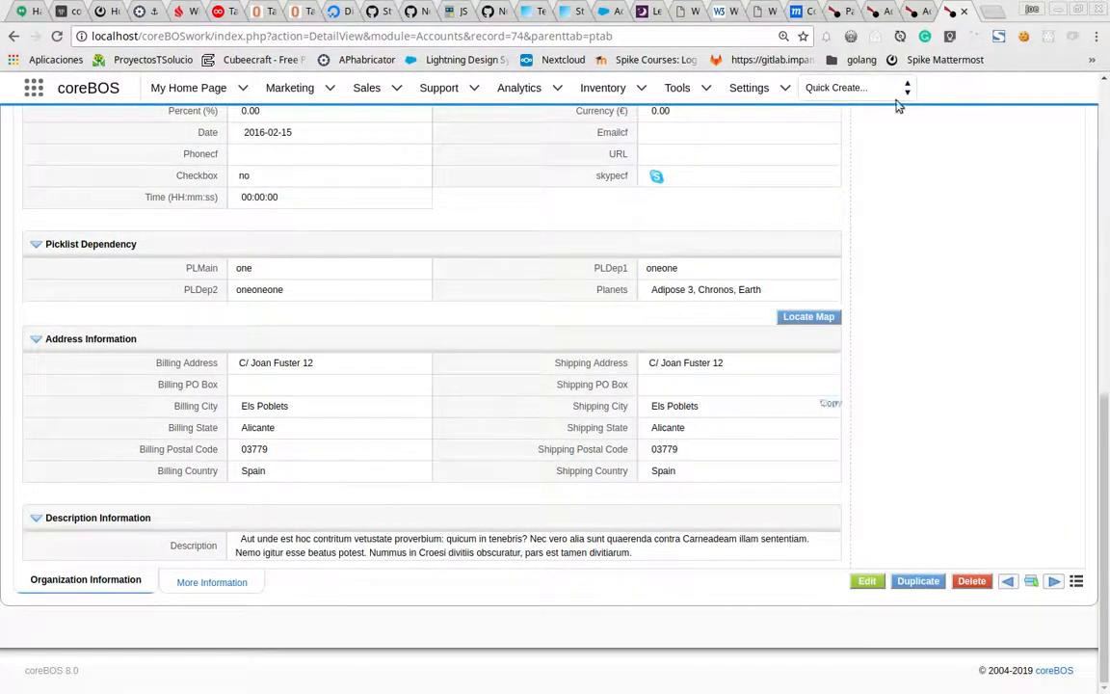
# Apply the addPaymentFieldsToAccounts changeset (cbupd-0000294) again and reload the Chemex Labs Ltd record
pyautogui.click(912, 12)
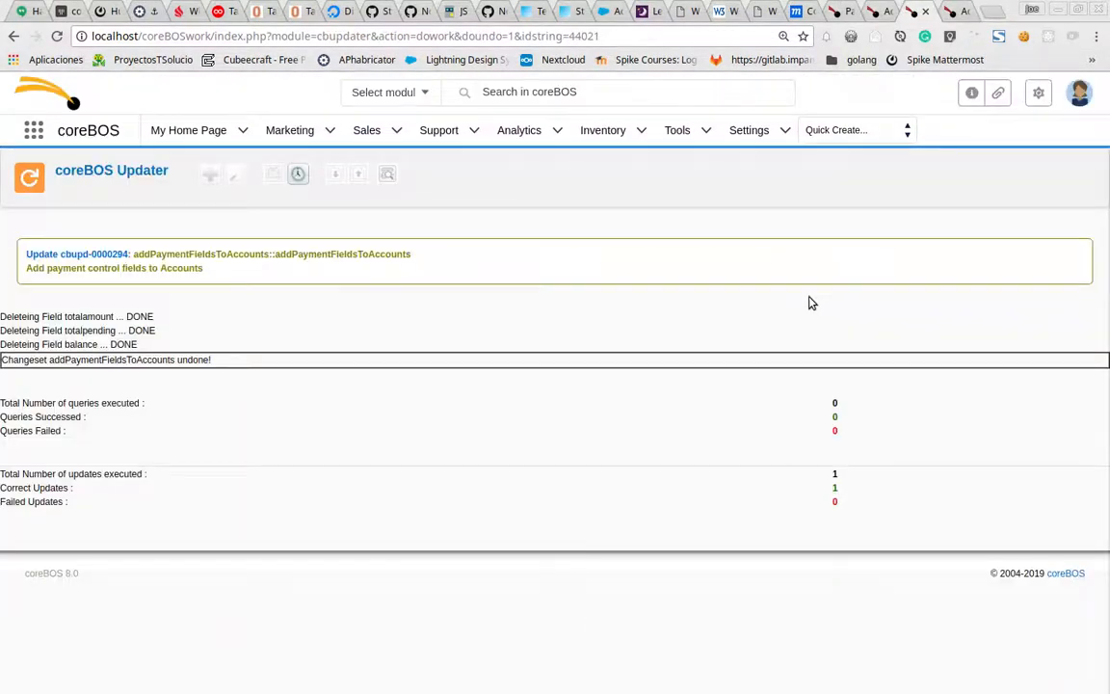
pyautogui.click(58, 255)
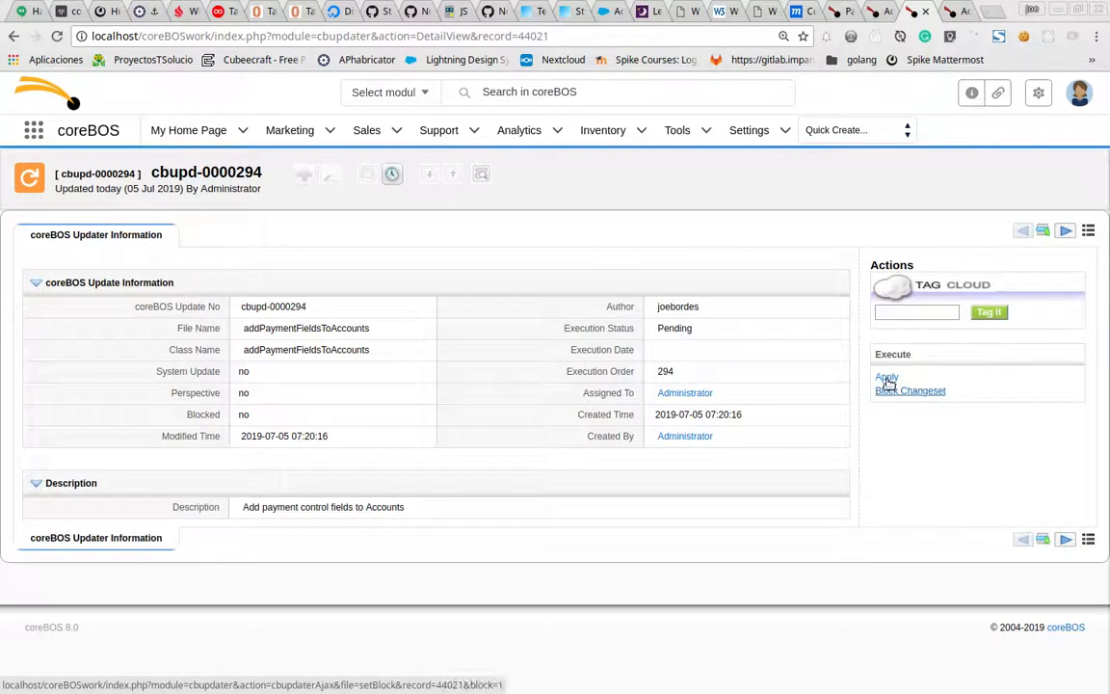
pyautogui.click(886, 378)
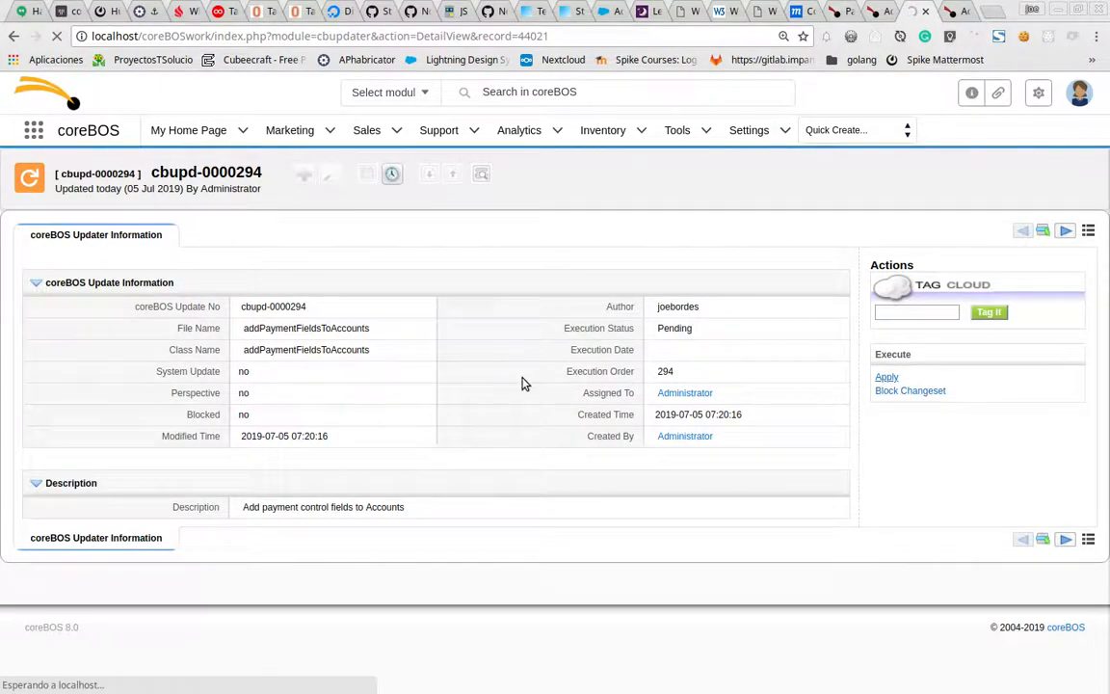
pyautogui.click(949, 12)
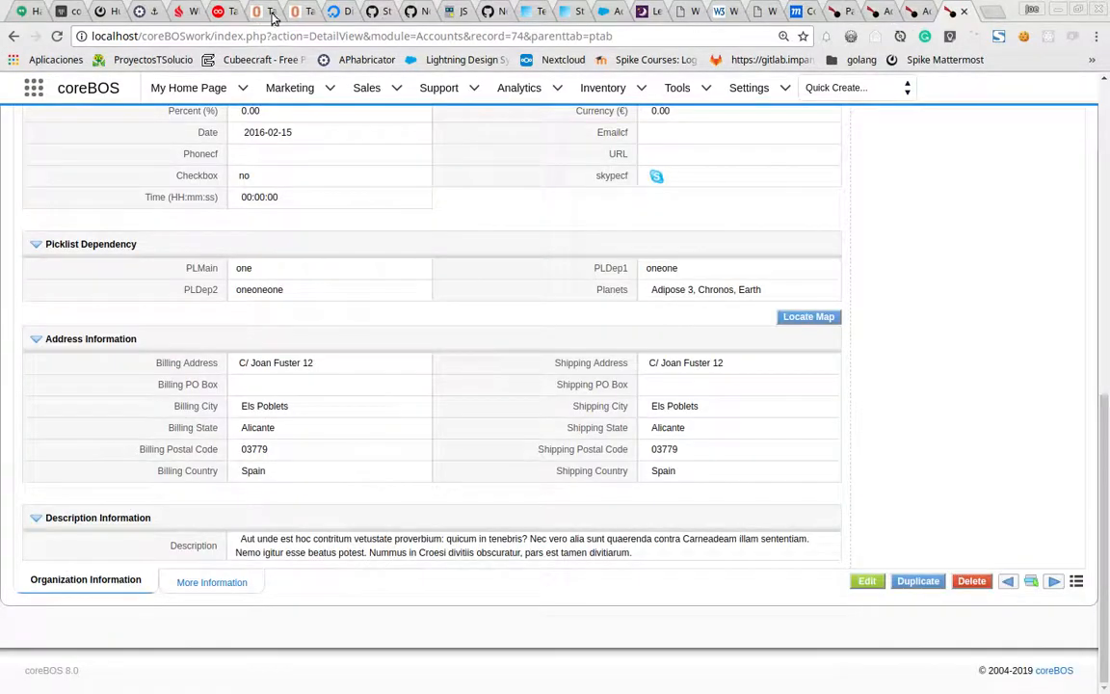
pyautogui.click(57, 37)
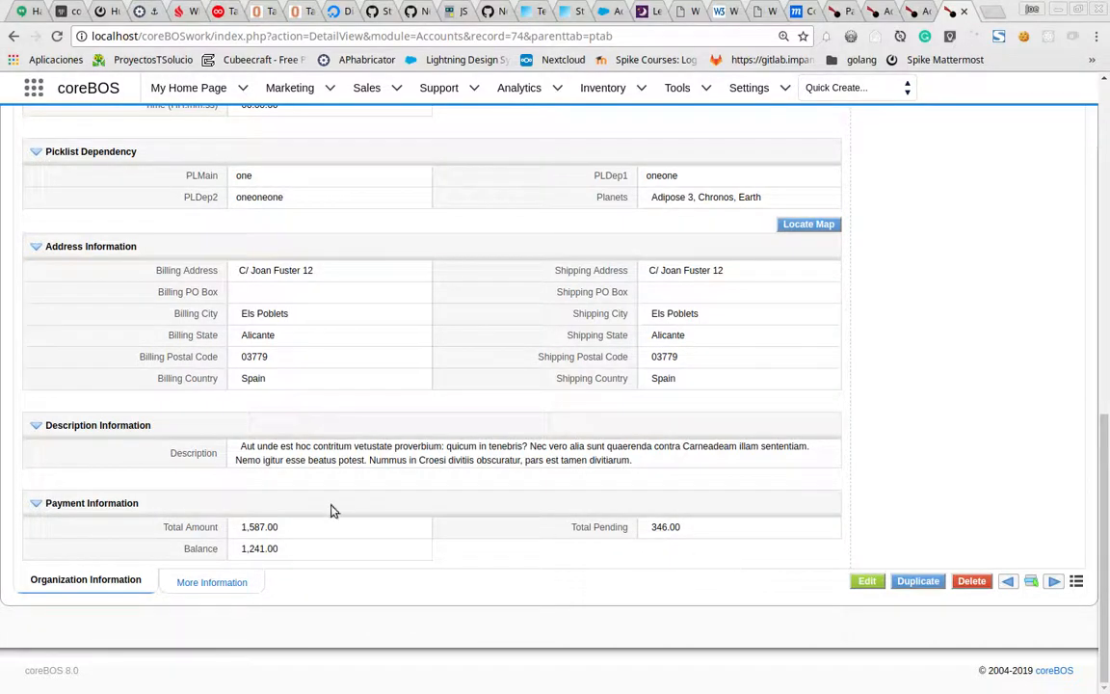
# Return from the Chemex Labs Ltd record to the list of organizations
pyautogui.scroll(3, 333, 511)
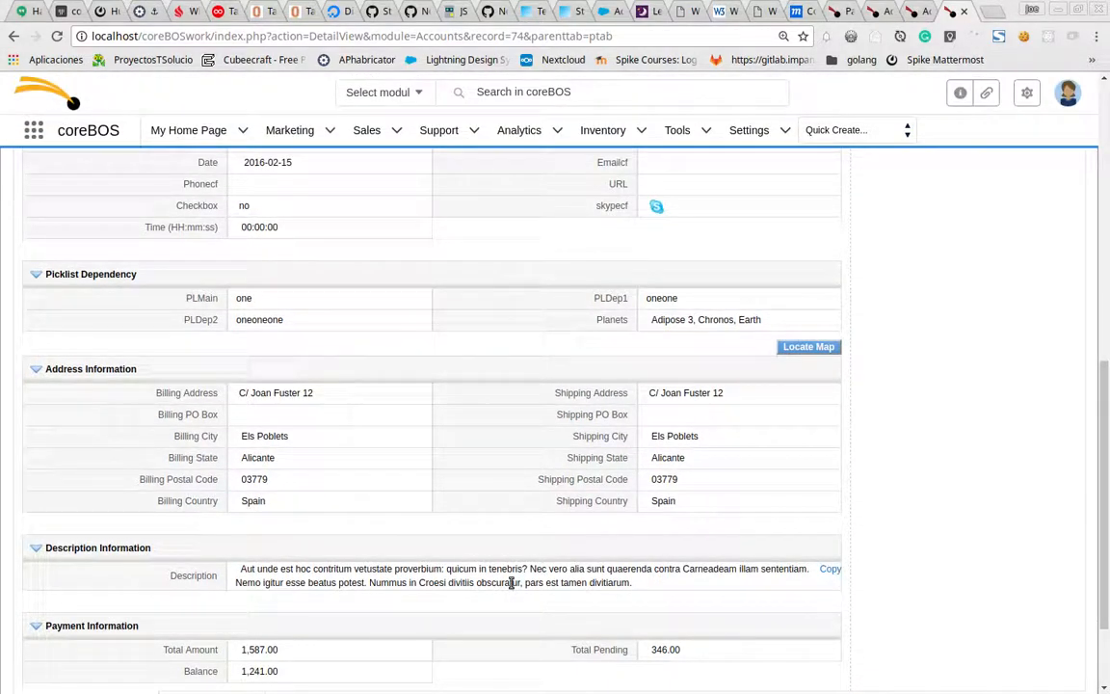
pyautogui.scroll(7, 511, 583)
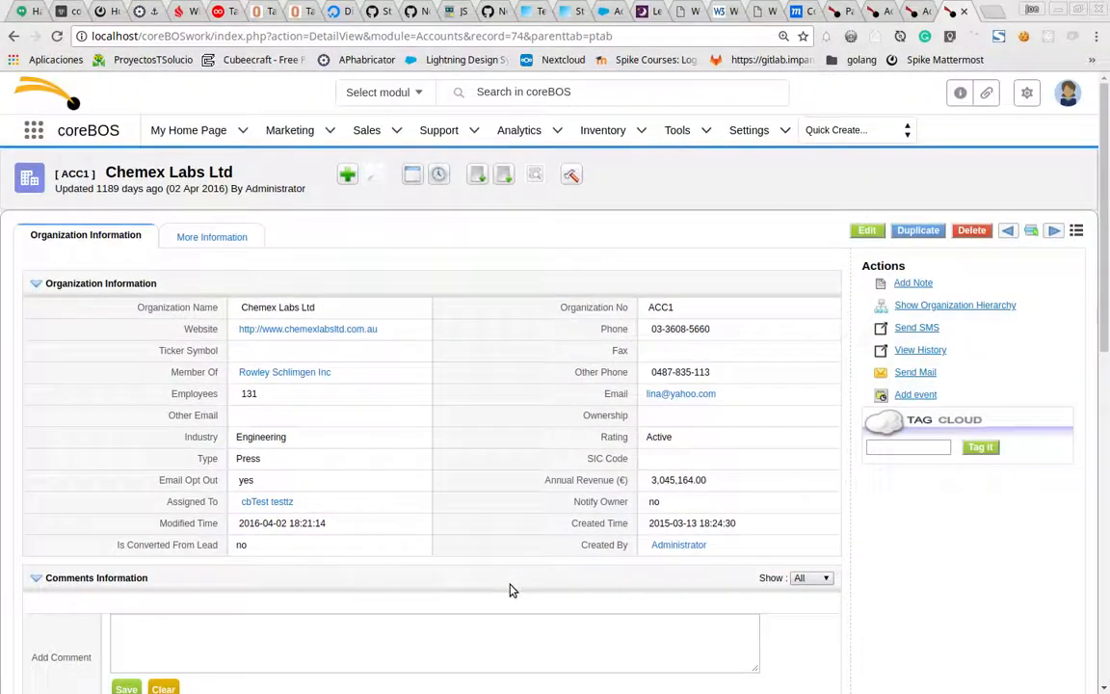
pyautogui.click(28, 181)
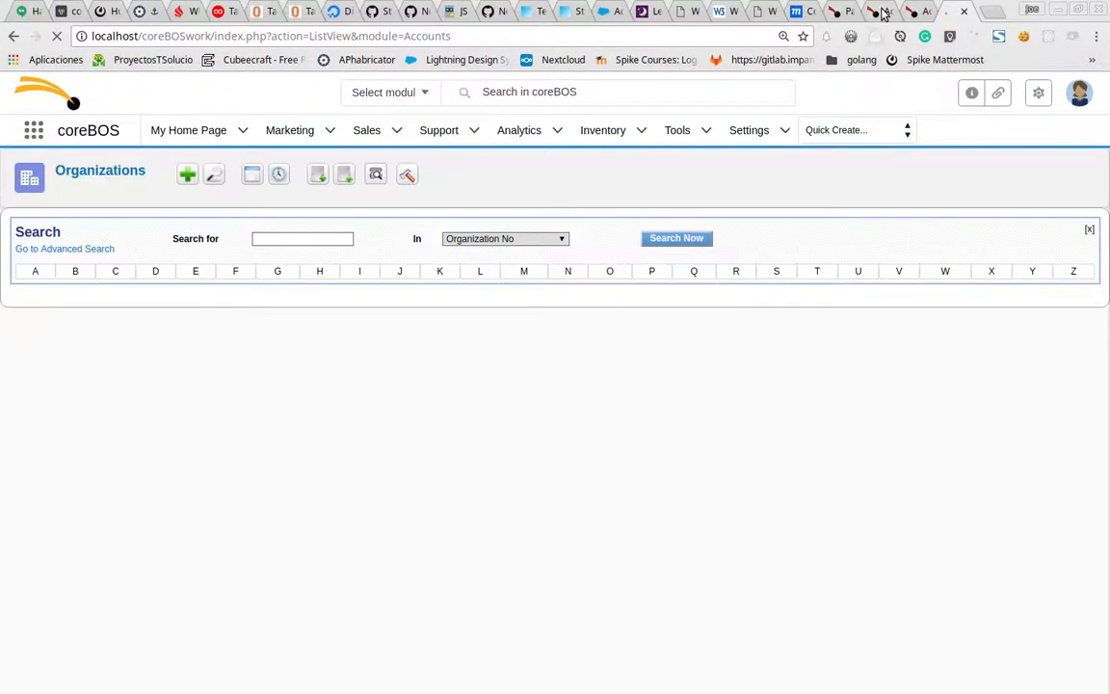
# Review the Wallet or Current Balance Control section of the wallet pattern article on the coreBOS blog
pyautogui.click(882, 12)
pyautogui.click(909, 12)
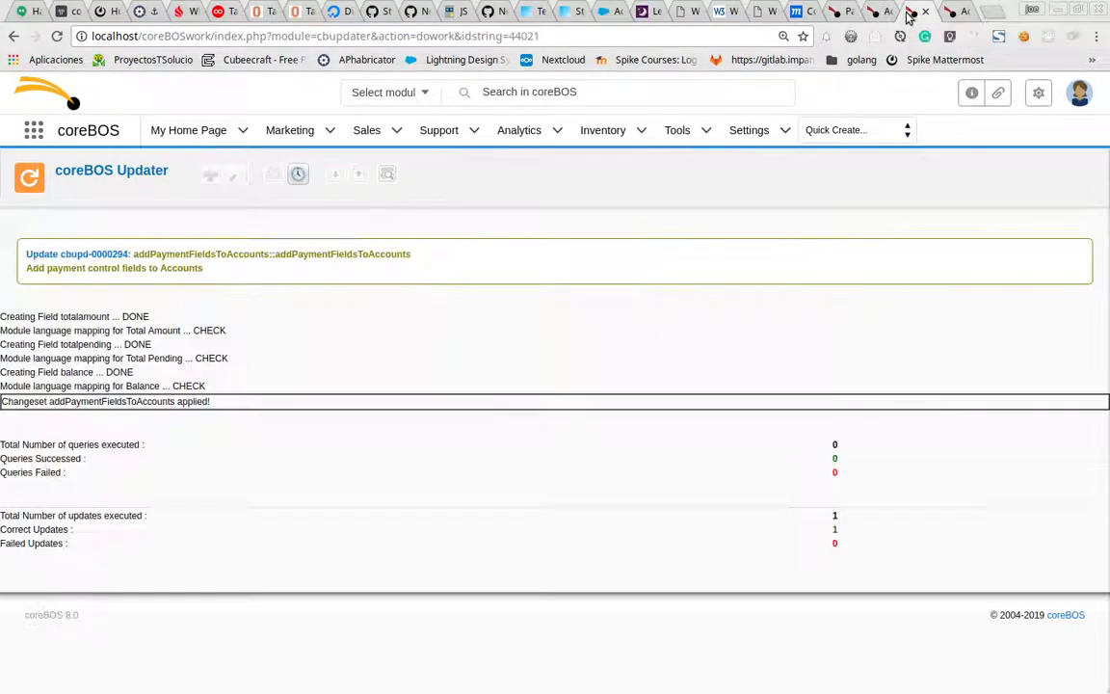
pyautogui.click(830, 11)
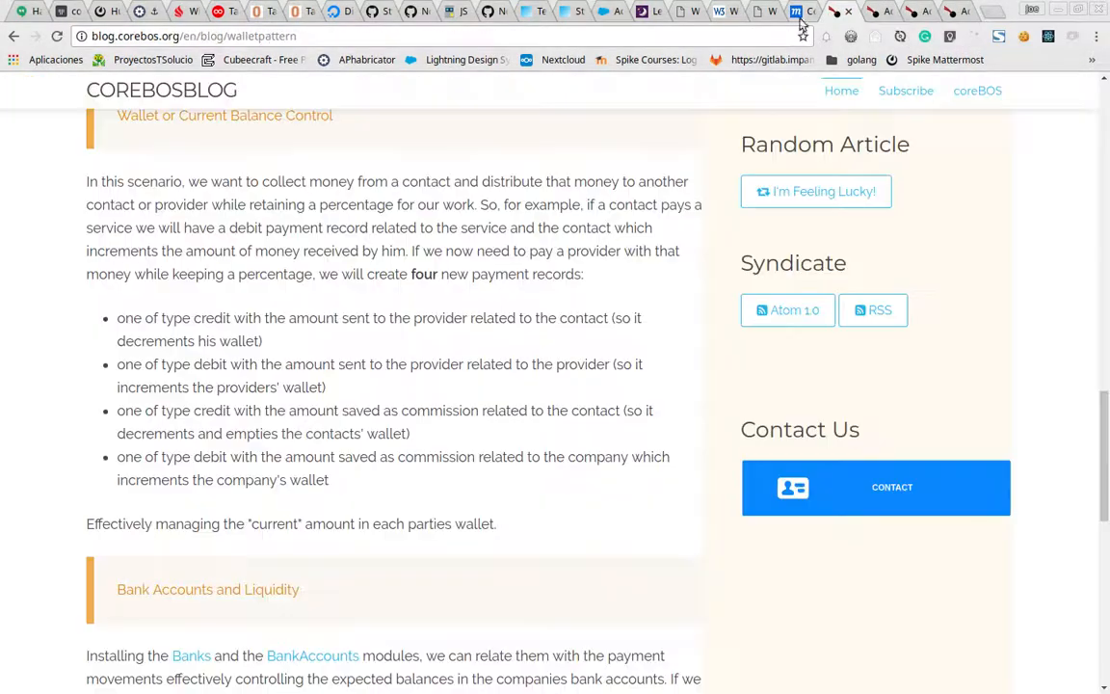
pyautogui.scroll(3, 193, 385)
pyautogui.scroll(-1, 183, 297)
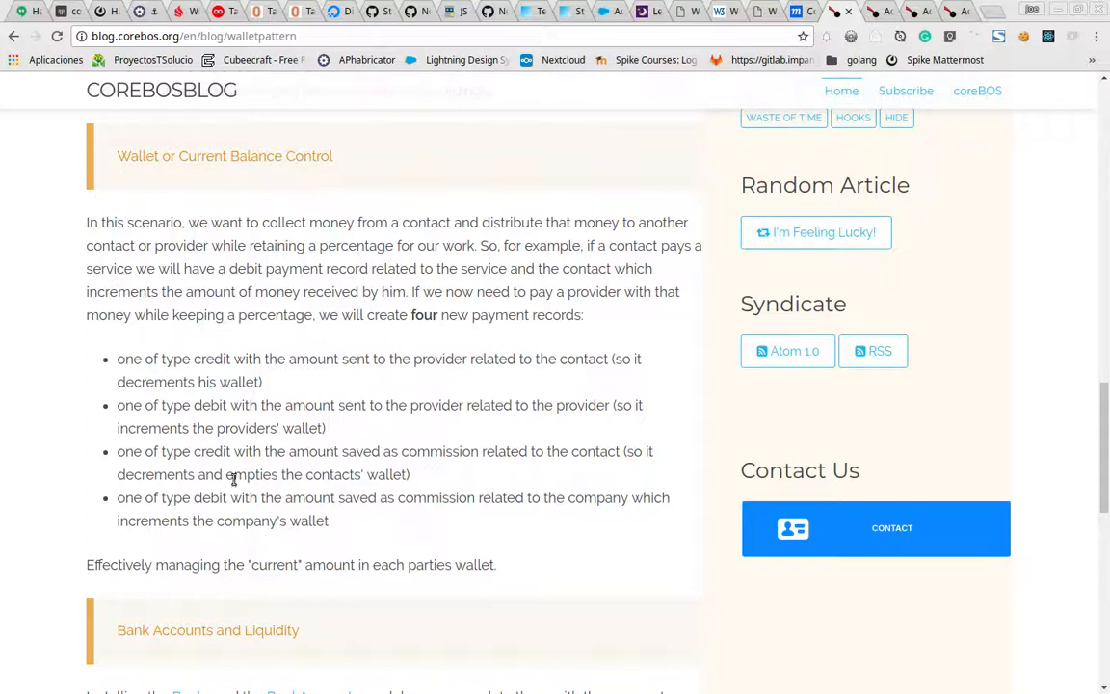
# Close the browser tab with the result of the applied addPaymentFieldsToAccounts changeset
pyautogui.click(877, 11)
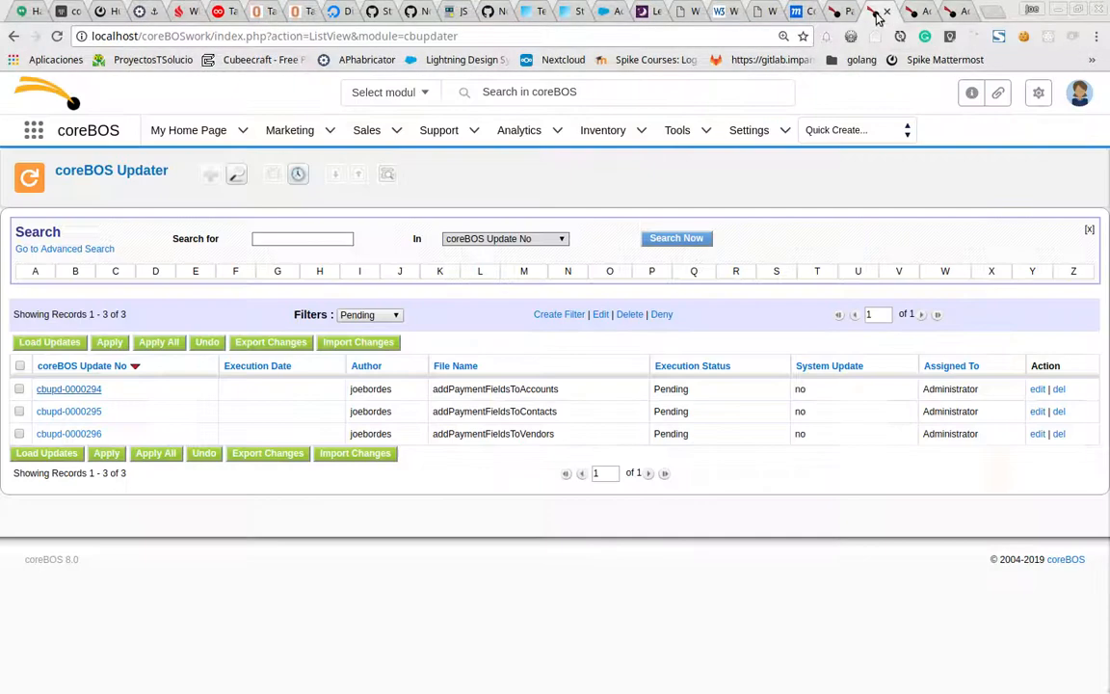
pyautogui.click(915, 12)
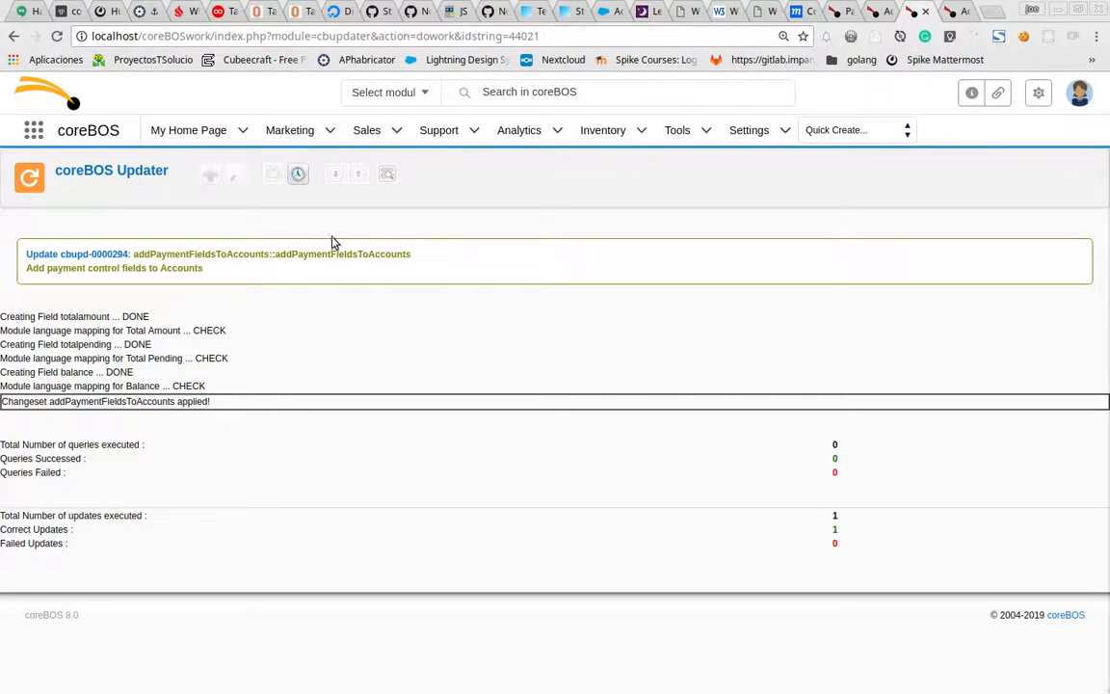
pyautogui.click(926, 11)
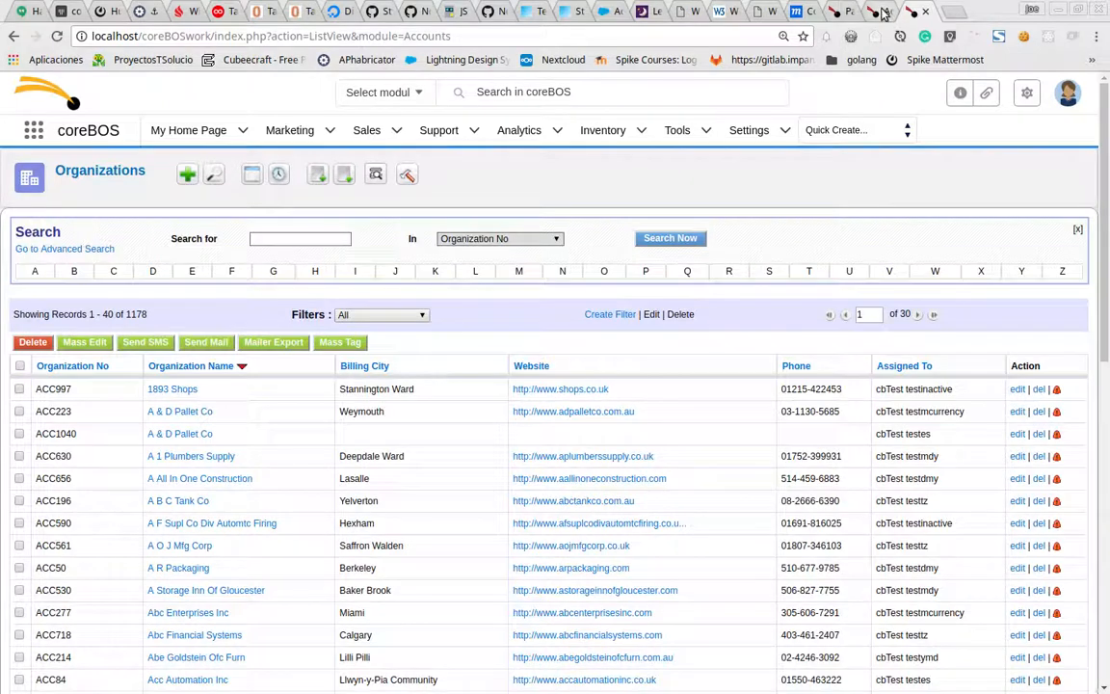
# Open the 1893 Shops record from the organizations list
pyautogui.click(907, 12)
pyautogui.moveTo(616, 132)
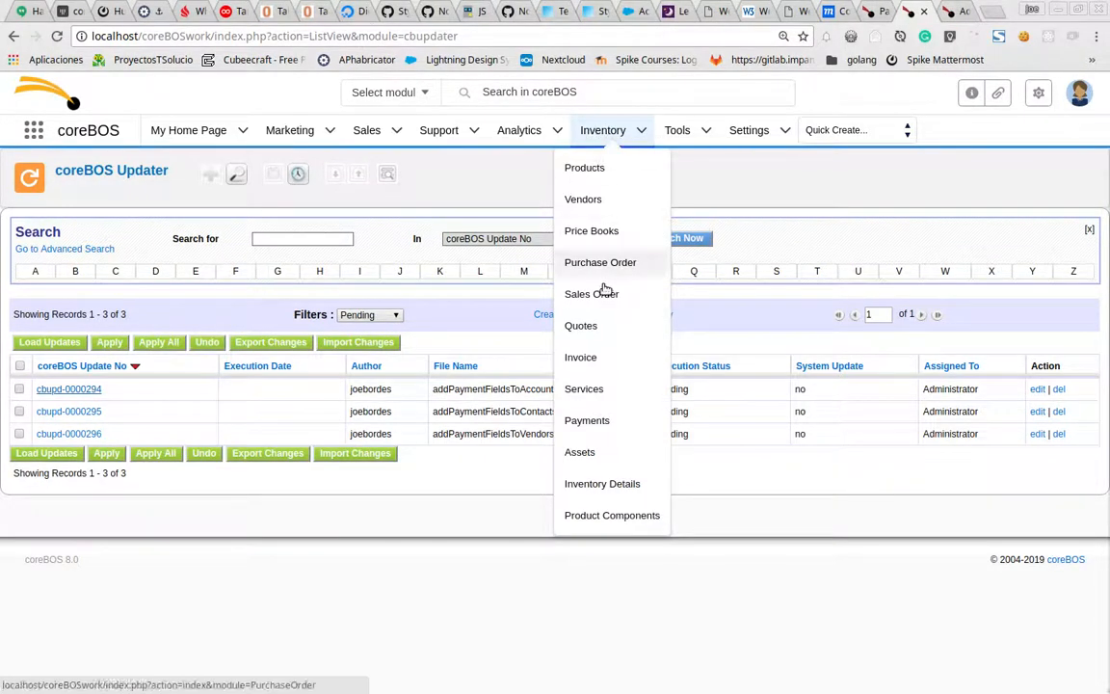
pyautogui.click(942, 12)
pyautogui.click(168, 392)
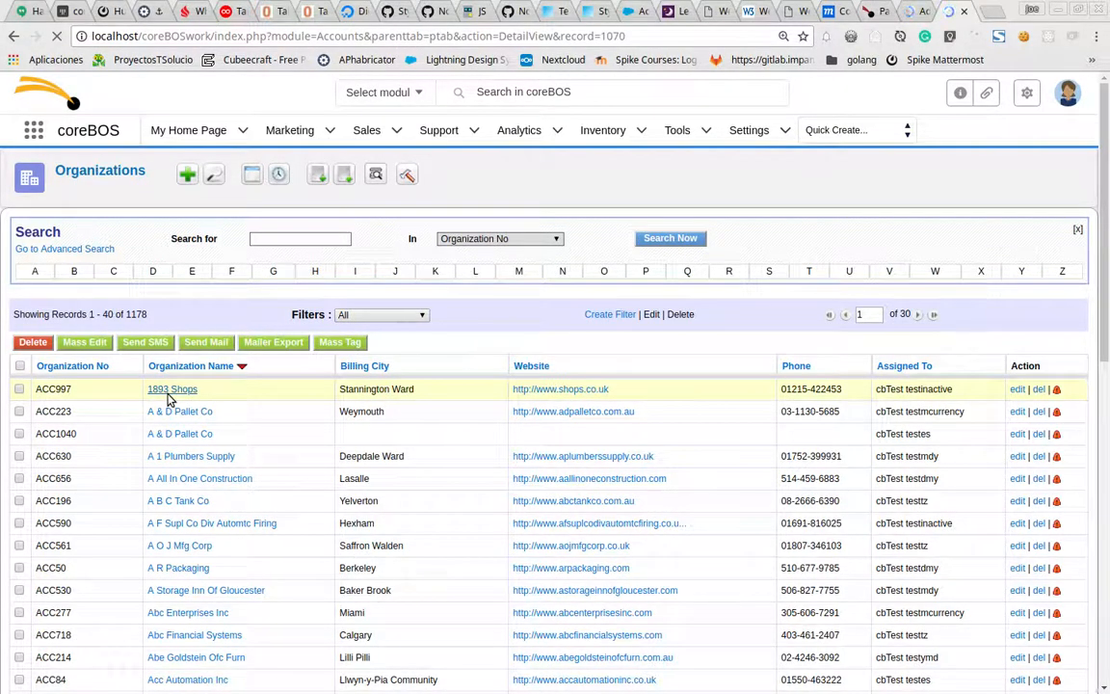
# Look through the information blocks of the 1893 Shops record
pyautogui.moveTo(178, 238)
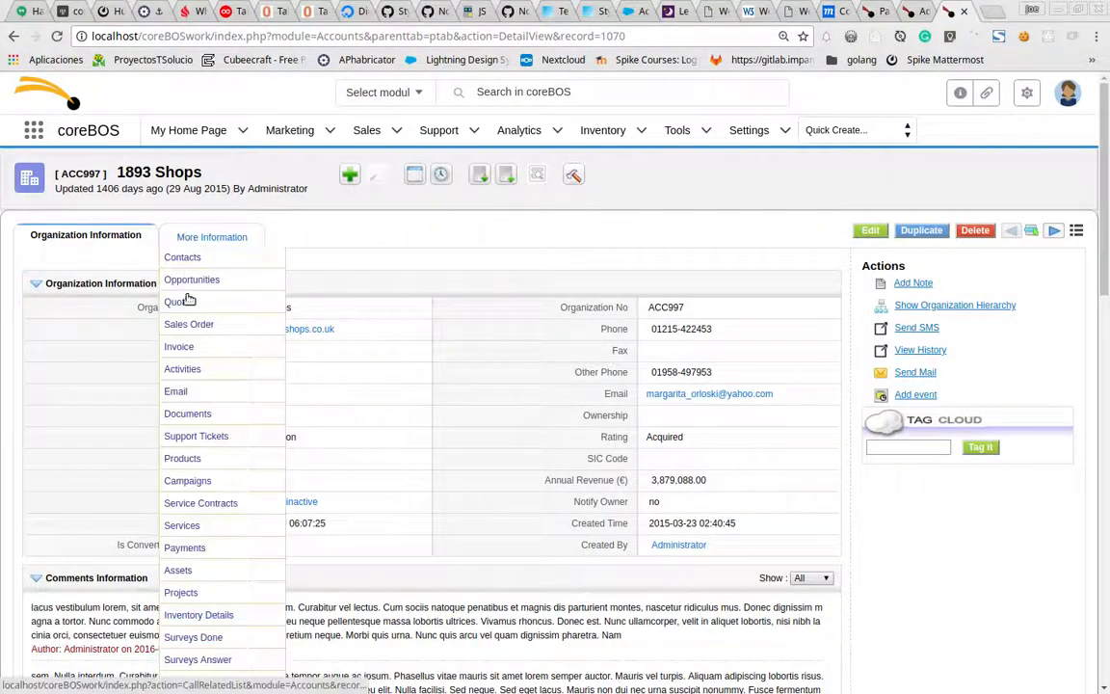
pyautogui.scroll(-4, 198, 434)
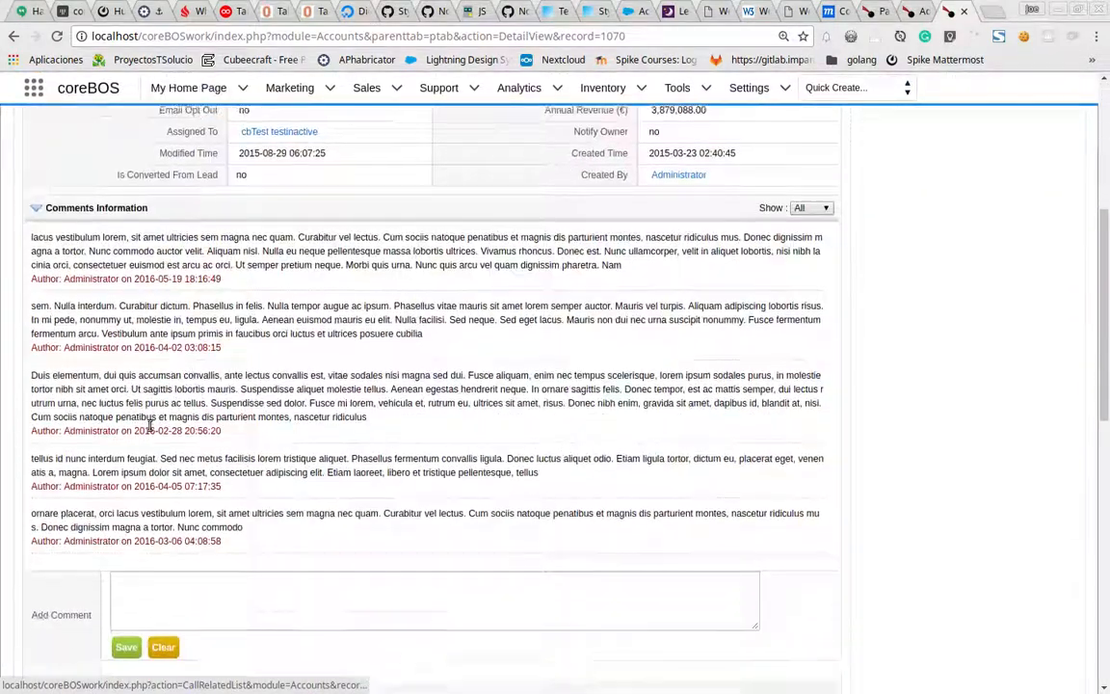
pyautogui.scroll(-8, 149, 426)
pyautogui.scroll(6, 152, 419)
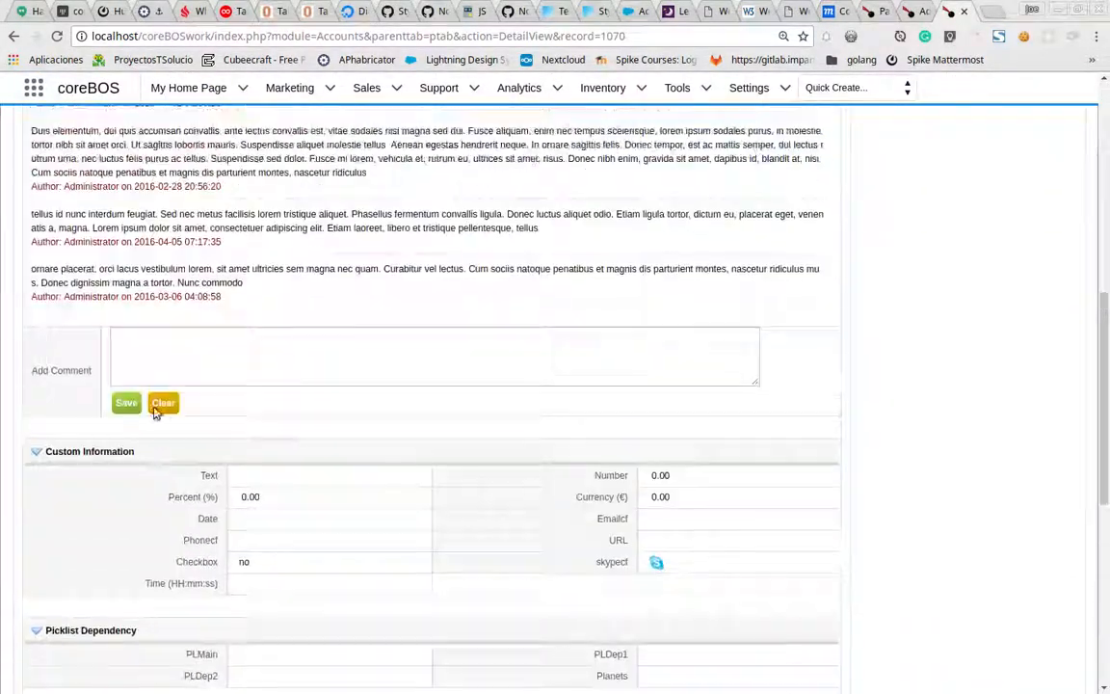
pyautogui.scroll(6, 154, 412)
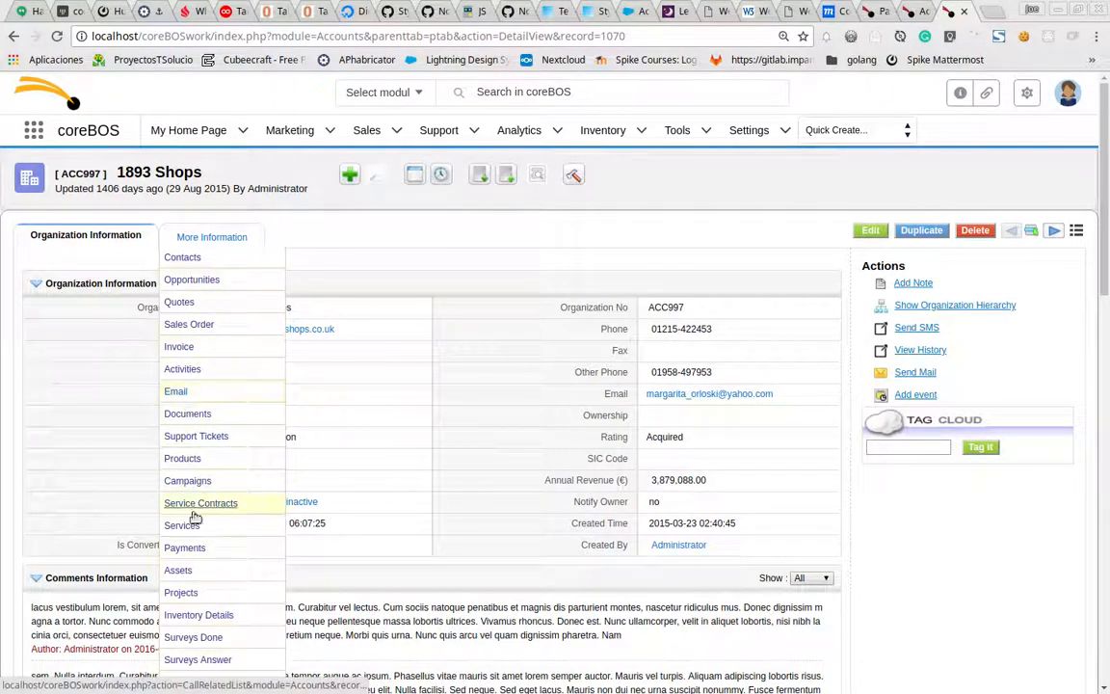
# Add a payment related to 1893 Shops, marked as paid with an amount of 100, and save it
pyautogui.click(186, 546)
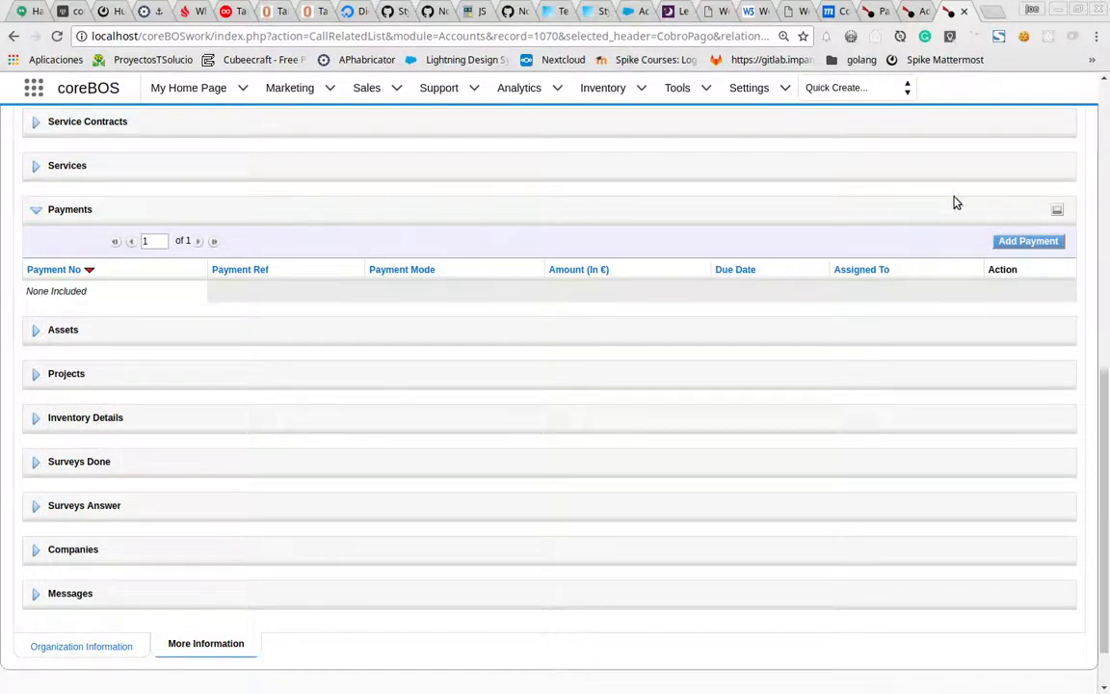
pyautogui.click(1013, 242)
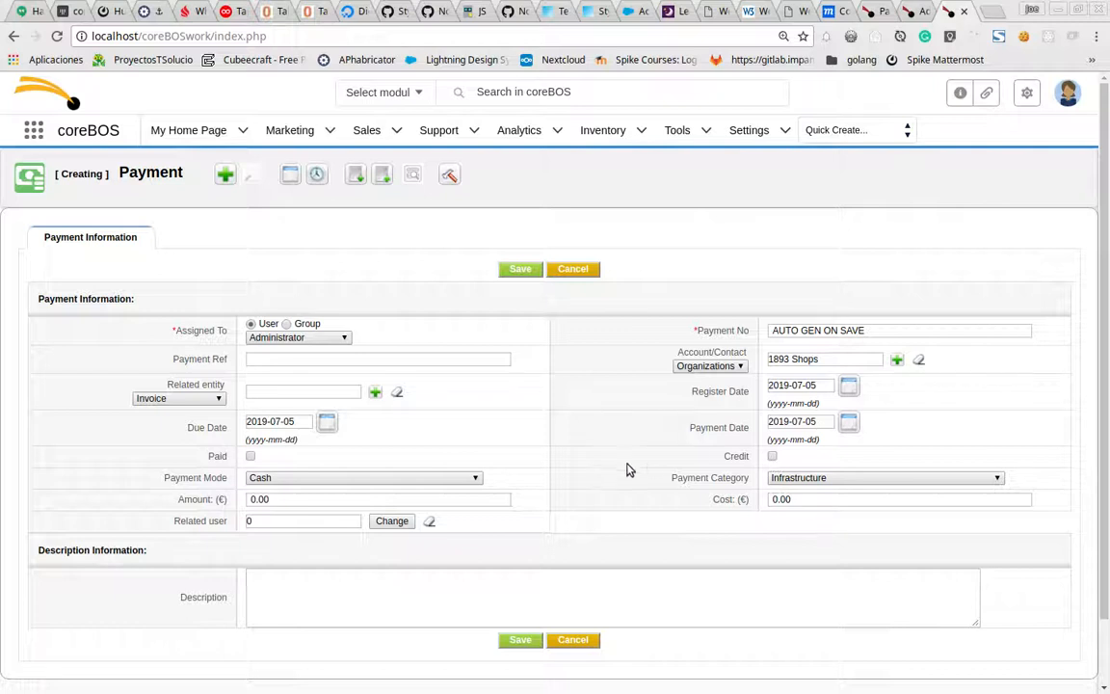
pyautogui.click(250, 457)
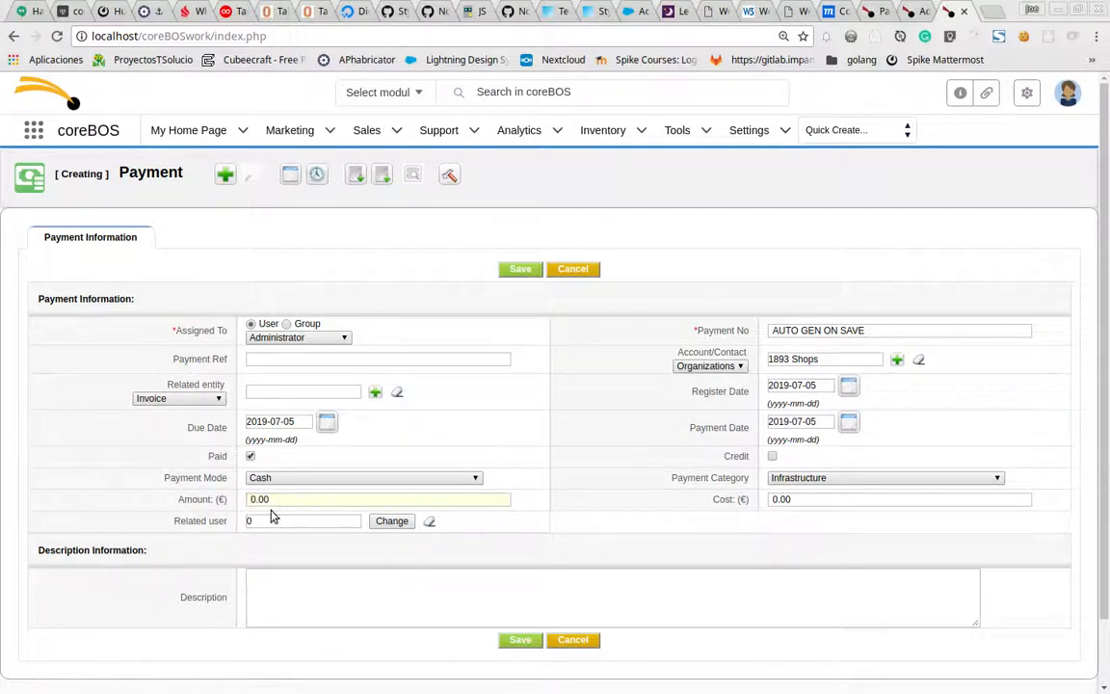
pyautogui.write('10')
pyautogui.click(517, 272)
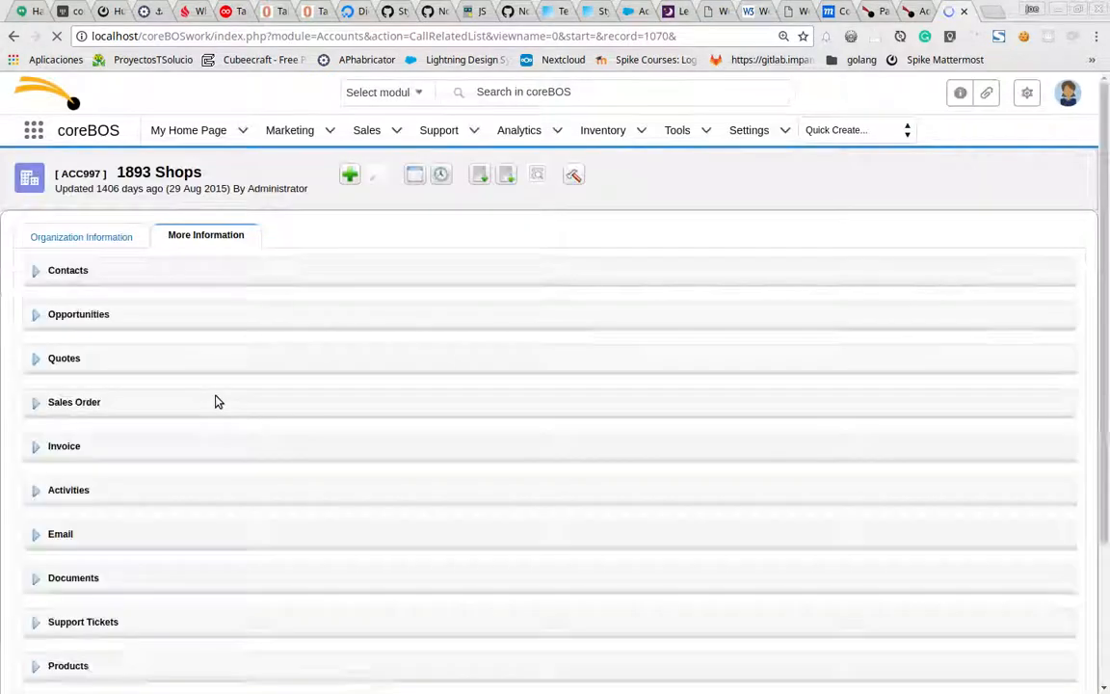
# Check the totals and balance in the Payment Information block of the 1893 Shops record
pyautogui.click(107, 240)
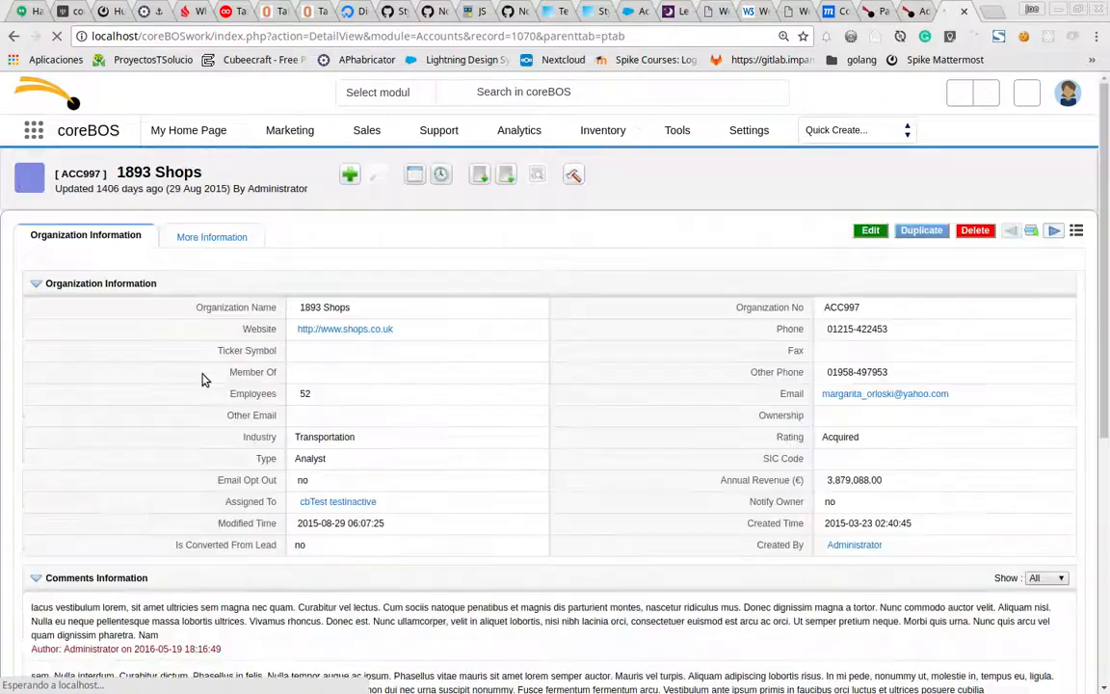
pyautogui.scroll(-10, 206, 376)
pyautogui.scroll(-4, 205, 376)
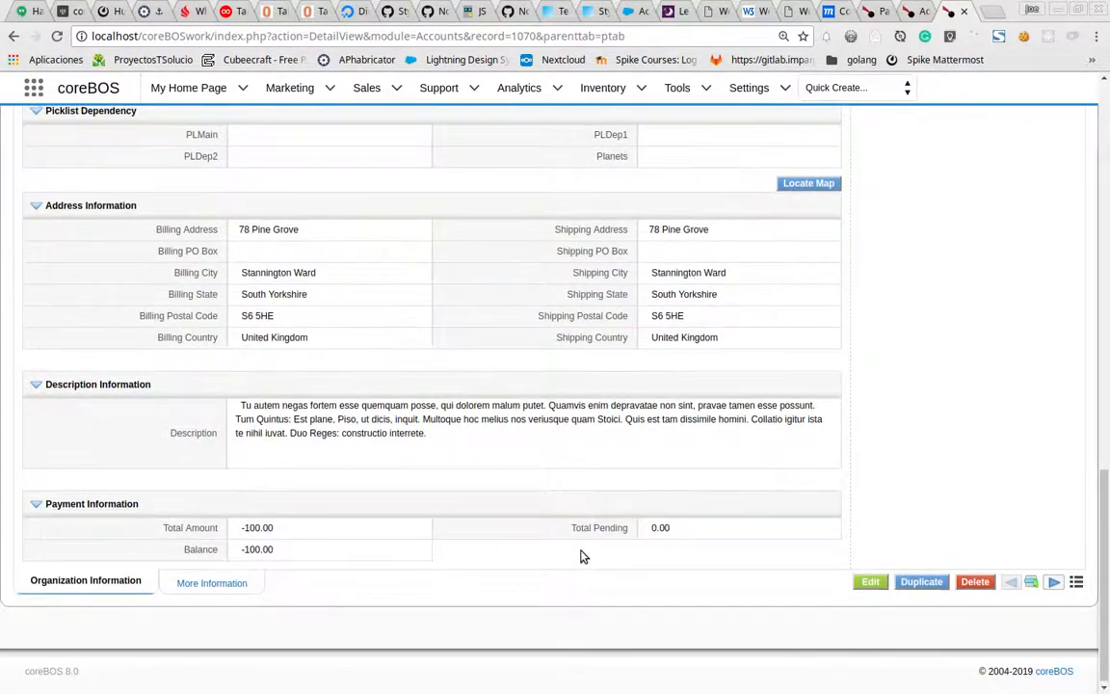
pyautogui.scroll(7, 581, 534)
pyautogui.scroll(3, 272, 316)
# Edit the existing 1893 Shops payment with the reference "get money from client", mark it as credit, and save it
pyautogui.moveTo(178, 203)
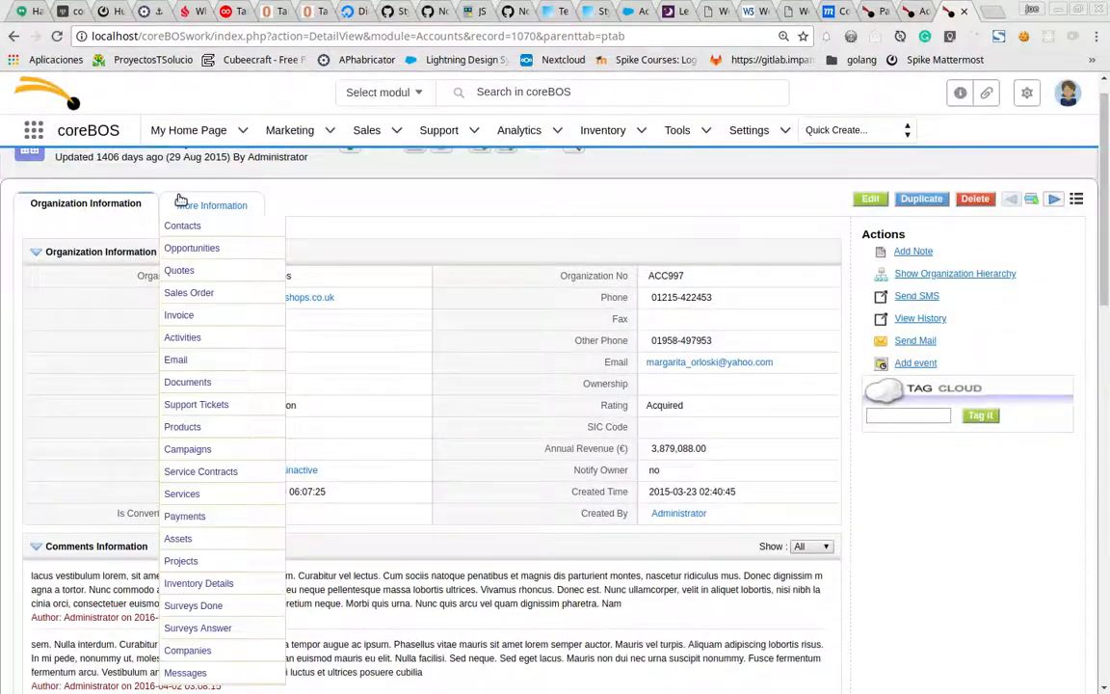
pyautogui.scroll(-2, 205, 426)
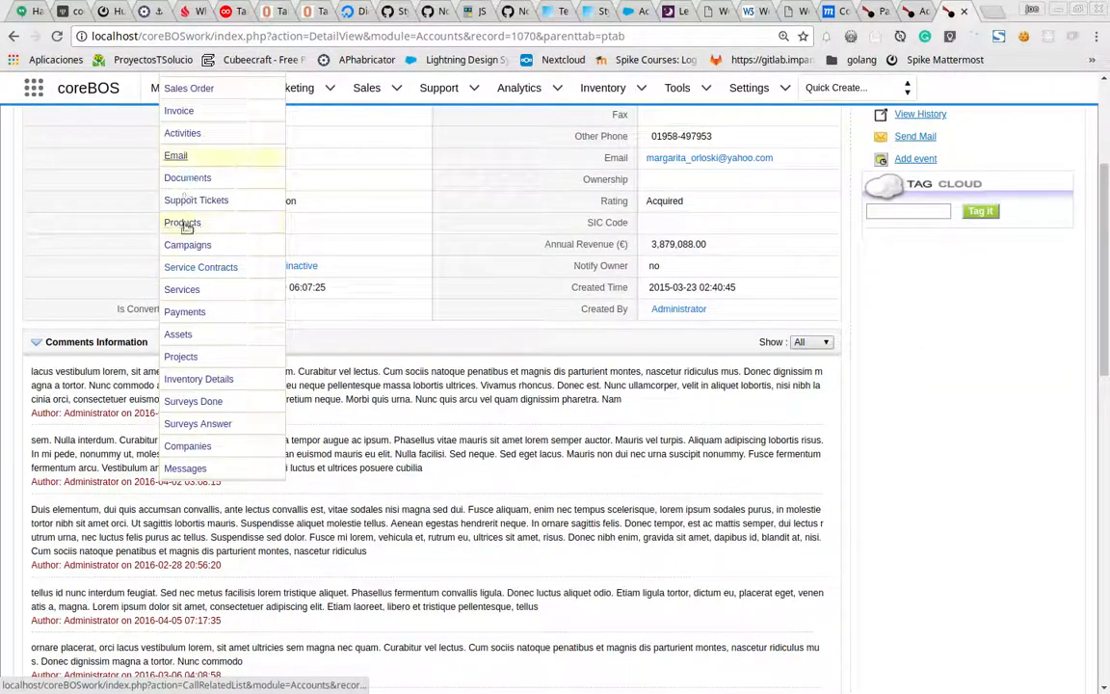
pyautogui.click(188, 313)
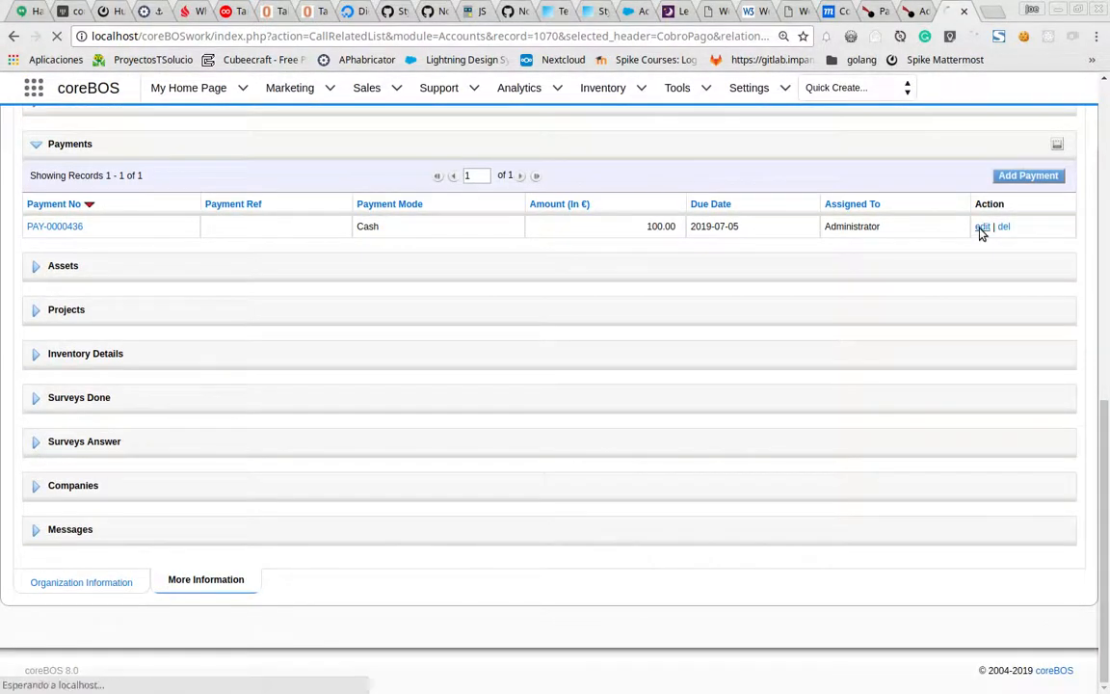
pyautogui.click(982, 227)
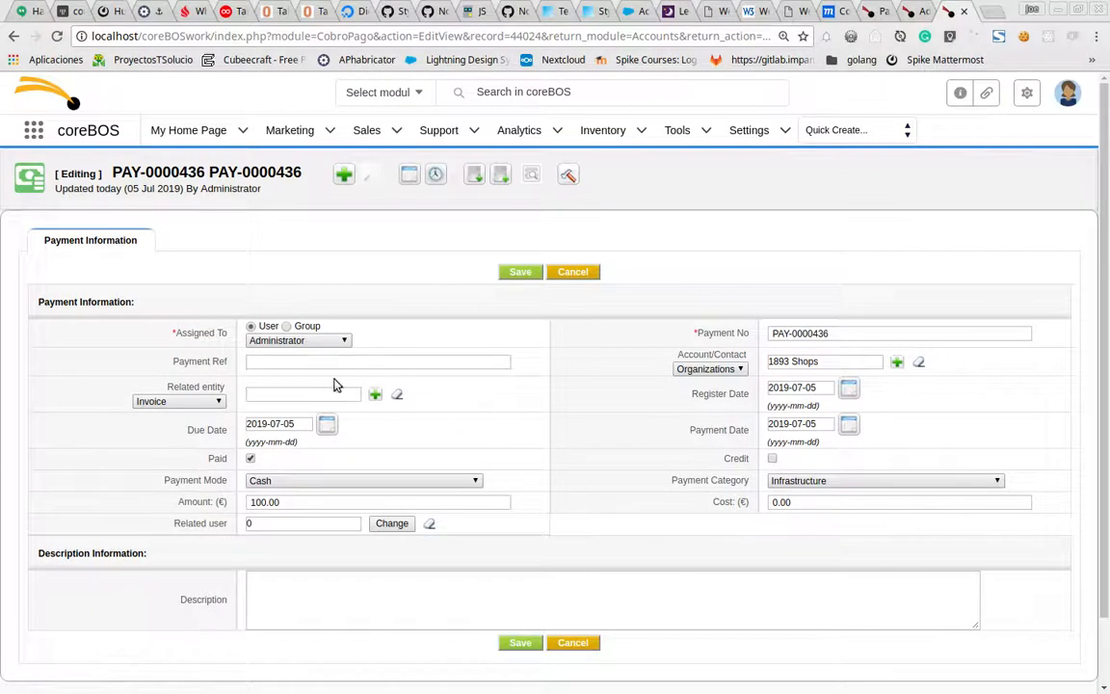
pyautogui.click(308, 362)
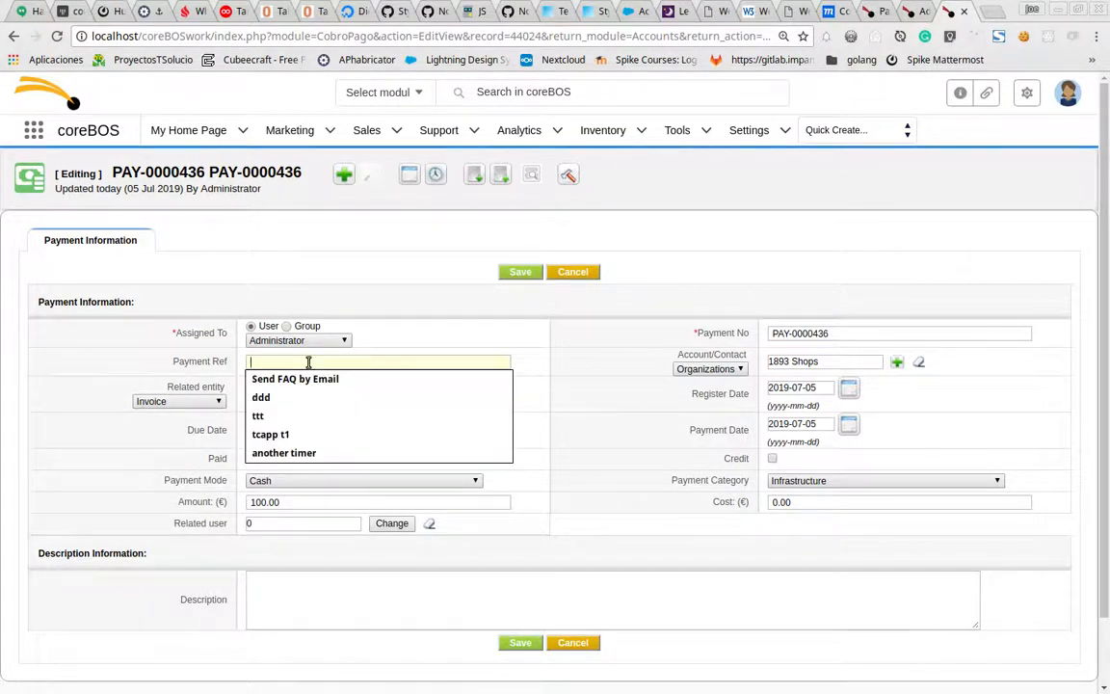
pyautogui.write('etr money from client')
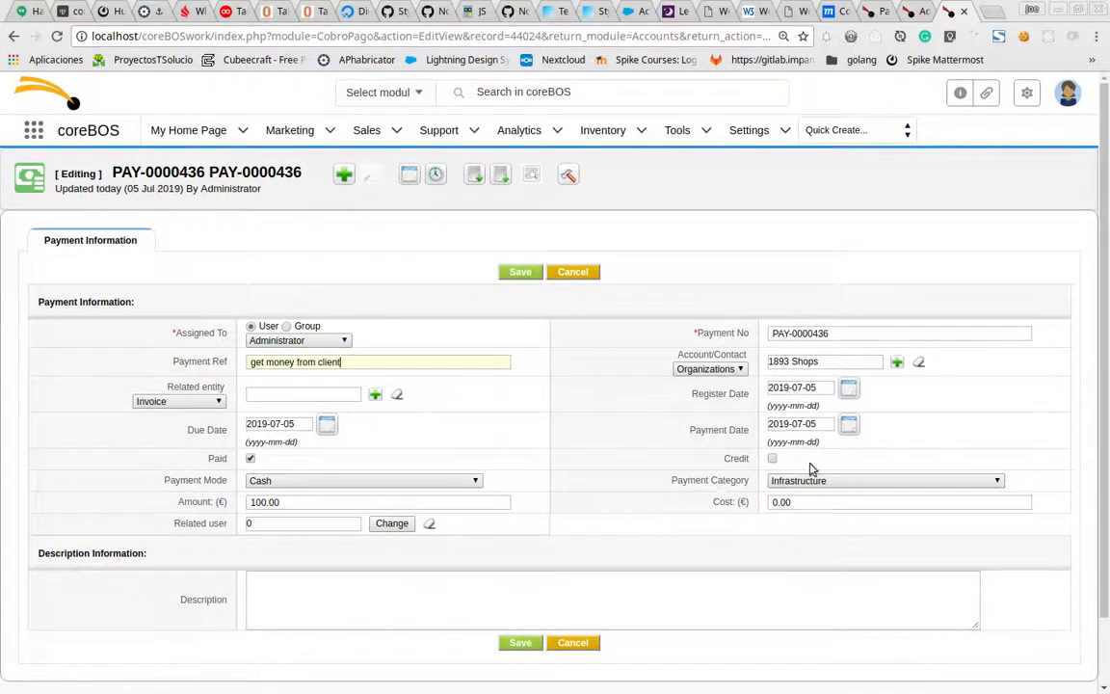
pyautogui.click(772, 460)
pyautogui.click(522, 273)
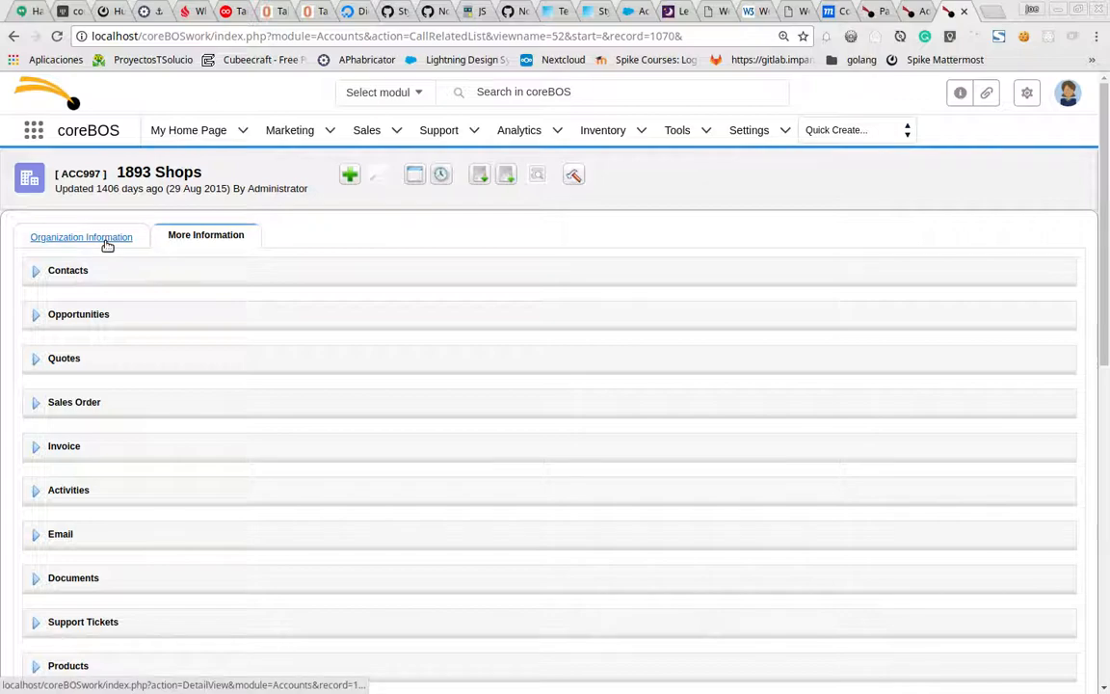
# Return to the 1893 Shops organization details and check the total amount, total pending and balance after the credit change
pyautogui.click(107, 244)
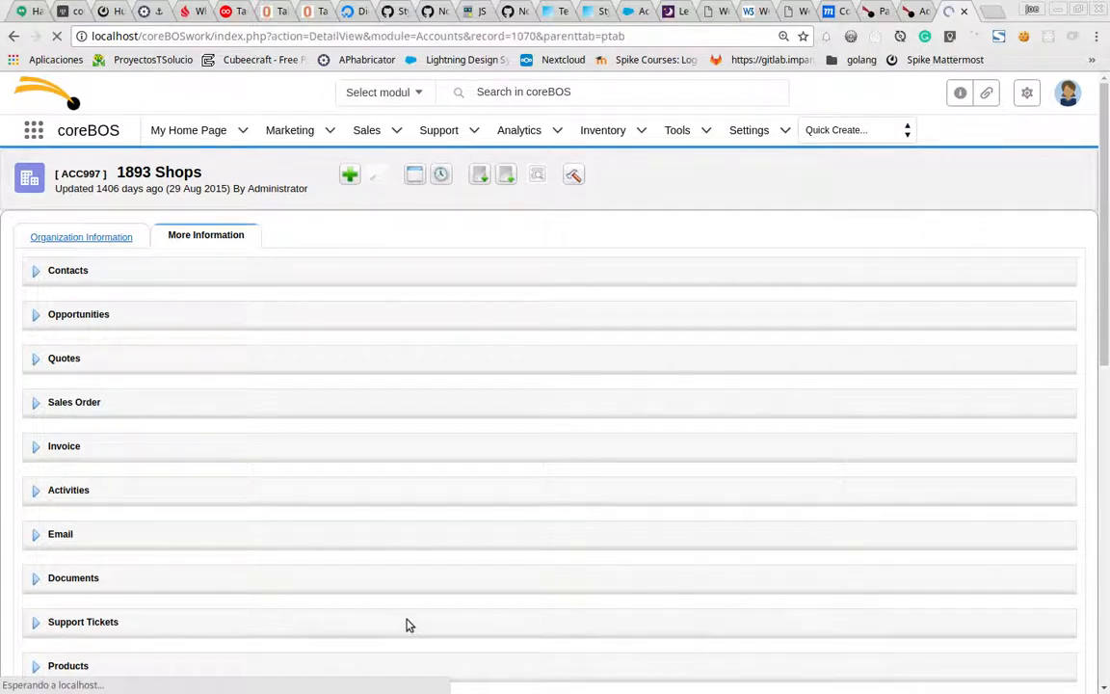
pyautogui.scroll(-15, 406, 621)
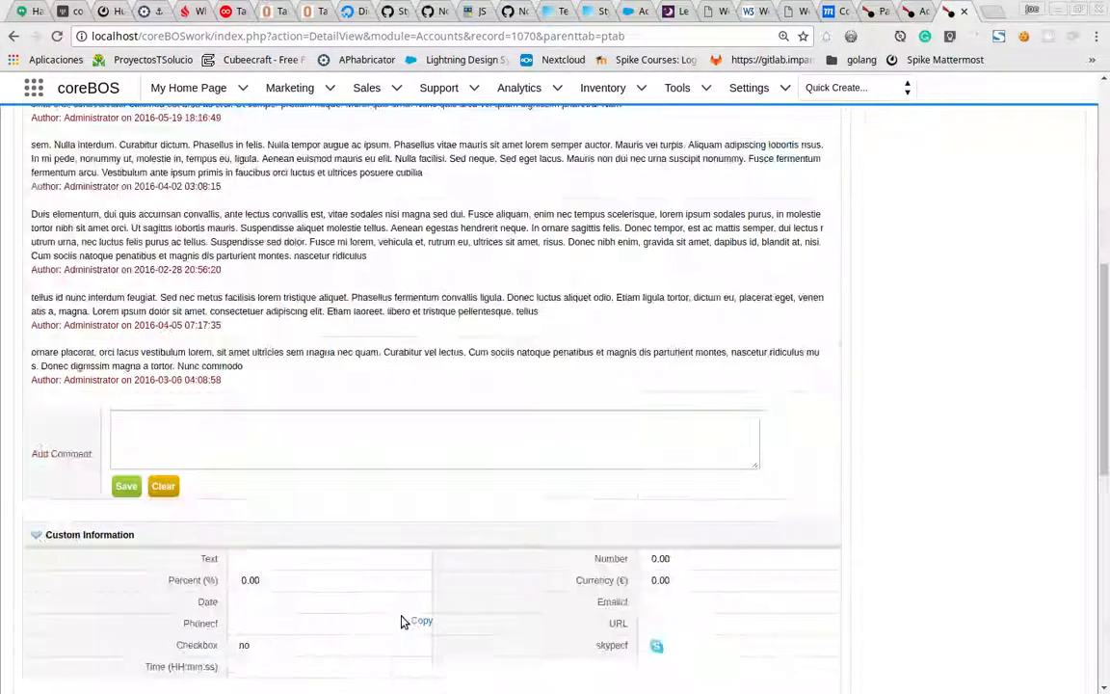
pyautogui.scroll(-2, 404, 622)
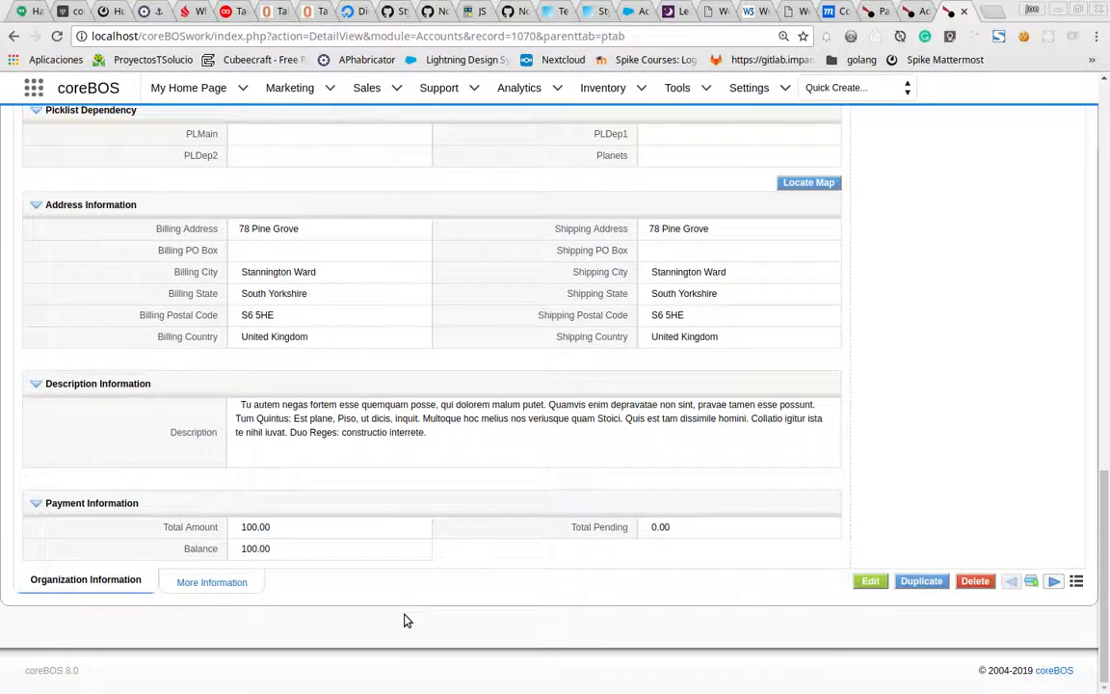
pyautogui.scroll(15, 448, 479)
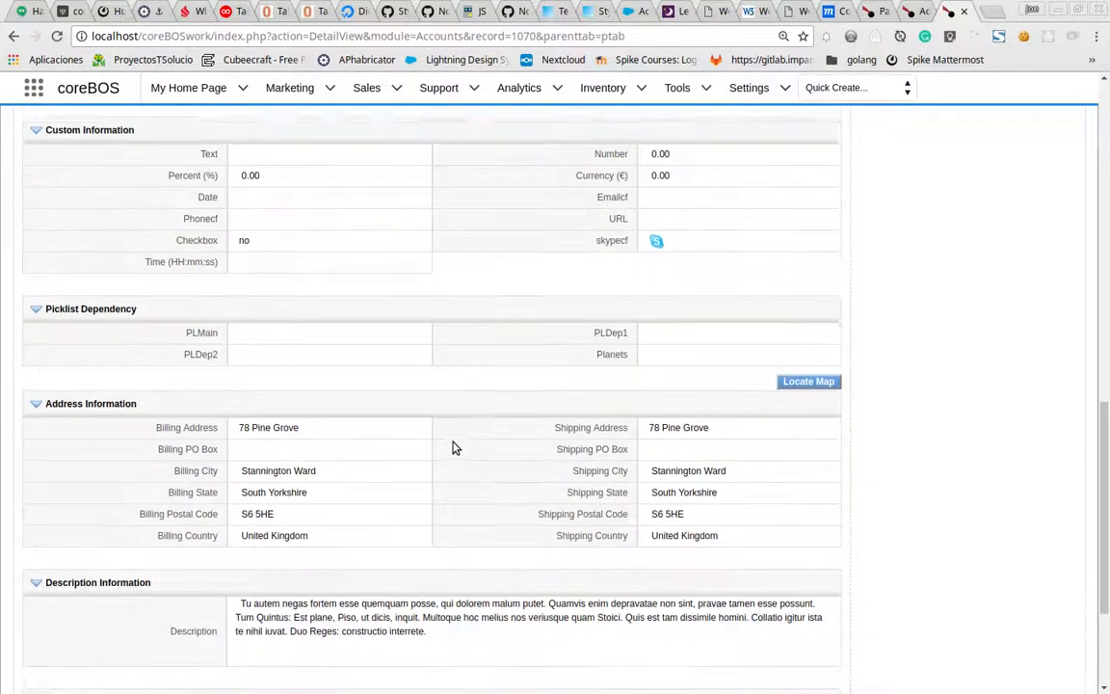
pyautogui.scroll(-15, 450, 448)
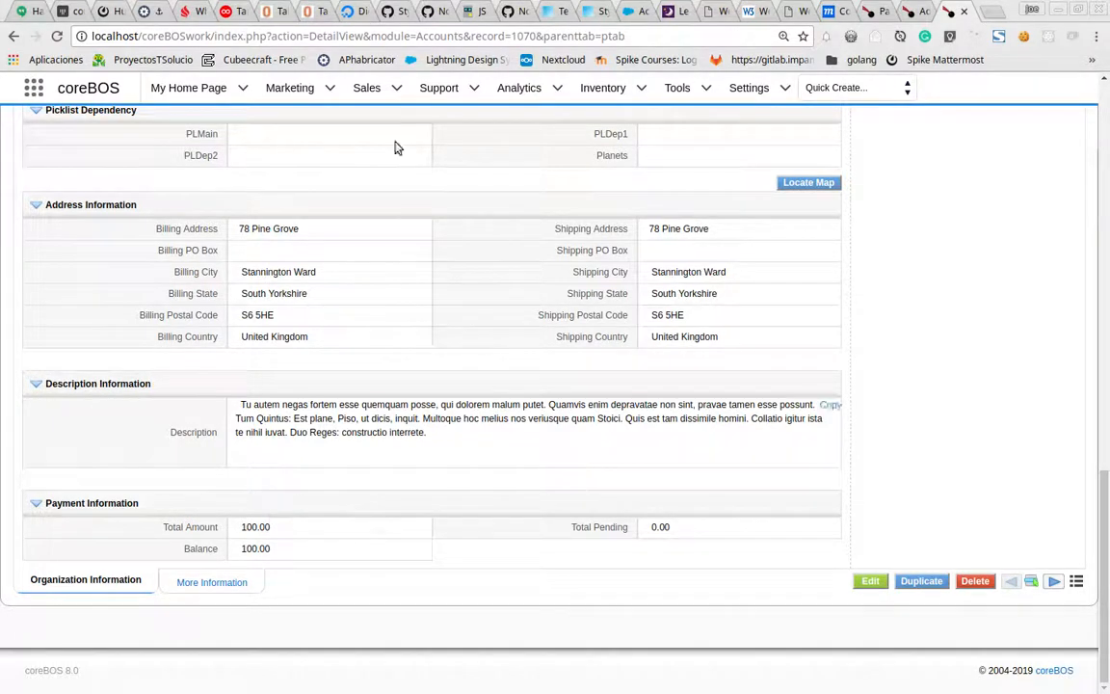
pyautogui.click(868, 13)
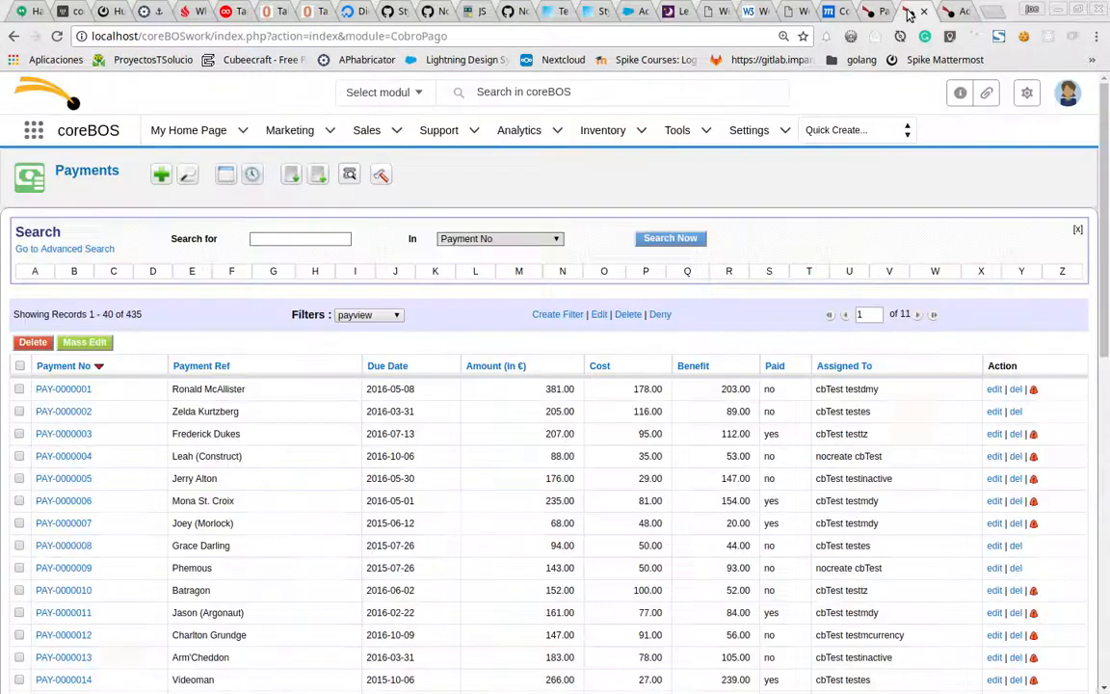
pyautogui.click(913, 10)
pyautogui.click(939, 14)
# Start a new payment from the 1893 Shops related payments and review the module options for the related entity and account/contact
pyautogui.scroll(15, 353, 478)
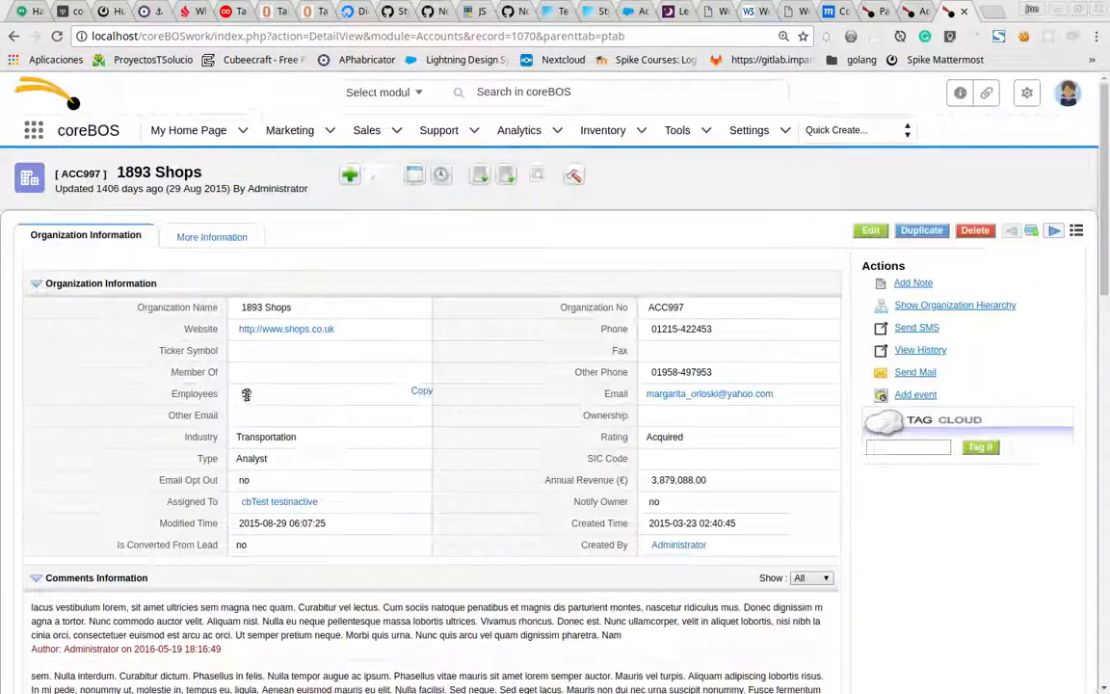
pyautogui.moveTo(212, 239)
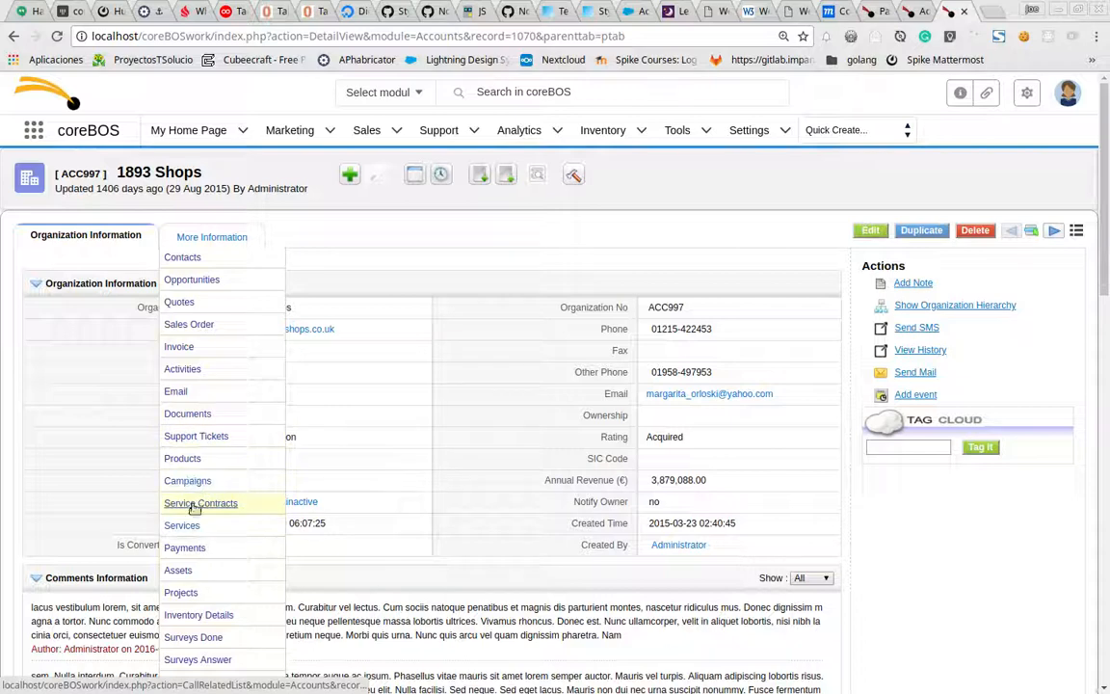
pyautogui.click(193, 547)
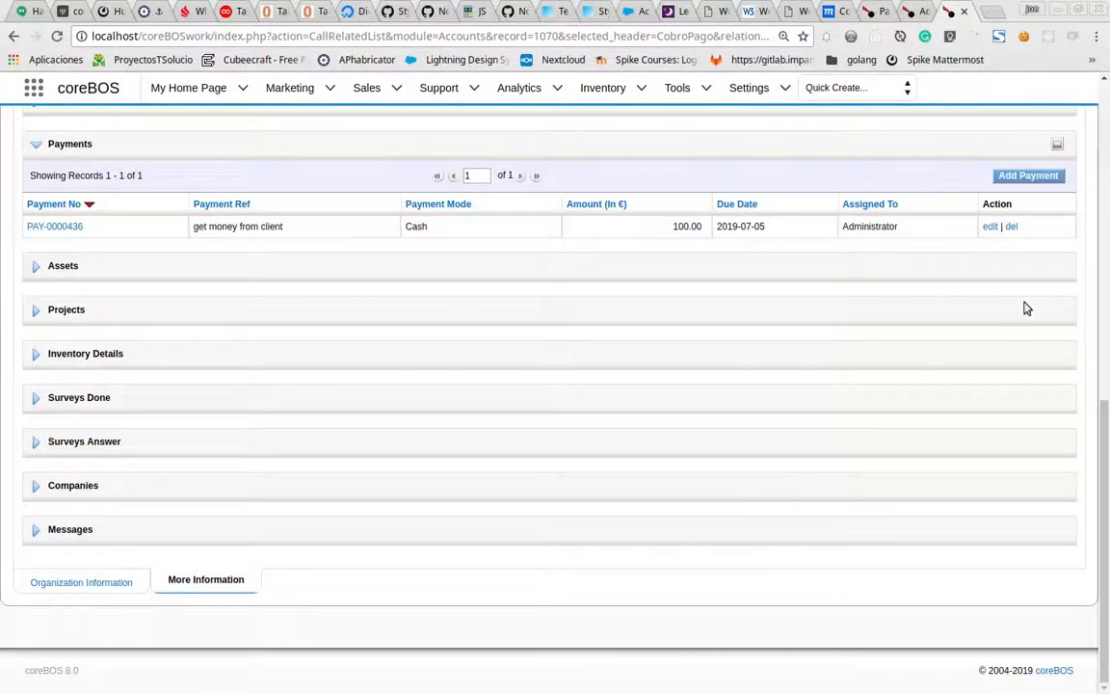
pyautogui.click(1022, 180)
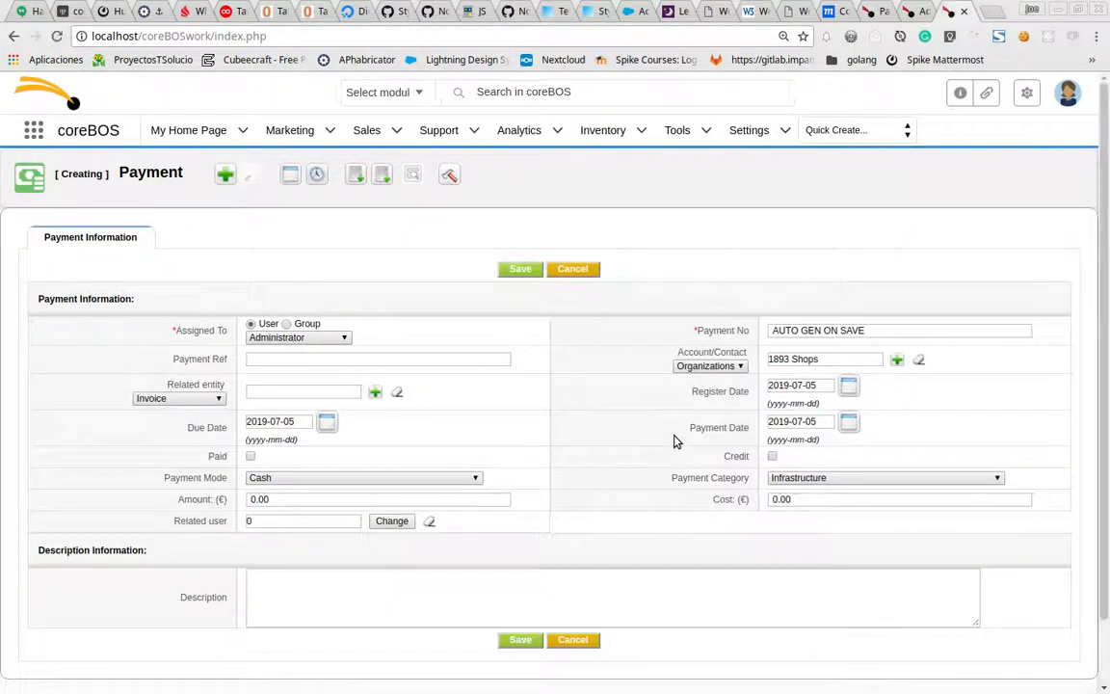
pyautogui.click(214, 398)
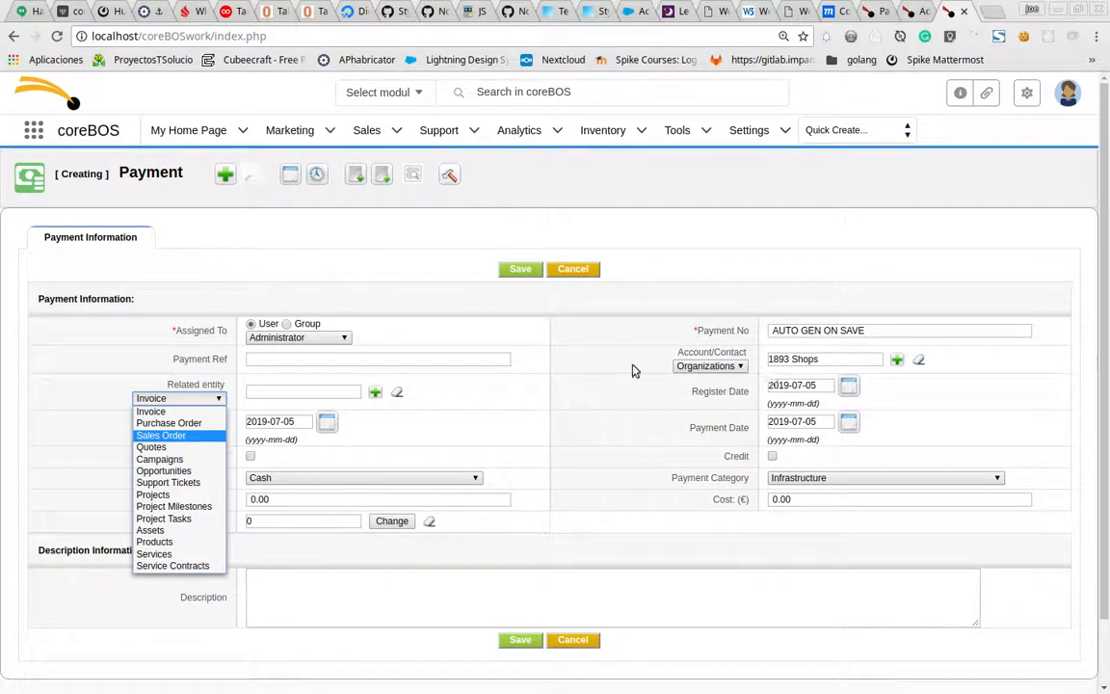
pyautogui.click(709, 367)
pyautogui.click(709, 367)
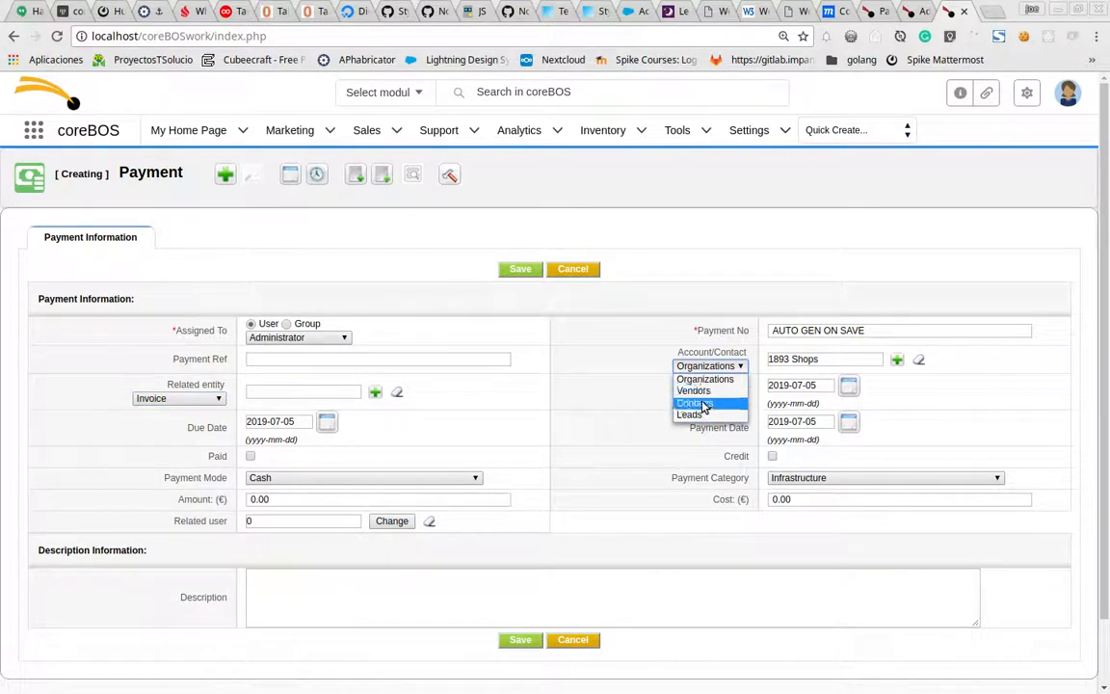
pyautogui.click(134, 372)
# Relate the new payment to the sales order Adora, set its amount to 90, and save it
pyautogui.click(200, 401)
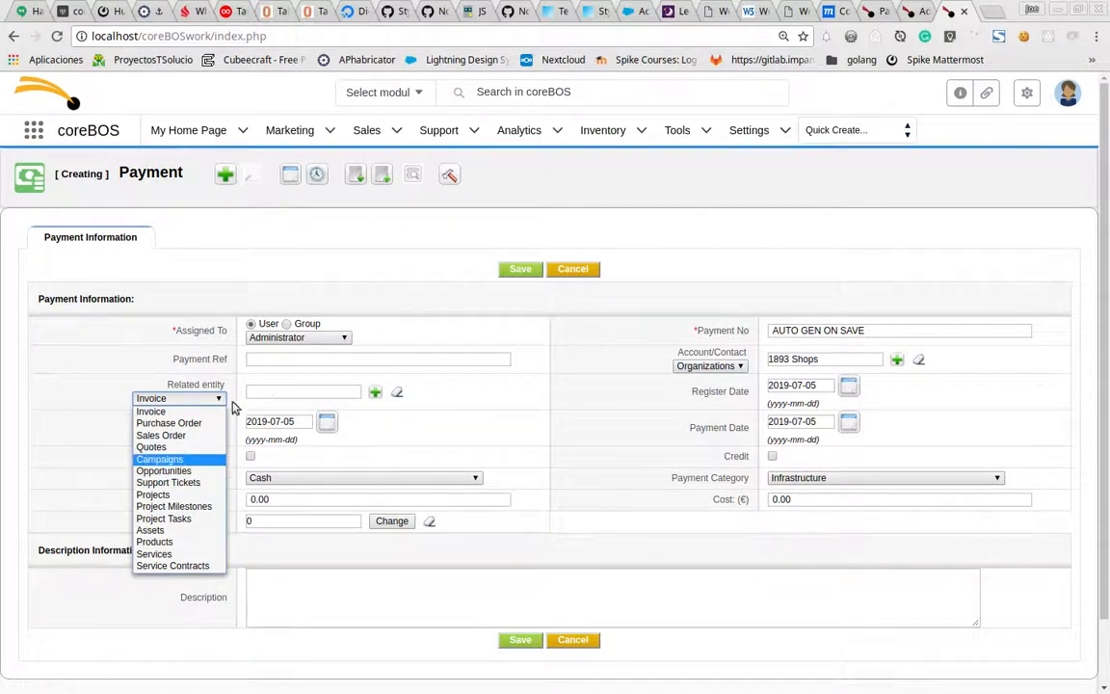
pyautogui.click(170, 436)
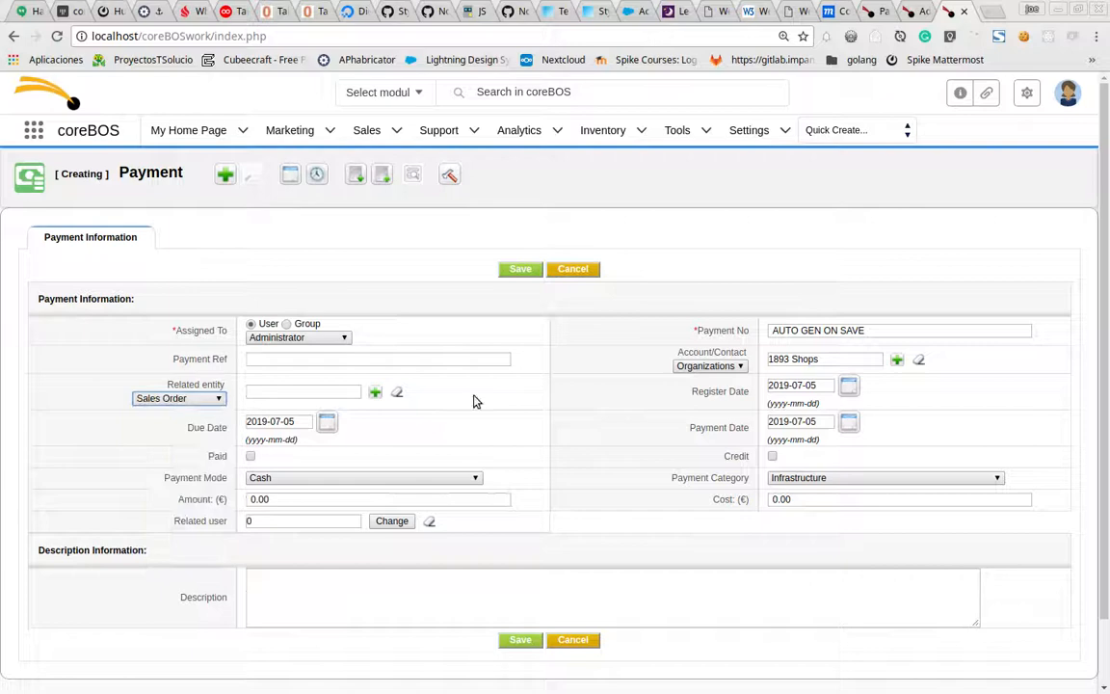
pyautogui.click(375, 393)
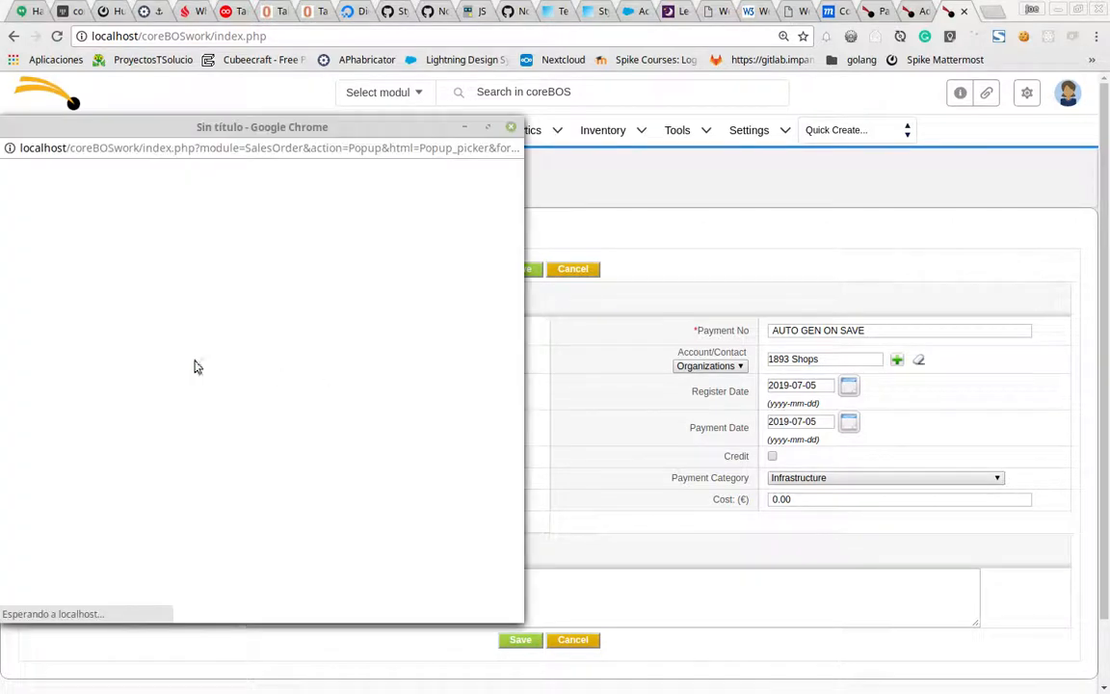
pyautogui.click(70, 329)
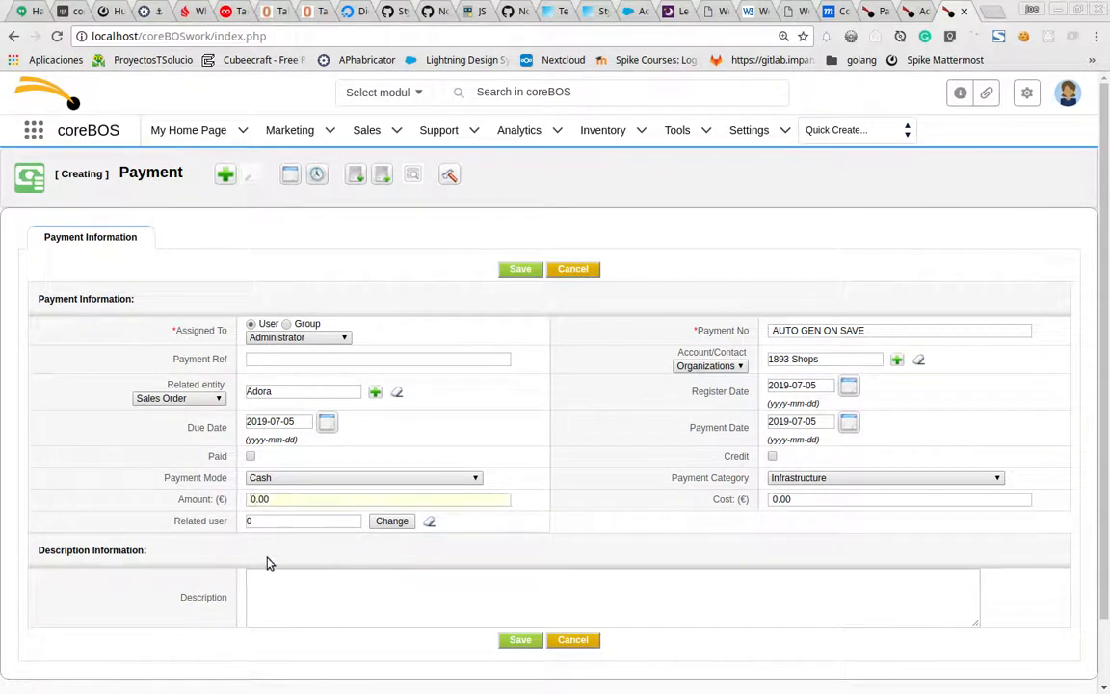
pyautogui.write('9')
pyautogui.click(506, 276)
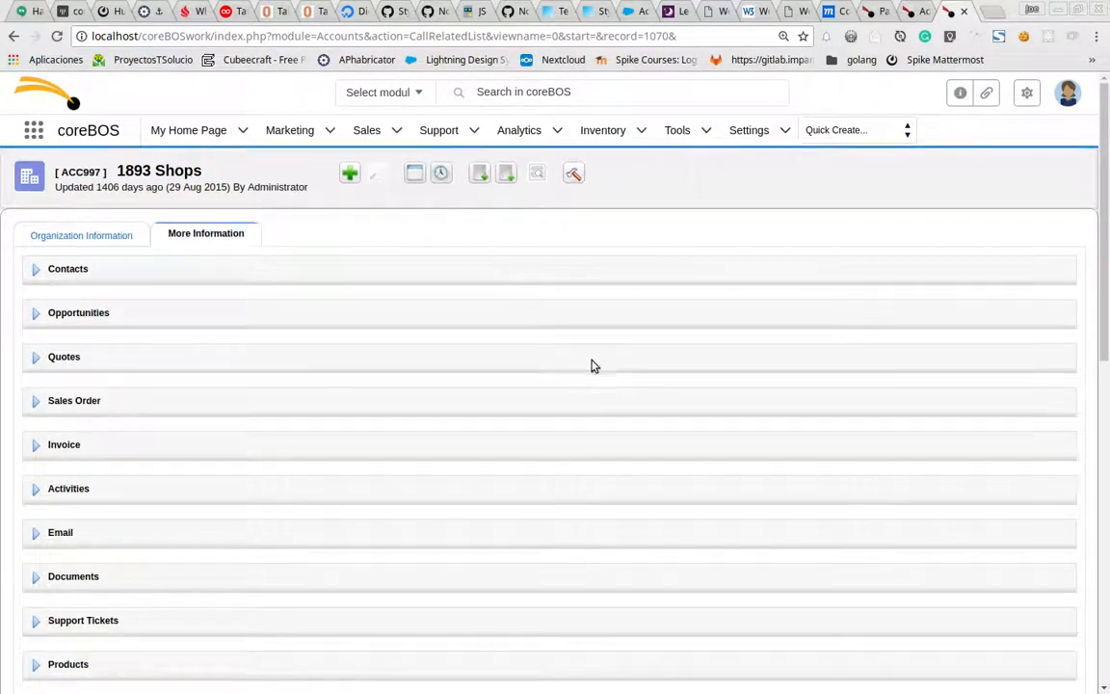
# Start another payment from 1893 Shops as a credit of 90 and change its organization to A R Packaging
pyautogui.scroll(-5, 591, 365)
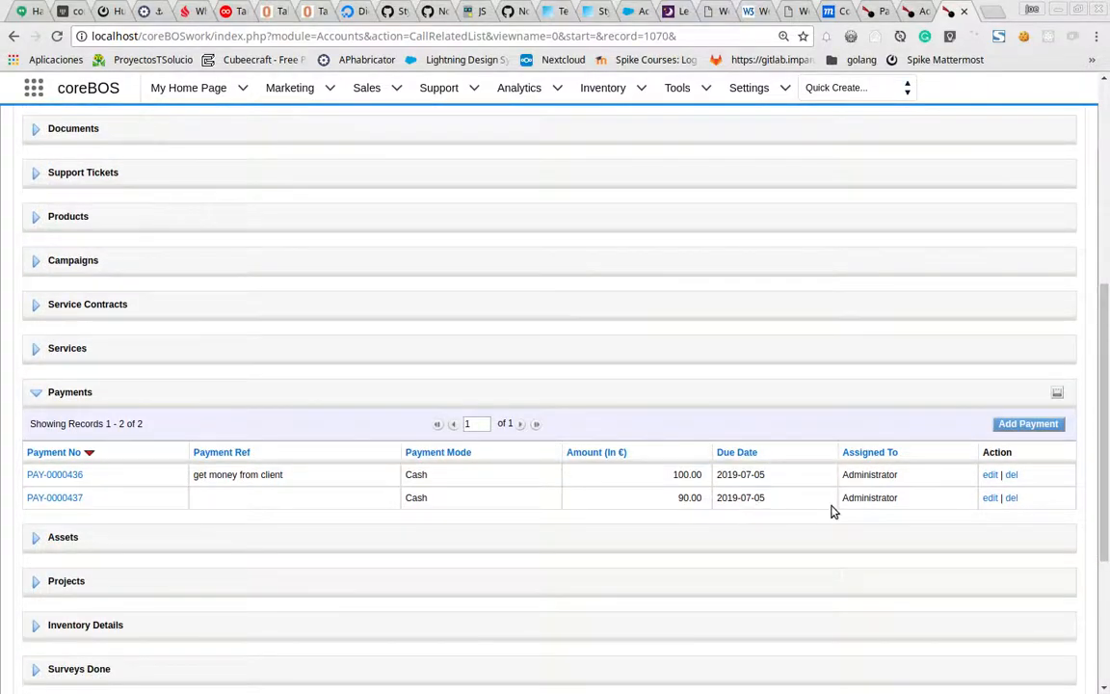
pyautogui.click(1016, 433)
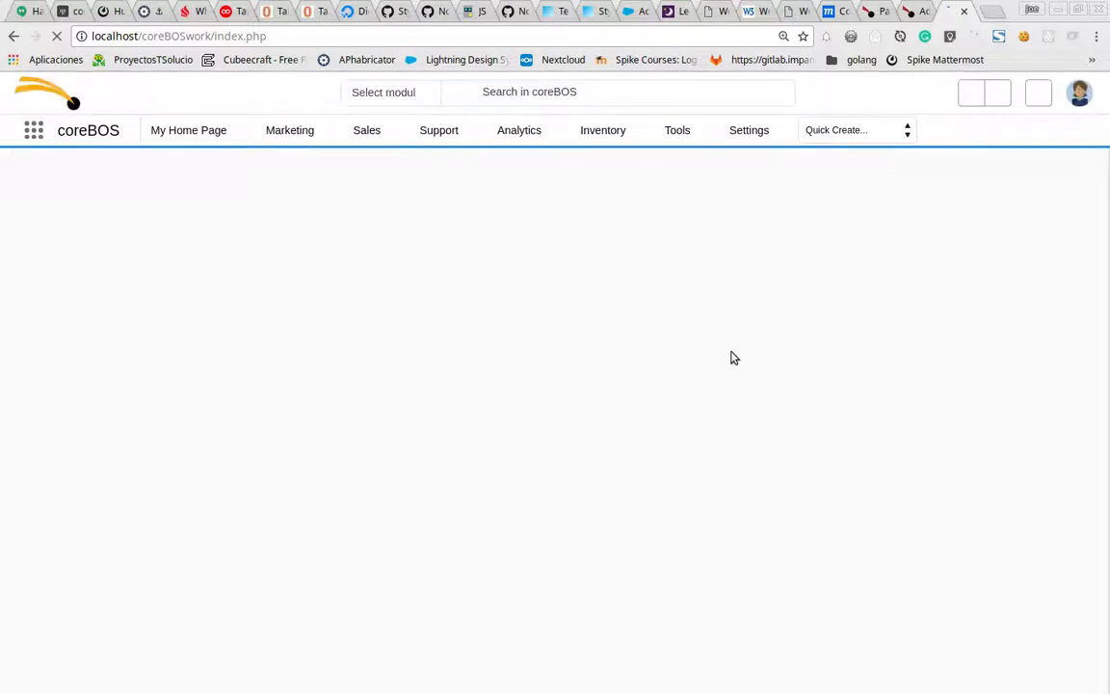
pyautogui.click(772, 455)
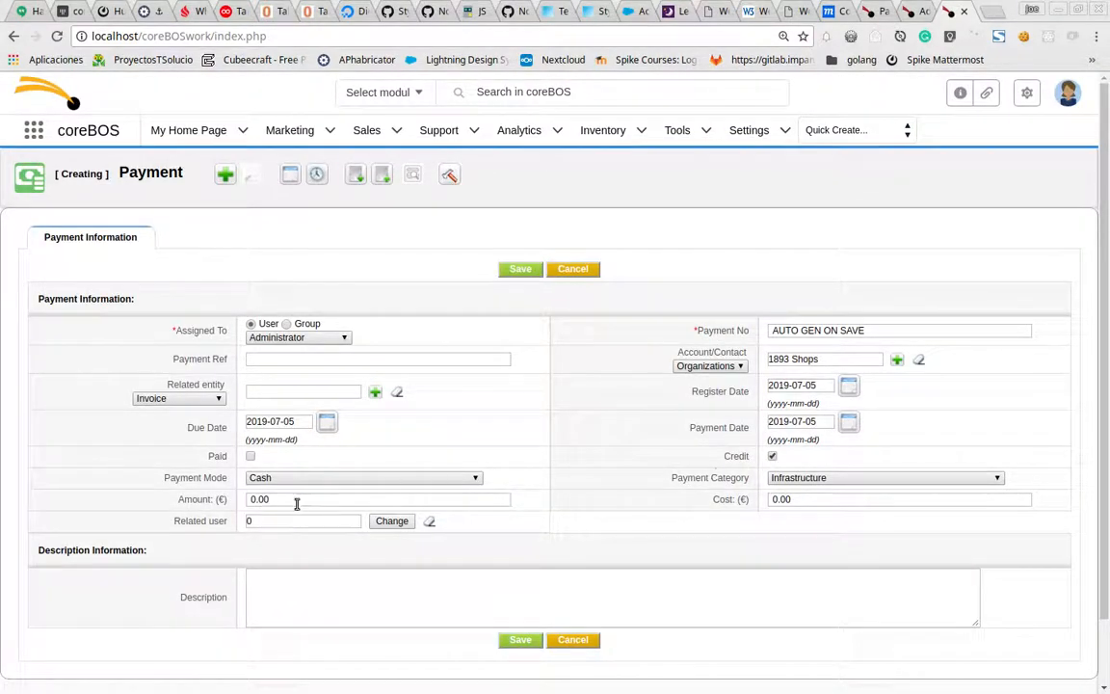
pyautogui.click(249, 499)
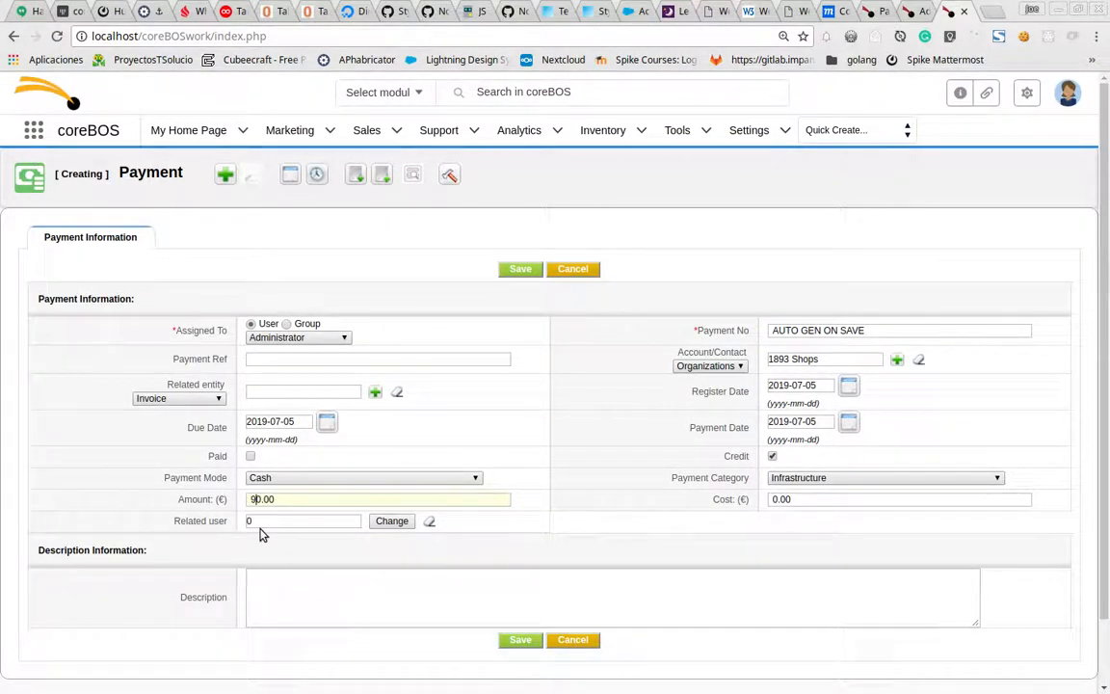
pyautogui.click(897, 360)
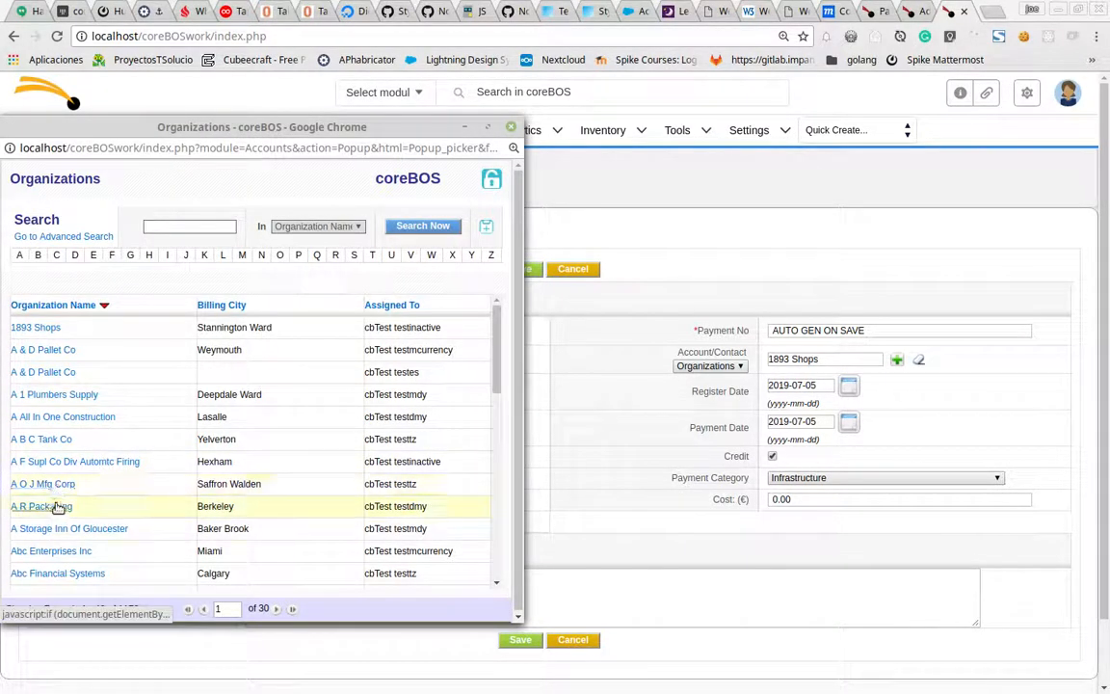
pyautogui.click(55, 505)
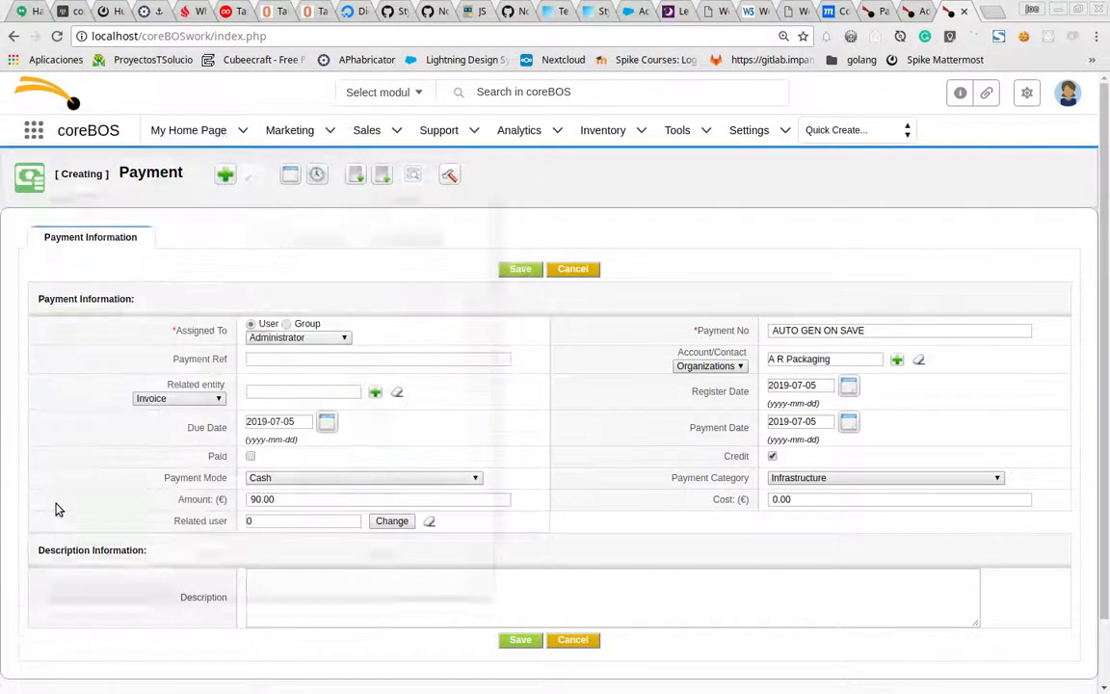
# Relate the A R Packaging payment to the sales order Adora and save it
pyautogui.click(201, 403)
pyautogui.click(198, 438)
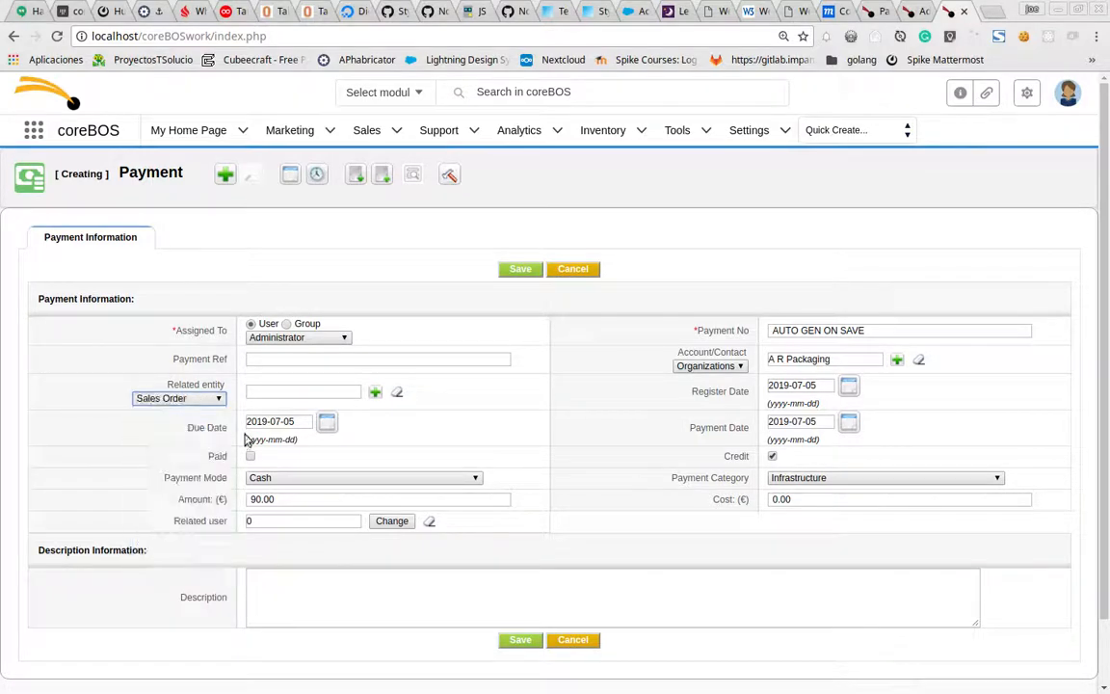
pyautogui.click(374, 394)
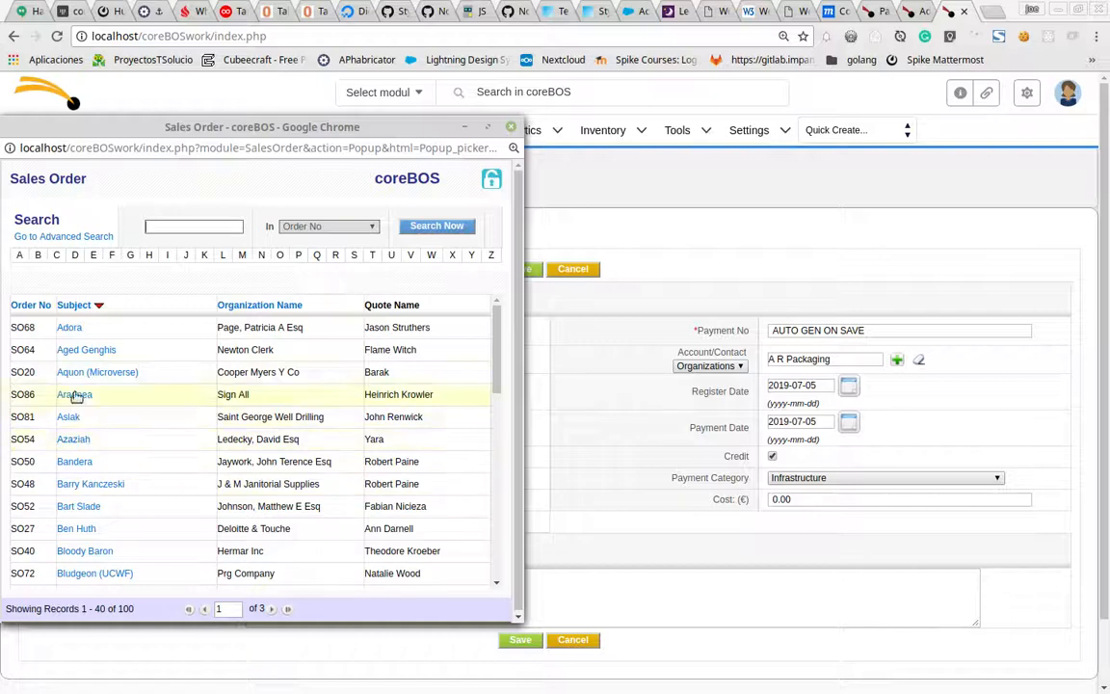
pyautogui.click(70, 327)
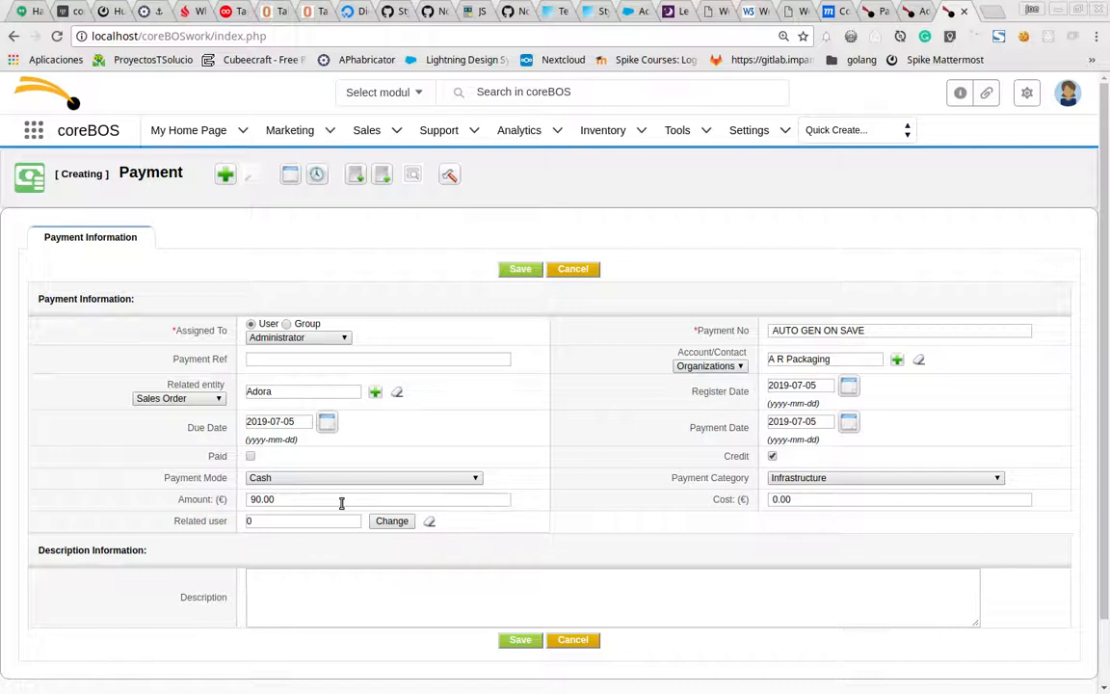
pyautogui.click(524, 273)
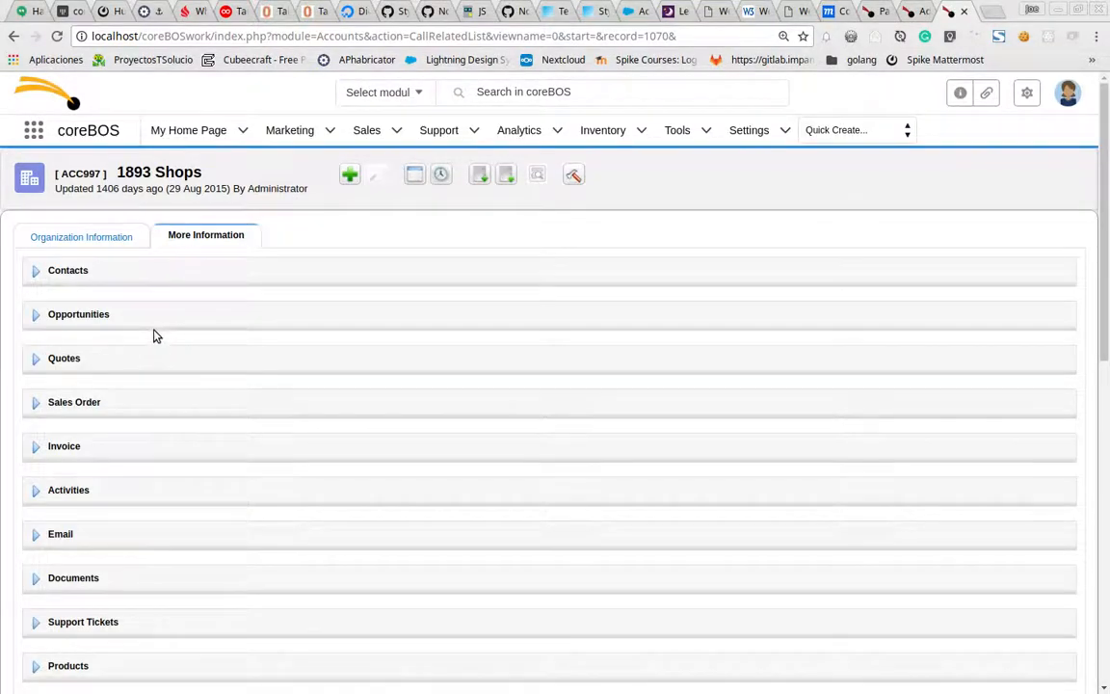
# Start a new payment from the 1893 Shops related payments with an amount of 10 and mark it as a credit
pyautogui.scroll(-6, 496, 337)
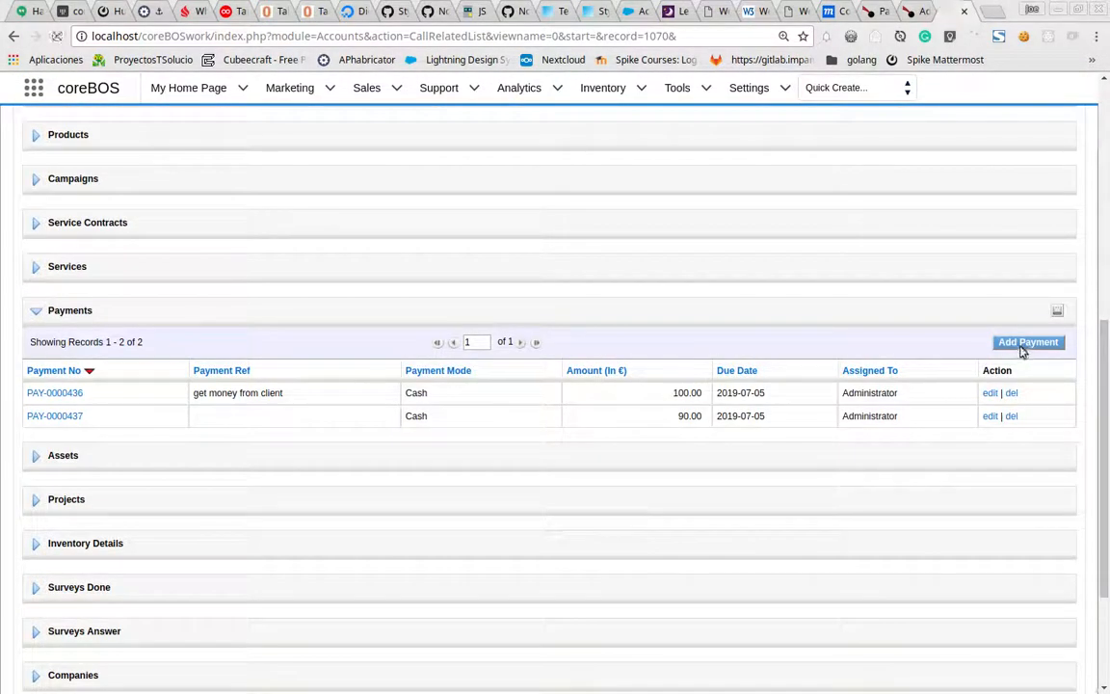
pyautogui.click(1023, 351)
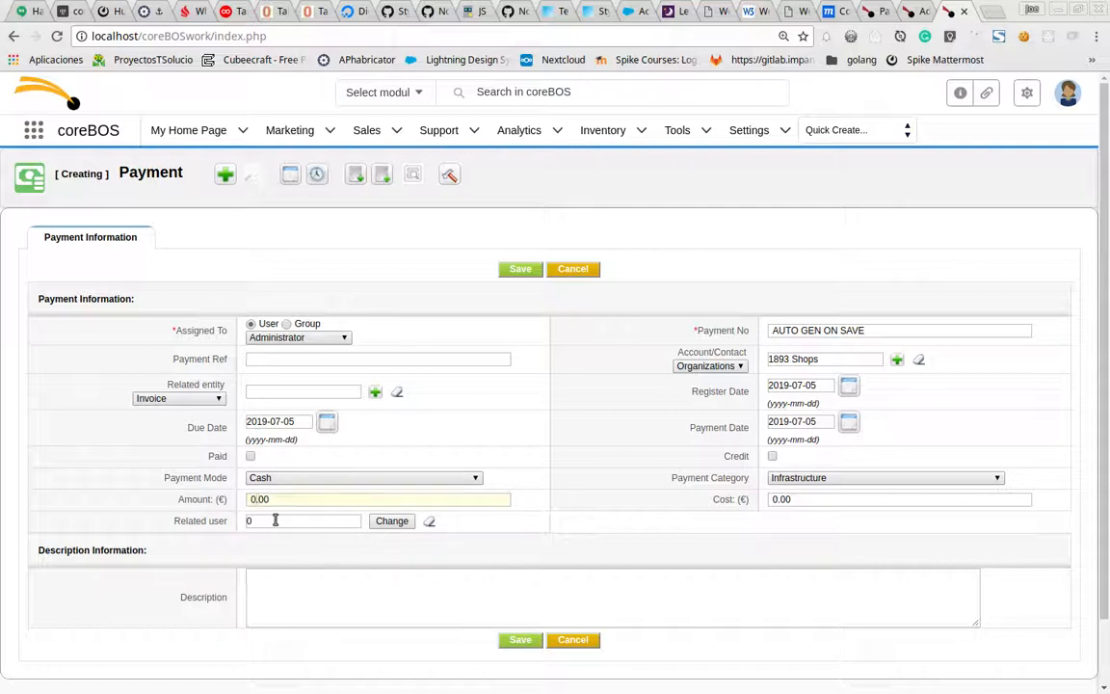
pyautogui.click(771, 457)
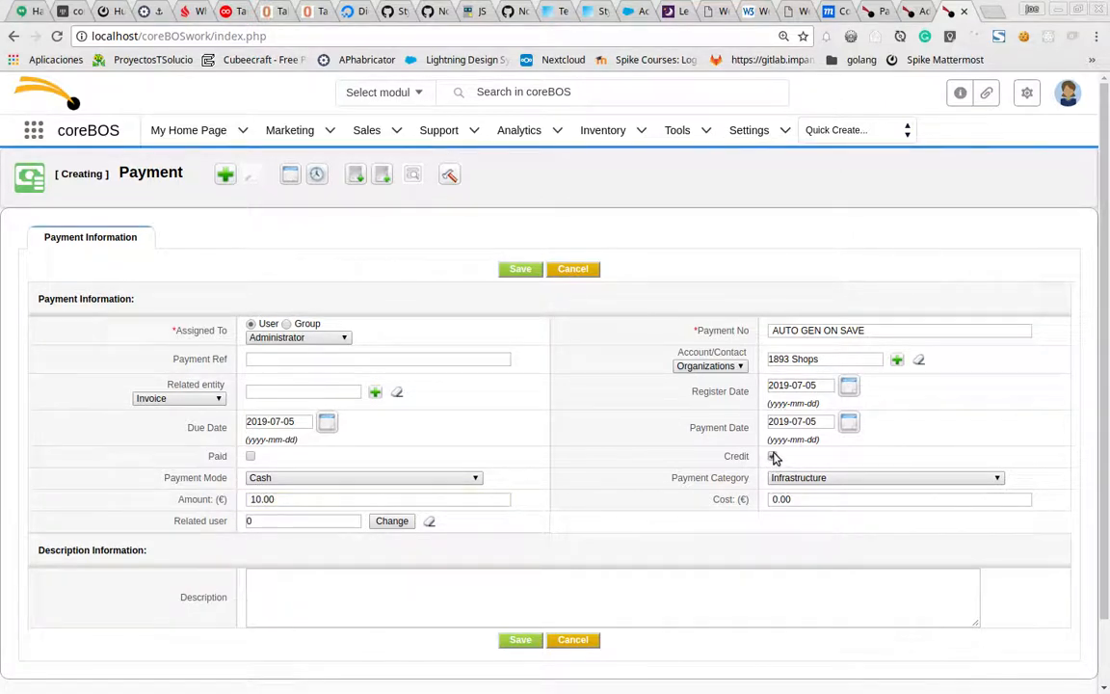
# Relate the 1893 Shops credit payment to the sales order Adora and save it
pyautogui.click(208, 401)
pyautogui.click(178, 435)
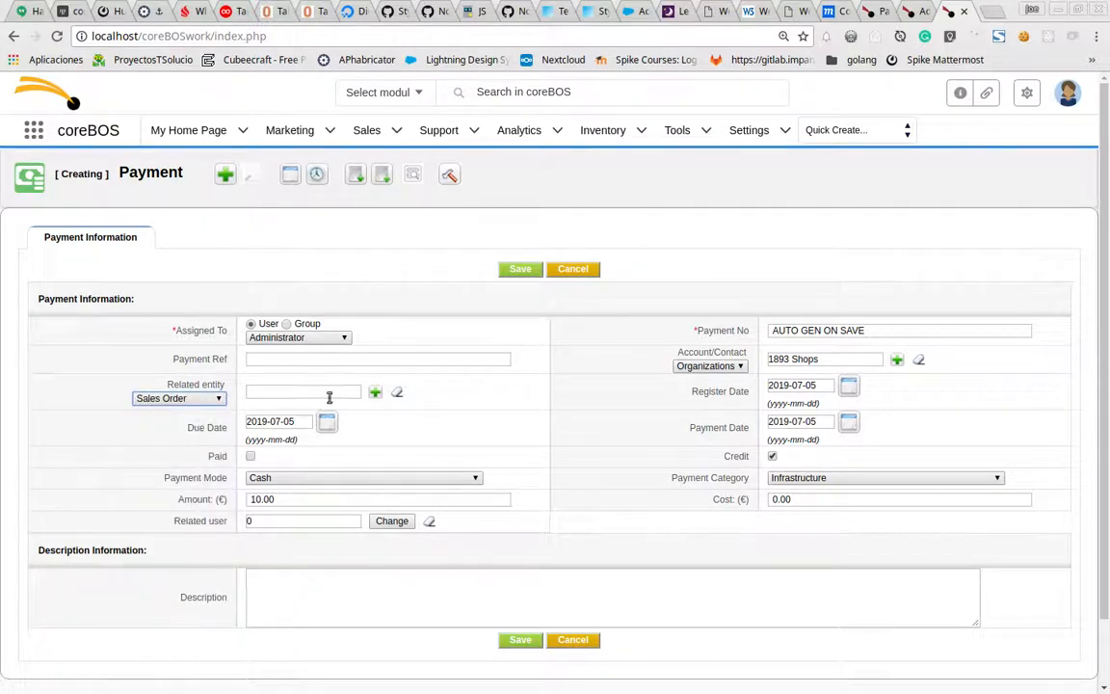
pyautogui.click(375, 392)
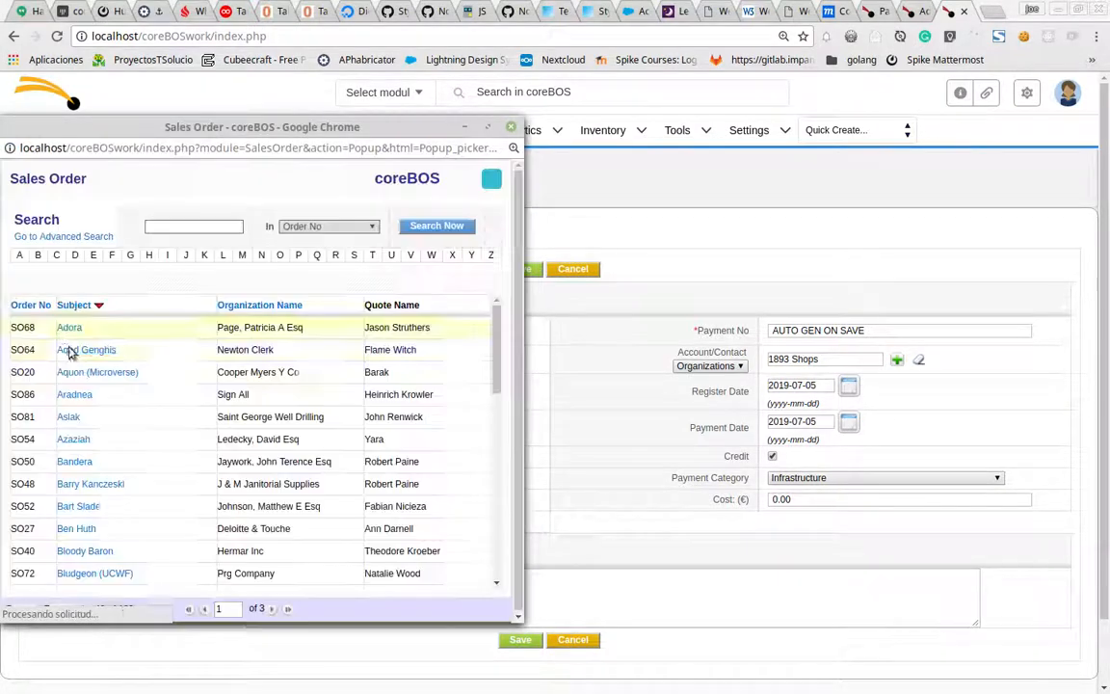
pyautogui.click(73, 329)
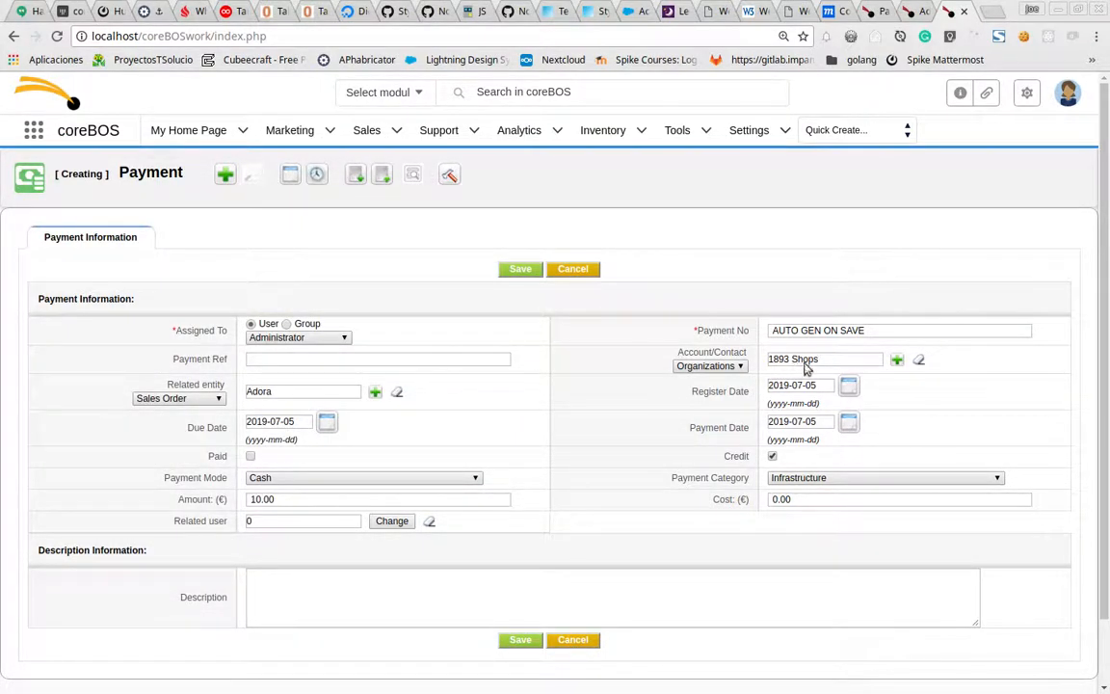
pyautogui.click(519, 271)
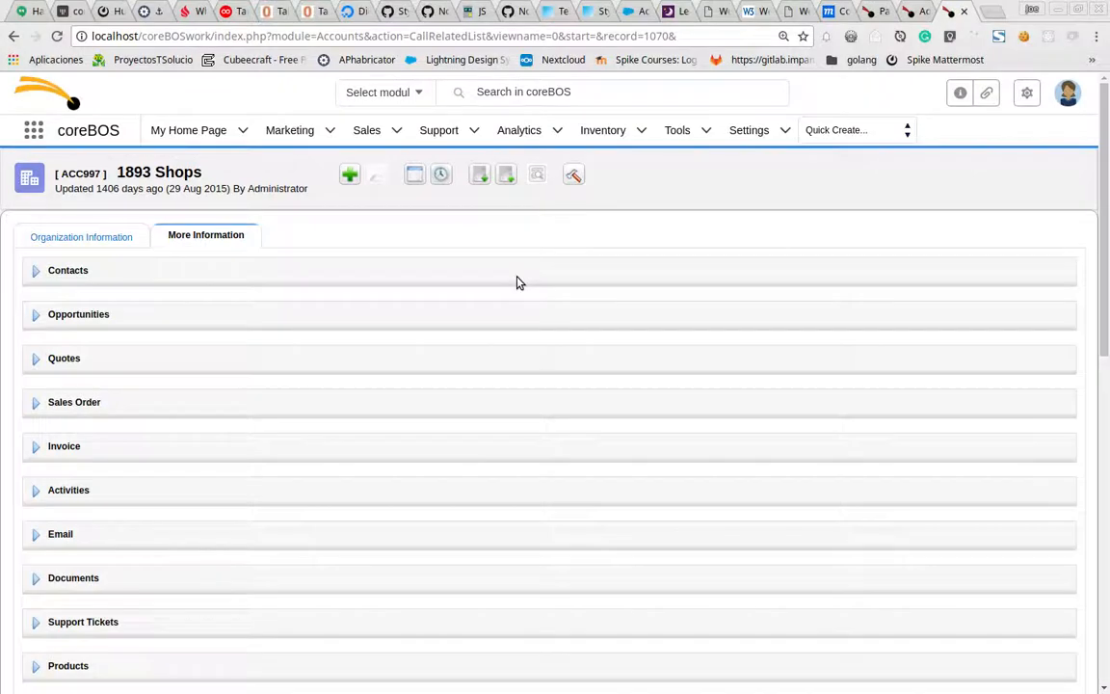
# Edit the 10.00 payment of 1893 Shops to clear its credit option and save it
pyautogui.scroll(-5, 845, 520)
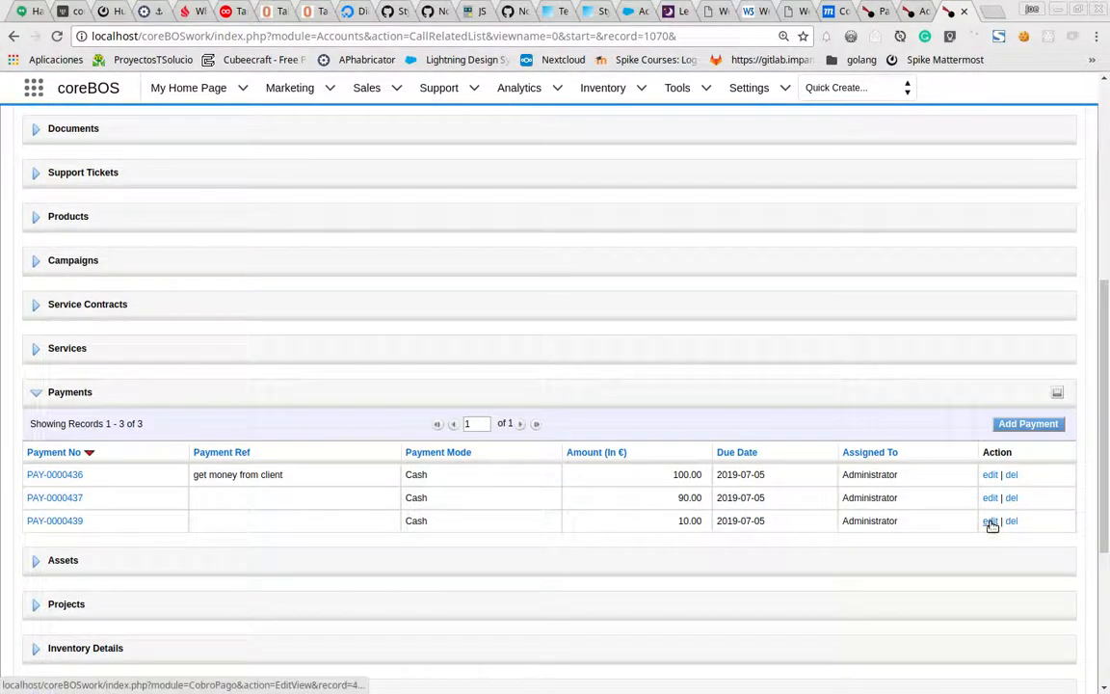
pyautogui.click(990, 521)
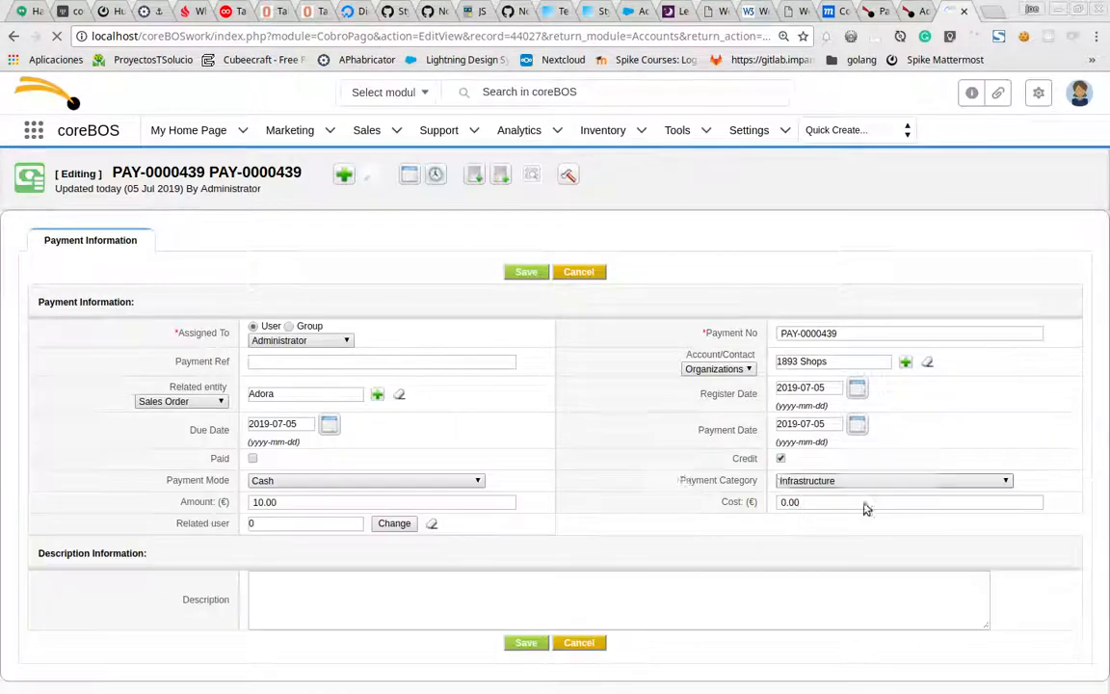
pyautogui.click(520, 270)
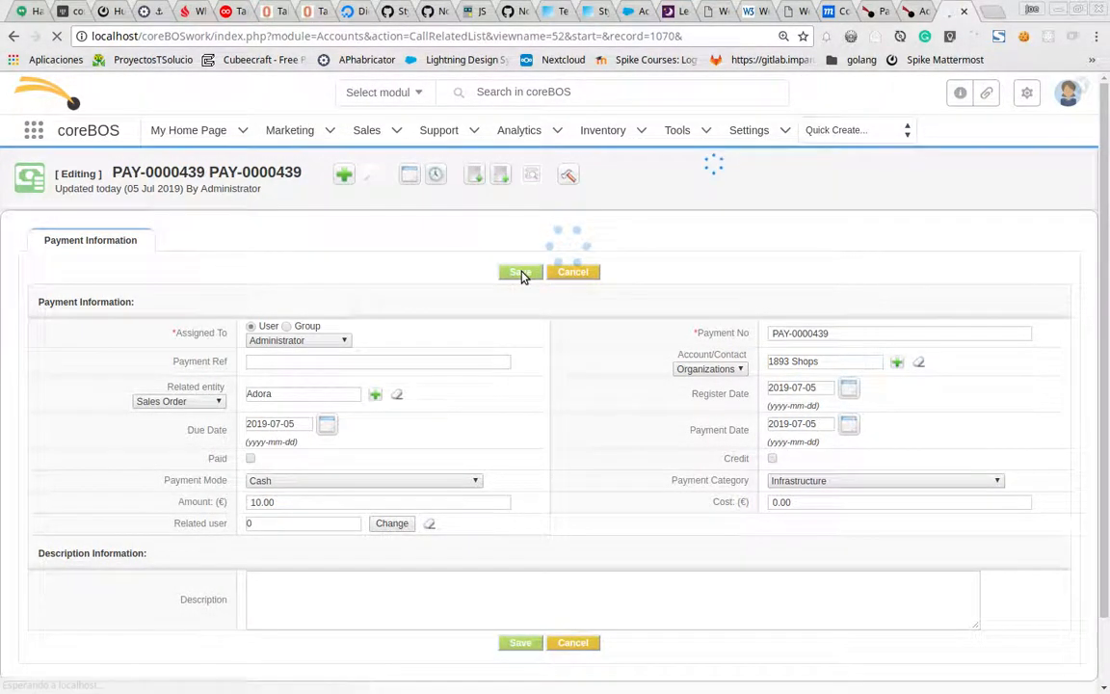
# Start another payment from 1893 Shops and change its organization to Chemex Labs Ltd
pyautogui.scroll(-5, 953, 494)
pyautogui.scroll(-3, 951, 494)
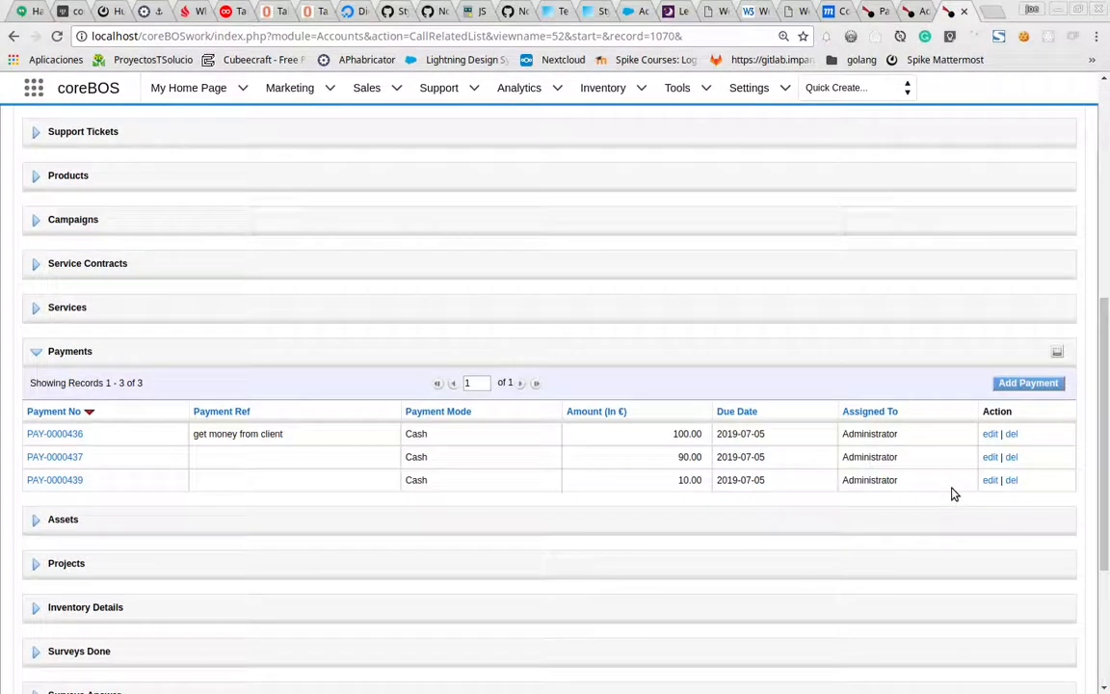
pyautogui.click(1029, 384)
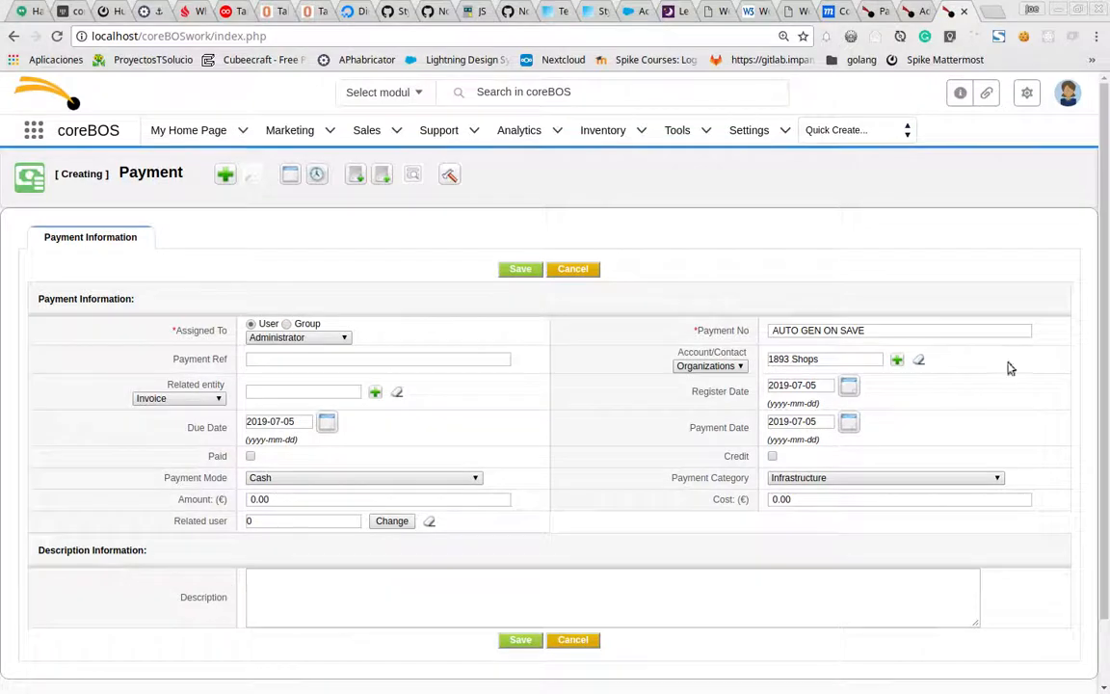
pyautogui.click(898, 360)
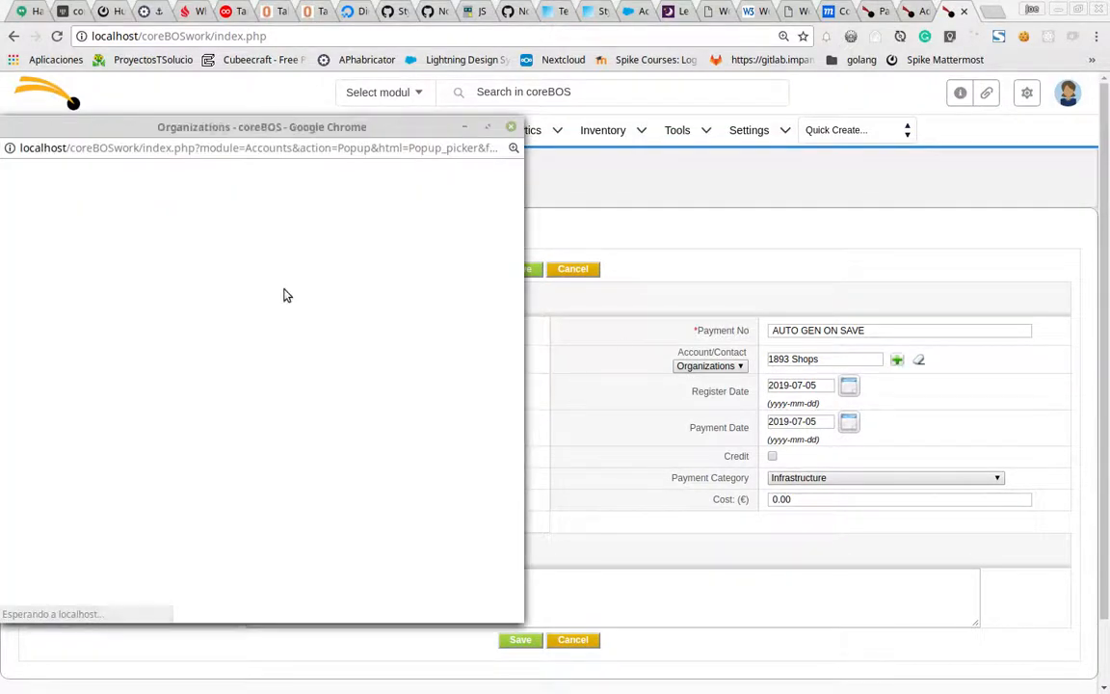
pyautogui.click(174, 228)
pyautogui.write('che')
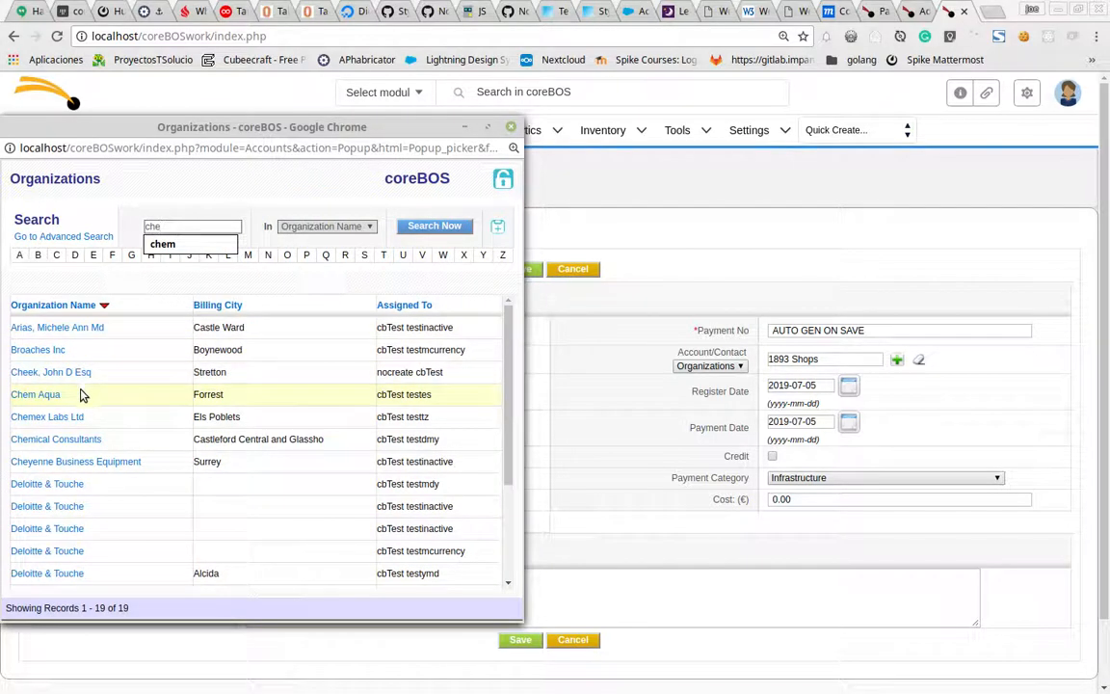
pyautogui.click(46, 417)
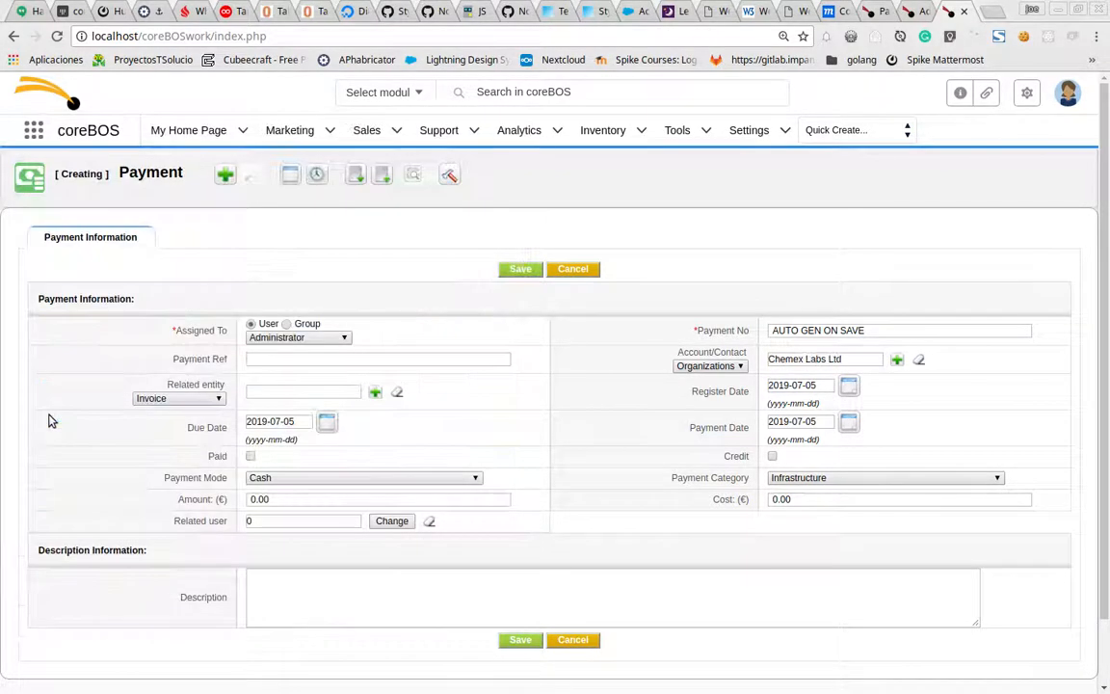
# Relate the Chemex Labs Ltd payment to the sales order Adora, set its amount to 10, and save it
pyautogui.click(155, 399)
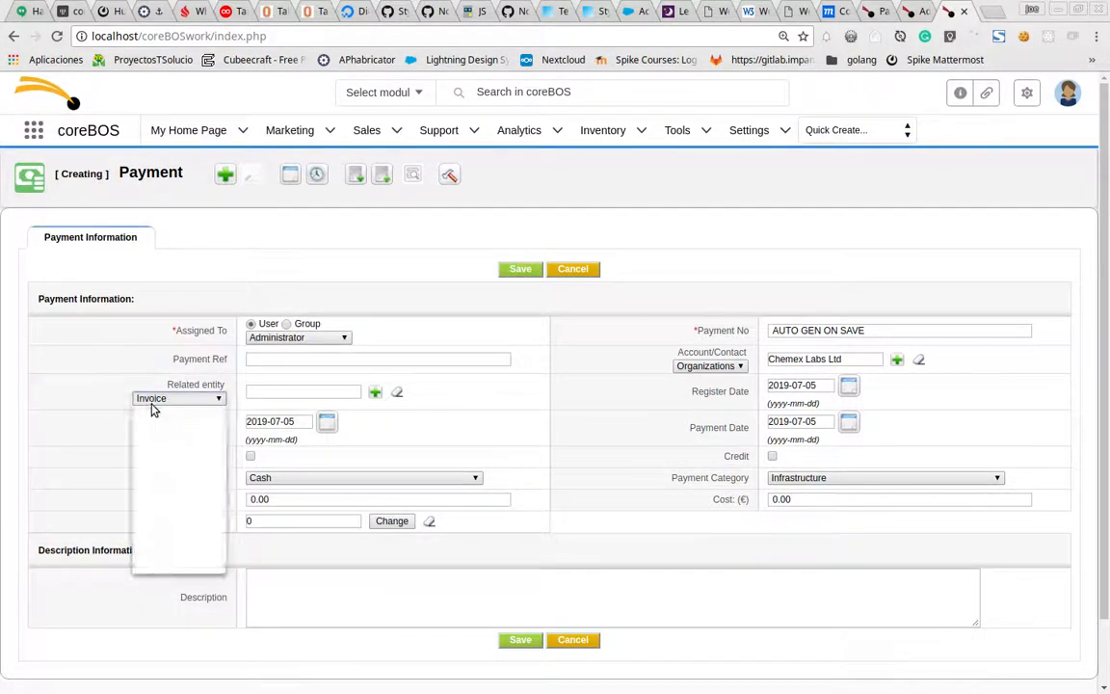
pyautogui.click(155, 421)
pyautogui.click(375, 395)
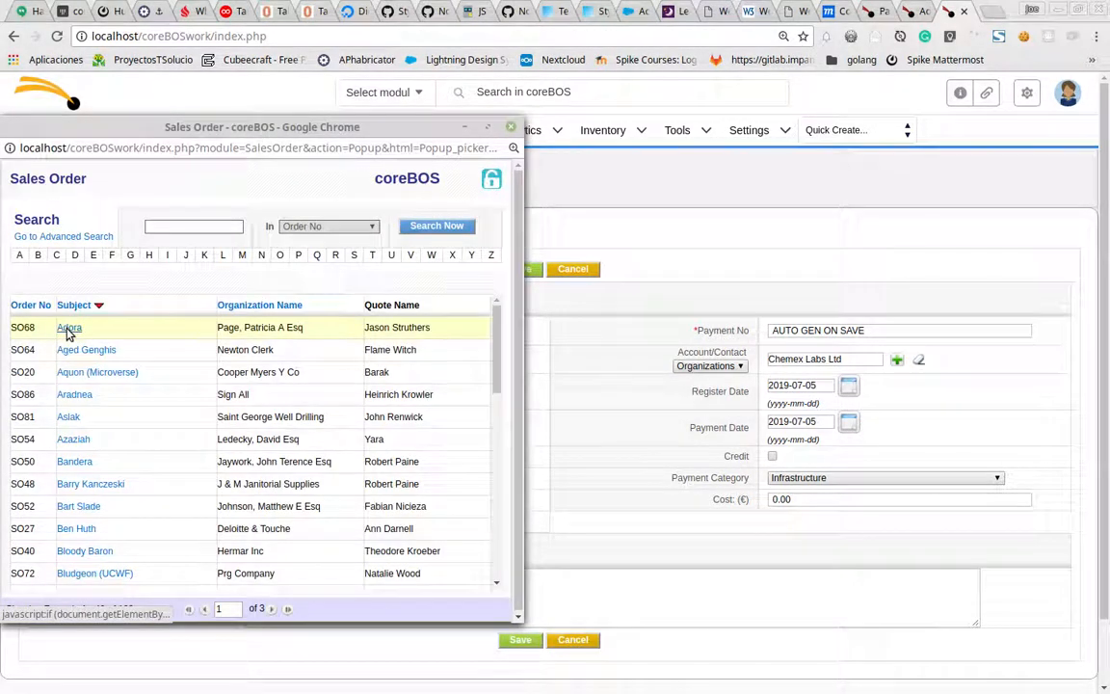
pyautogui.click(66, 329)
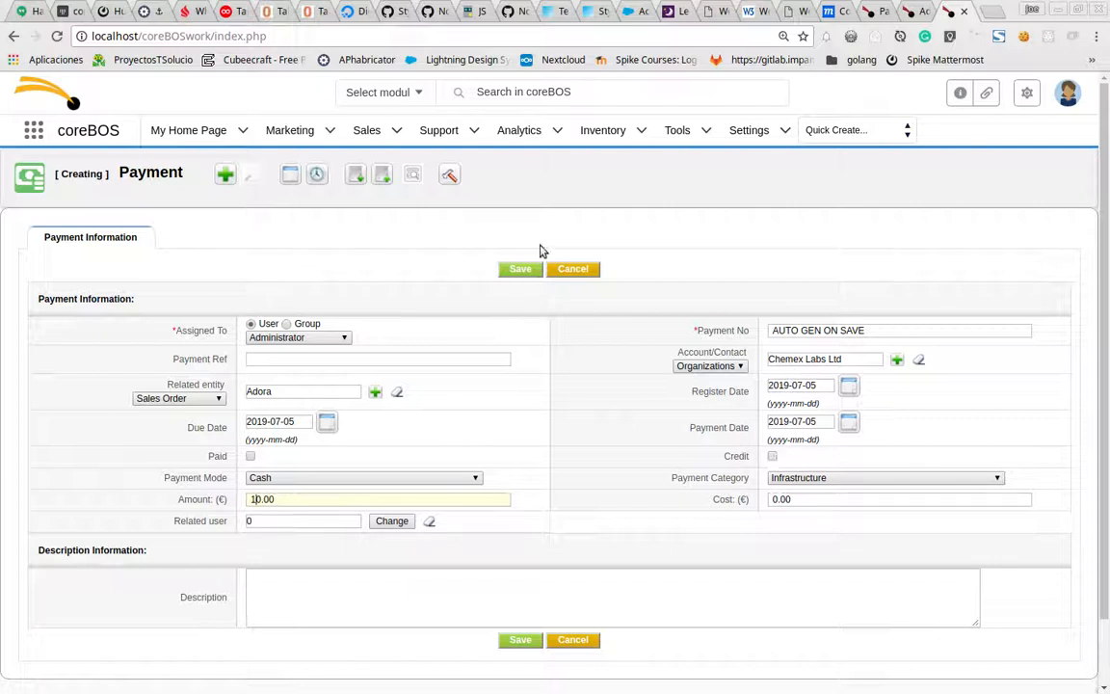
pyautogui.click(519, 271)
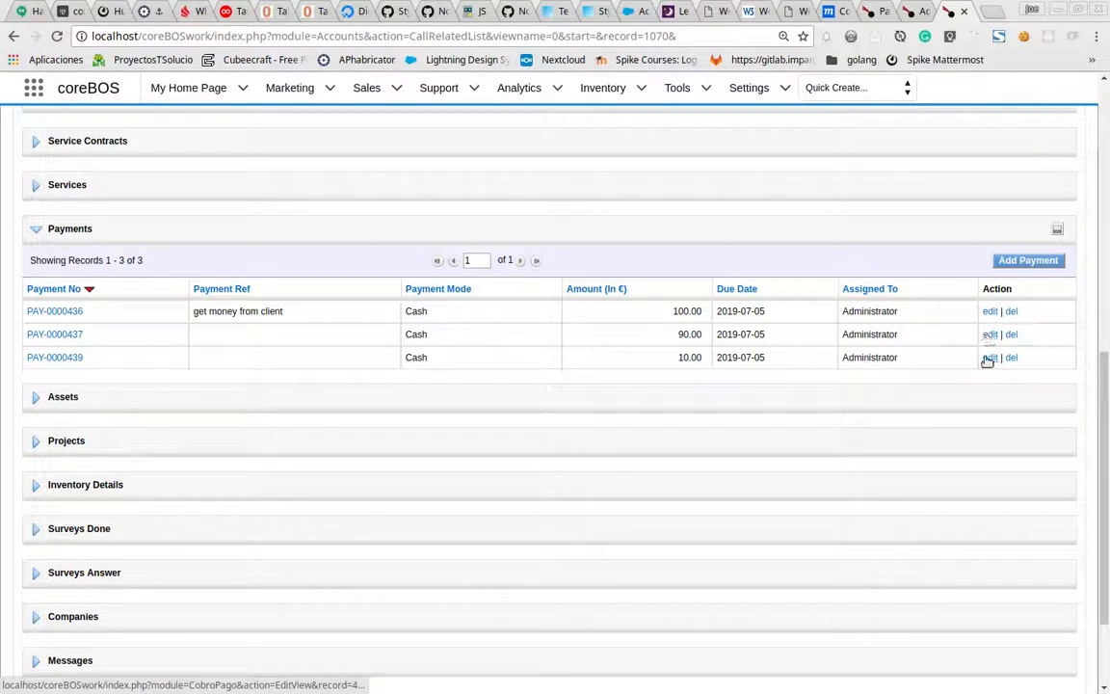
# Mark the 10.00 payment of 1893 Shops as a credit, save it, and review the organization's payment totals
pyautogui.click(989, 358)
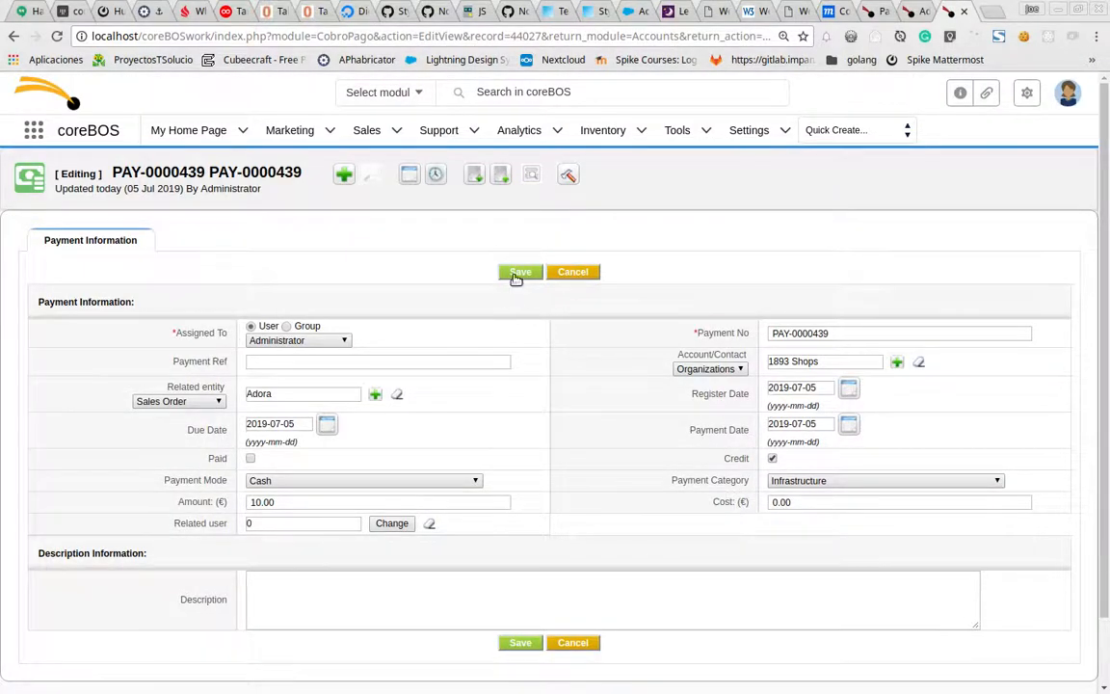
pyautogui.click(518, 274)
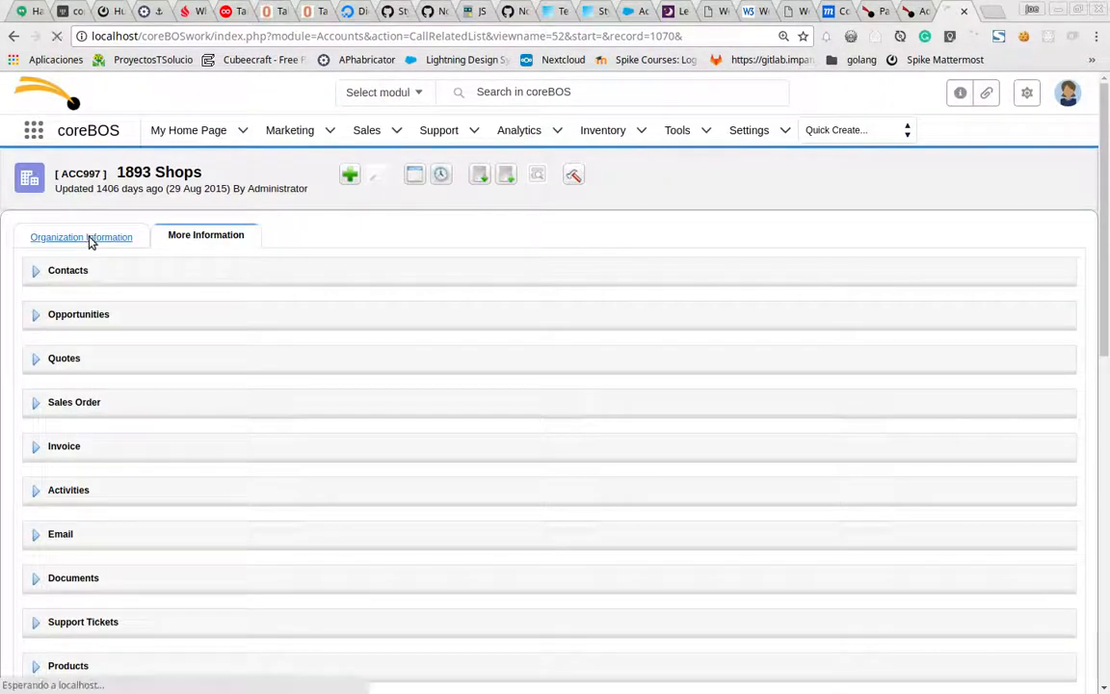
pyautogui.click(90, 242)
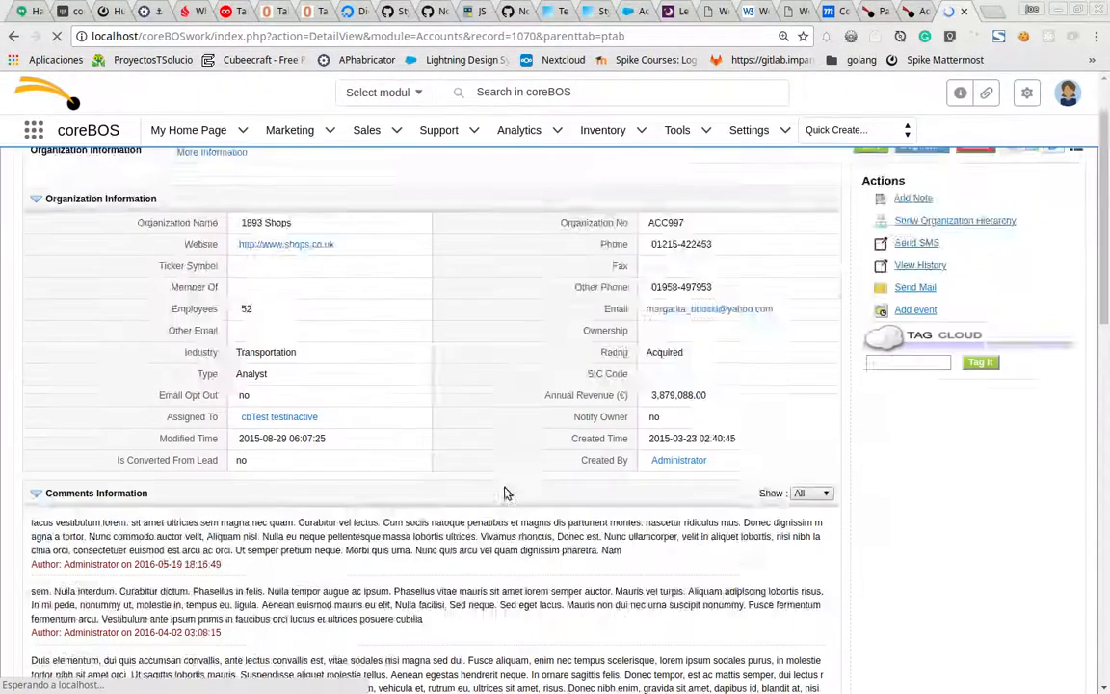
pyautogui.scroll(-15, 505, 492)
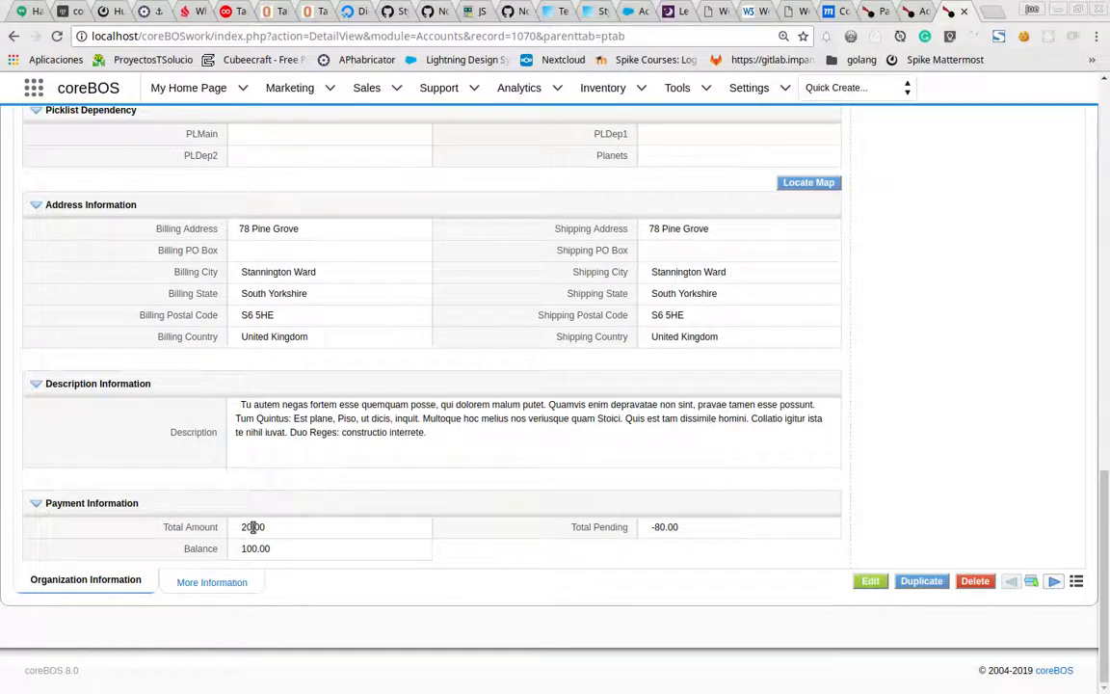
# Return to the 1893 Shops related payments and examine the details of the payment with reference "get money from client"
pyautogui.scroll(10, 576, 523)
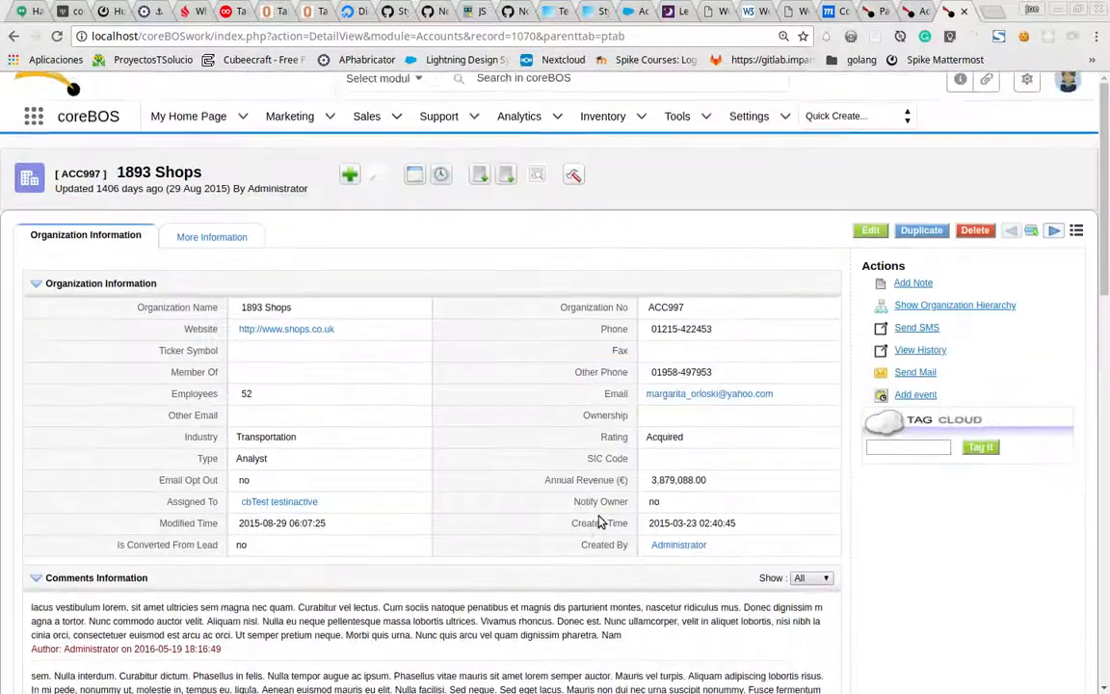
pyautogui.moveTo(200, 240)
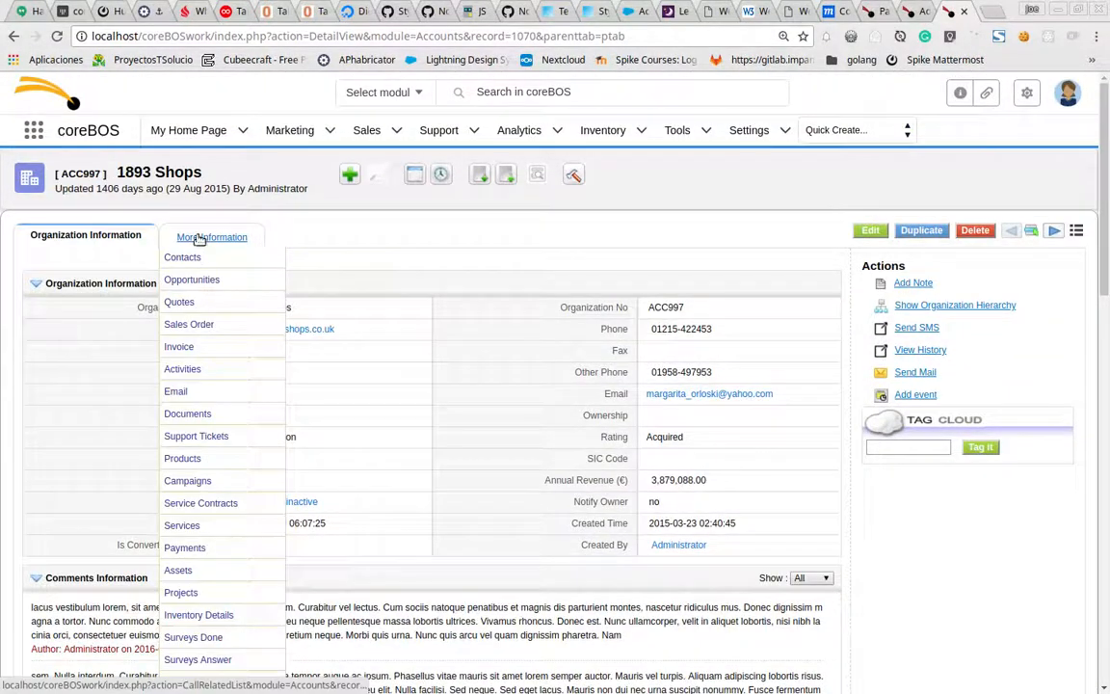
pyautogui.click(196, 549)
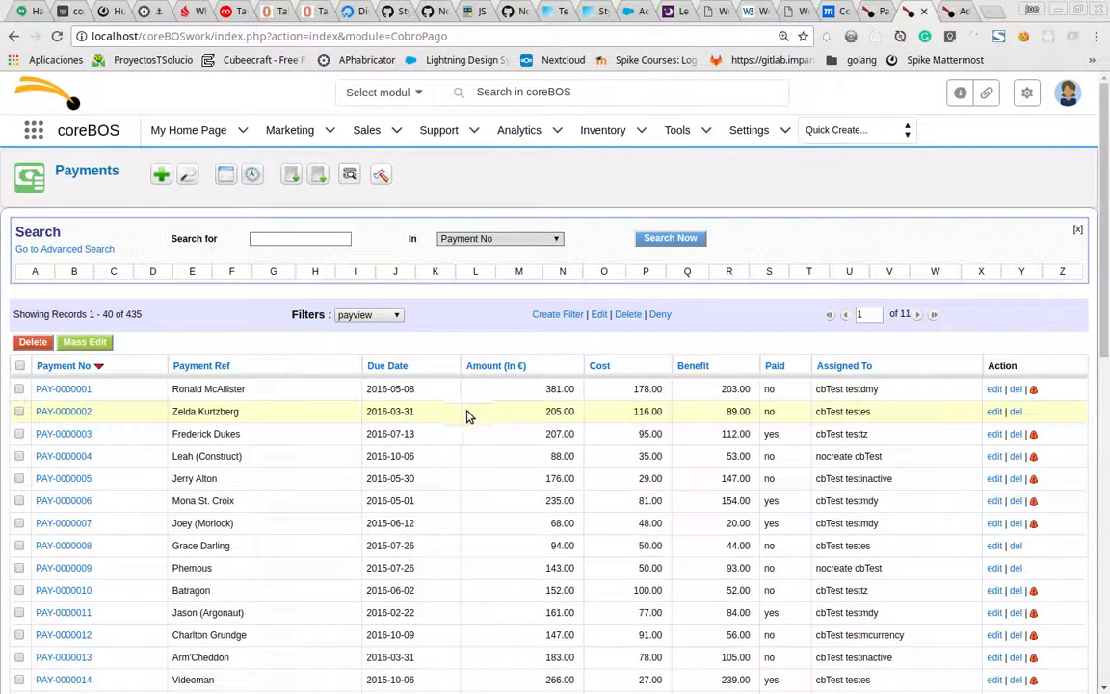
pyautogui.click(949, 13)
pyautogui.scroll(-10, 260, 450)
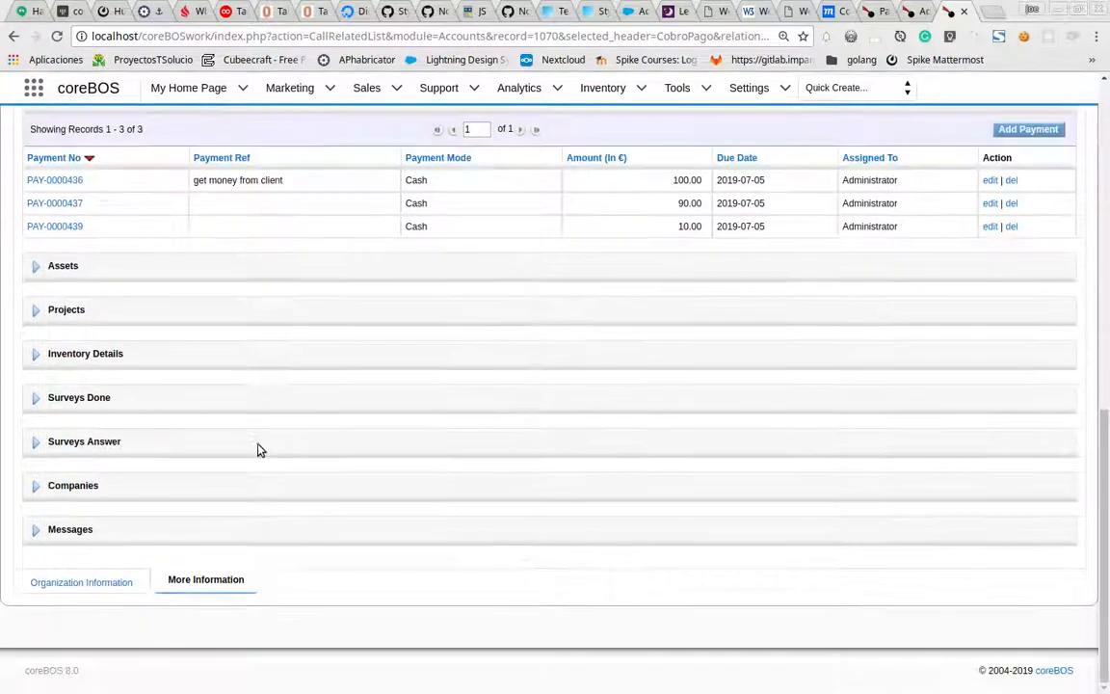
pyautogui.scroll(3, 257, 449)
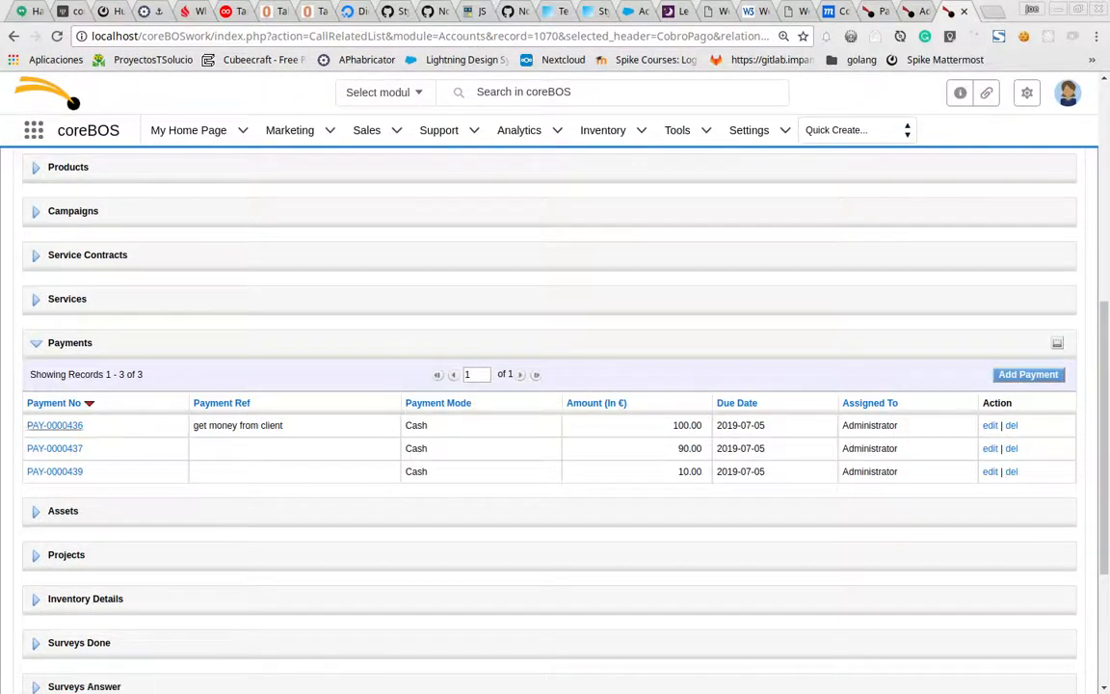
pyautogui.click(63, 427)
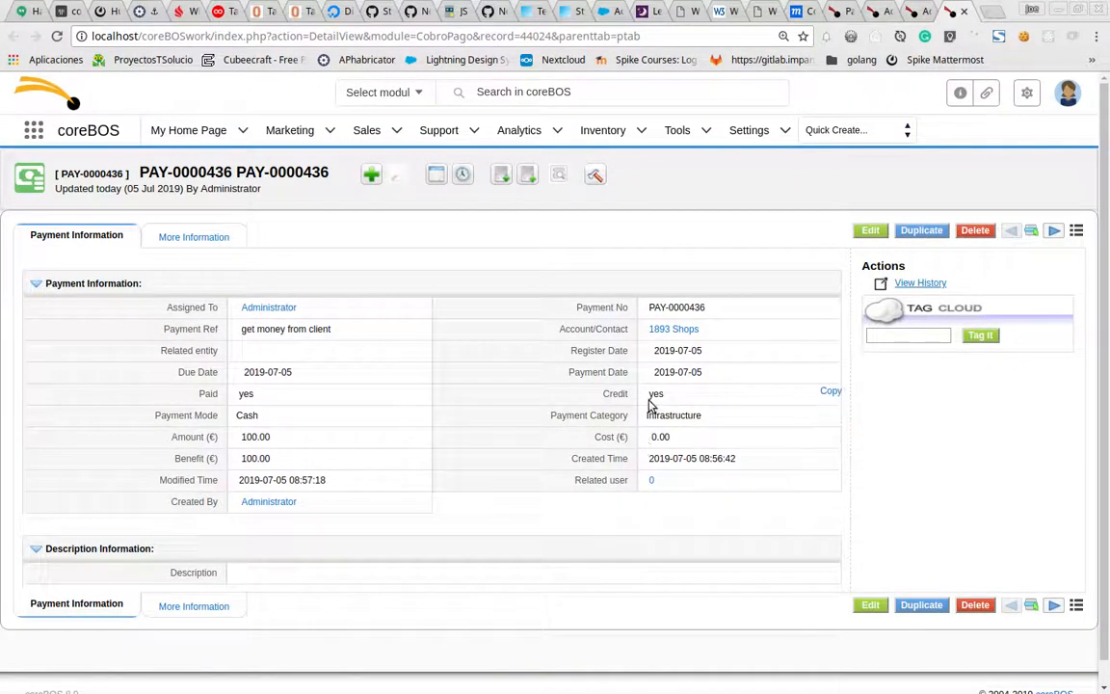
# Check the credit setting and related entity of the 90.00 payment of 1893 Shops without changing it
pyautogui.click(918, 14)
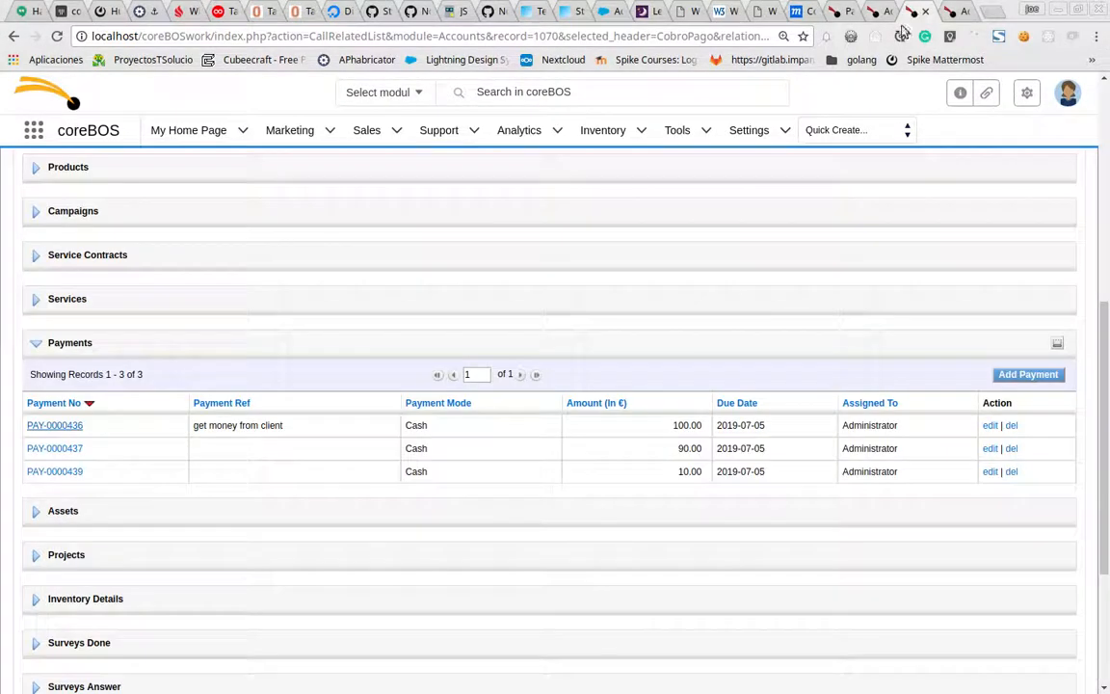
pyautogui.click(989, 449)
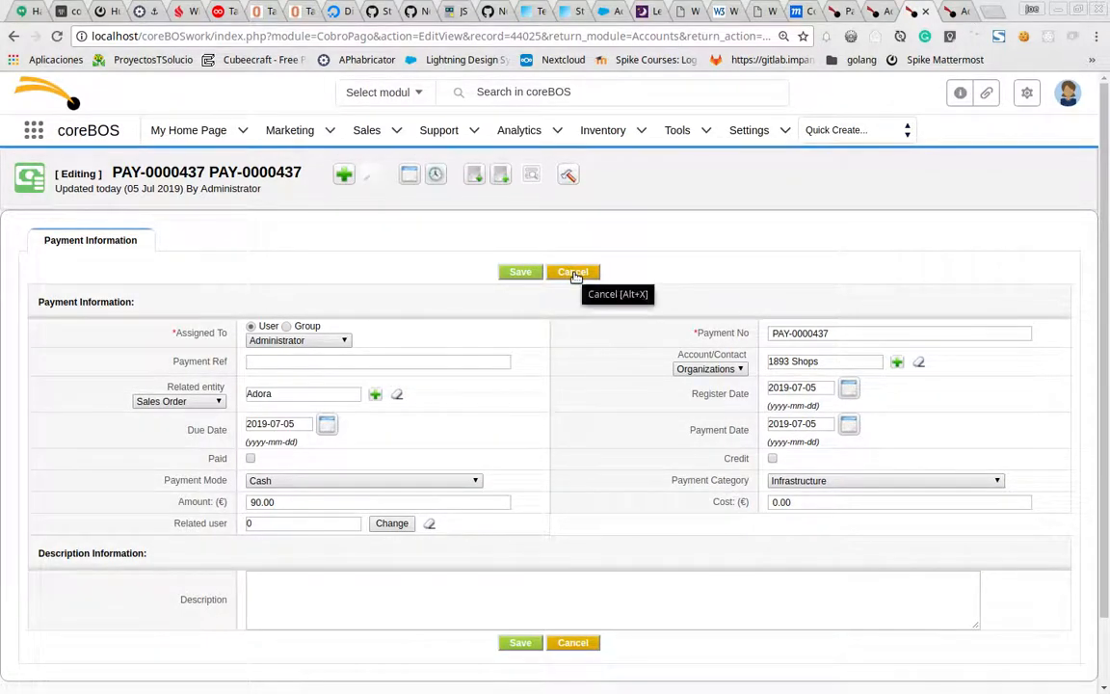
pyautogui.click(574, 274)
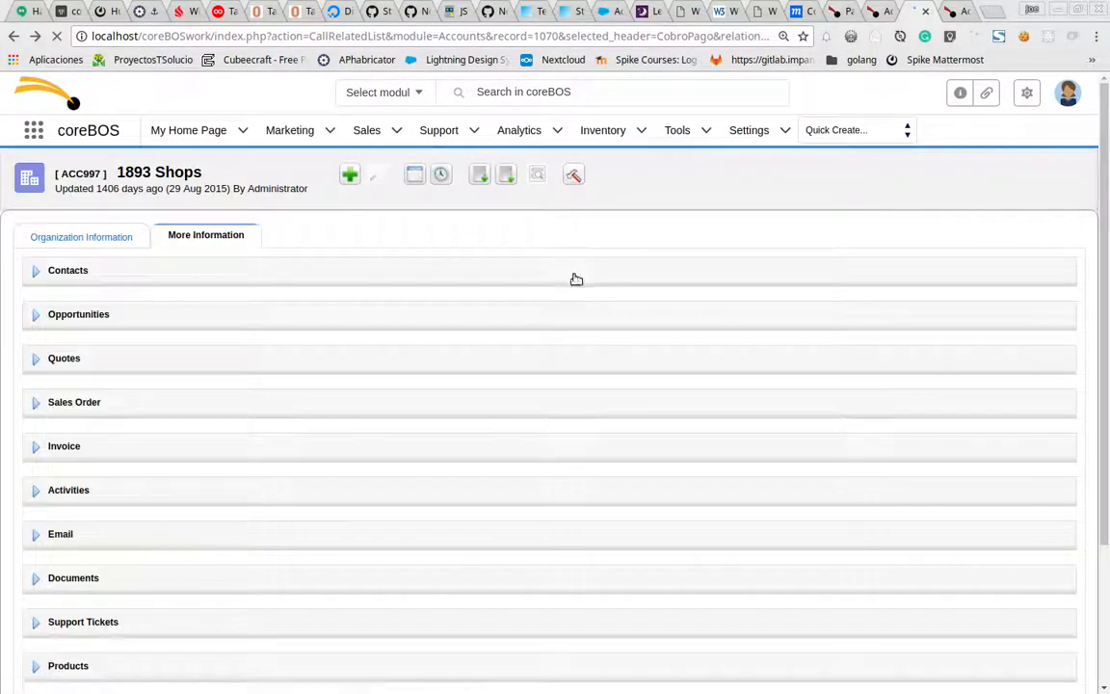
# Turn off the credit option on the 10.00 payment of 1893 Shops and save the payment
pyautogui.scroll(-13, 686, 456)
pyautogui.click(990, 226)
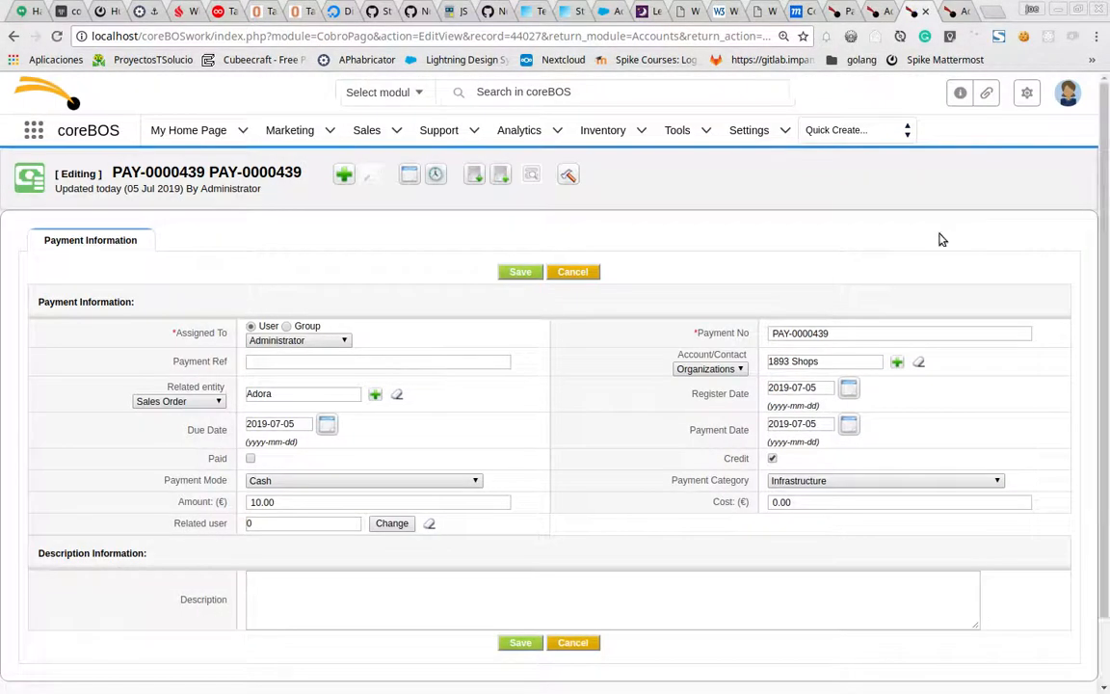
pyautogui.click(772, 459)
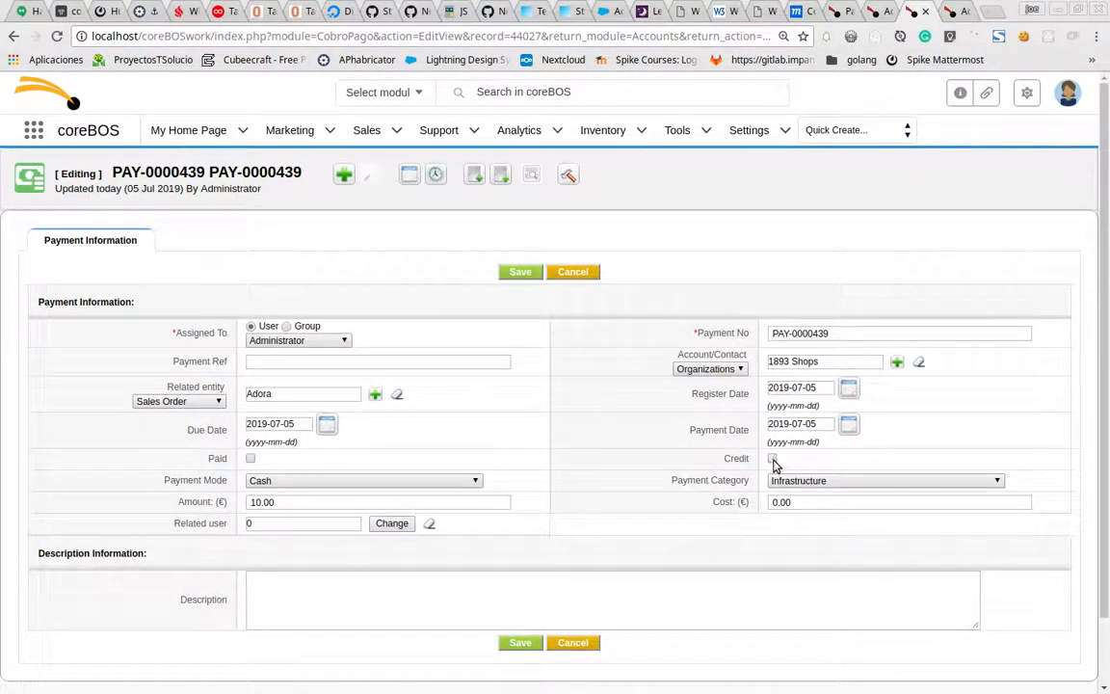
pyautogui.click(519, 274)
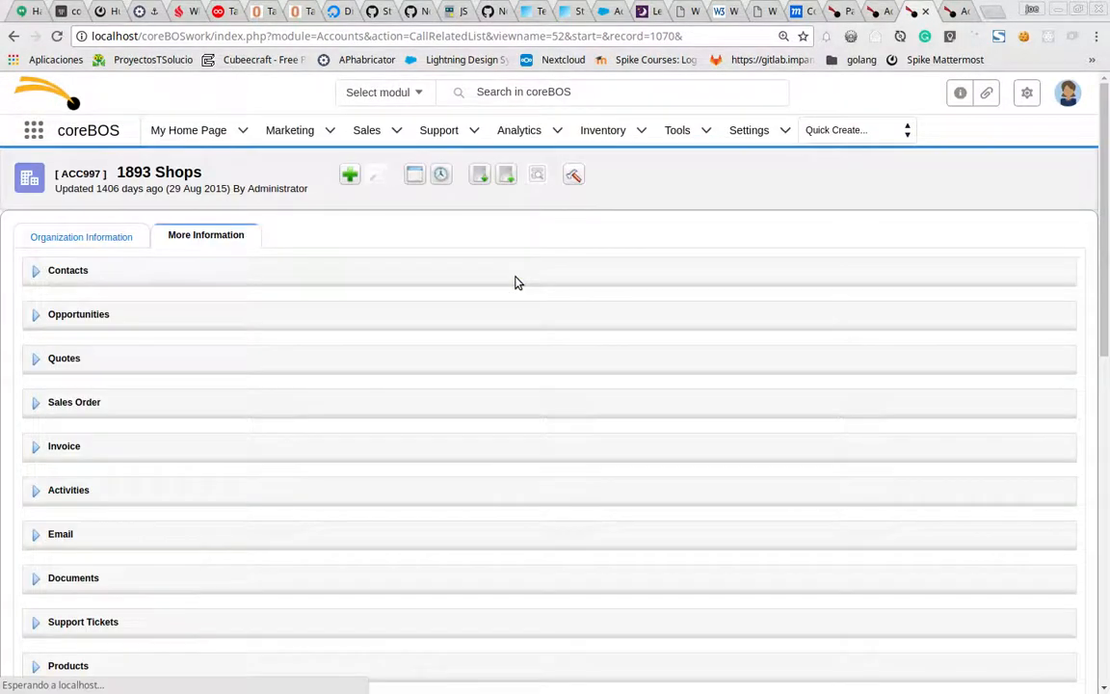
# Open the organization details of 1893 Shops and review its total amount, total pending and balance
pyautogui.click(141, 247)
pyautogui.scroll(-10, 408, 532)
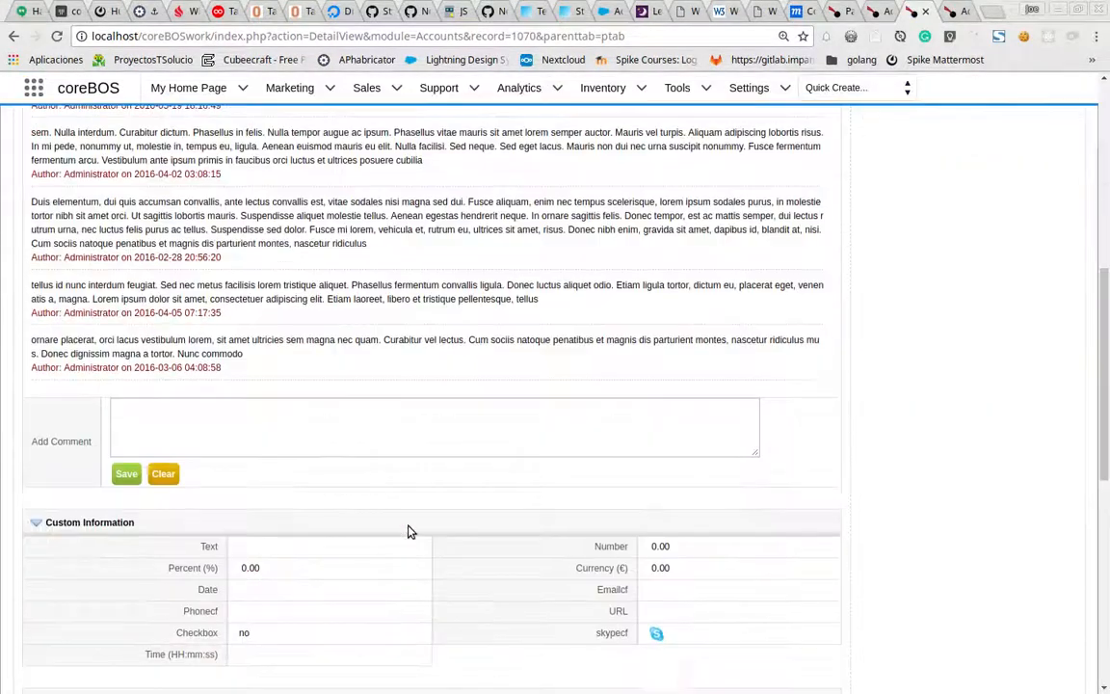
pyautogui.scroll(-6, 409, 530)
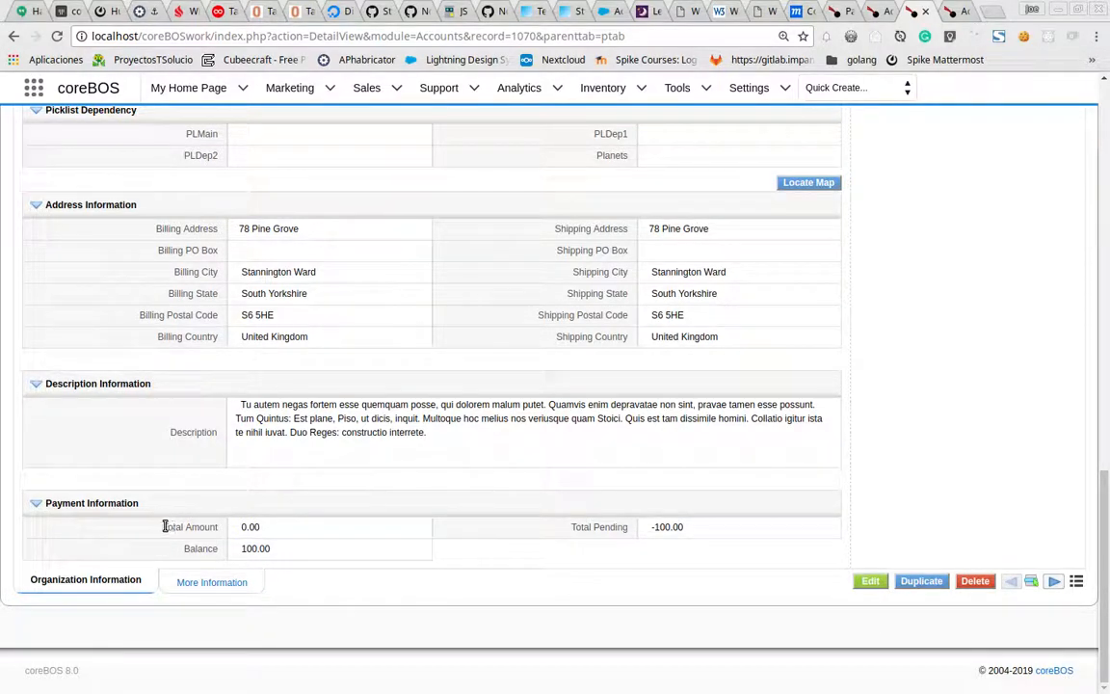
pyautogui.moveTo(164, 525); pyautogui.dragTo(221, 530)
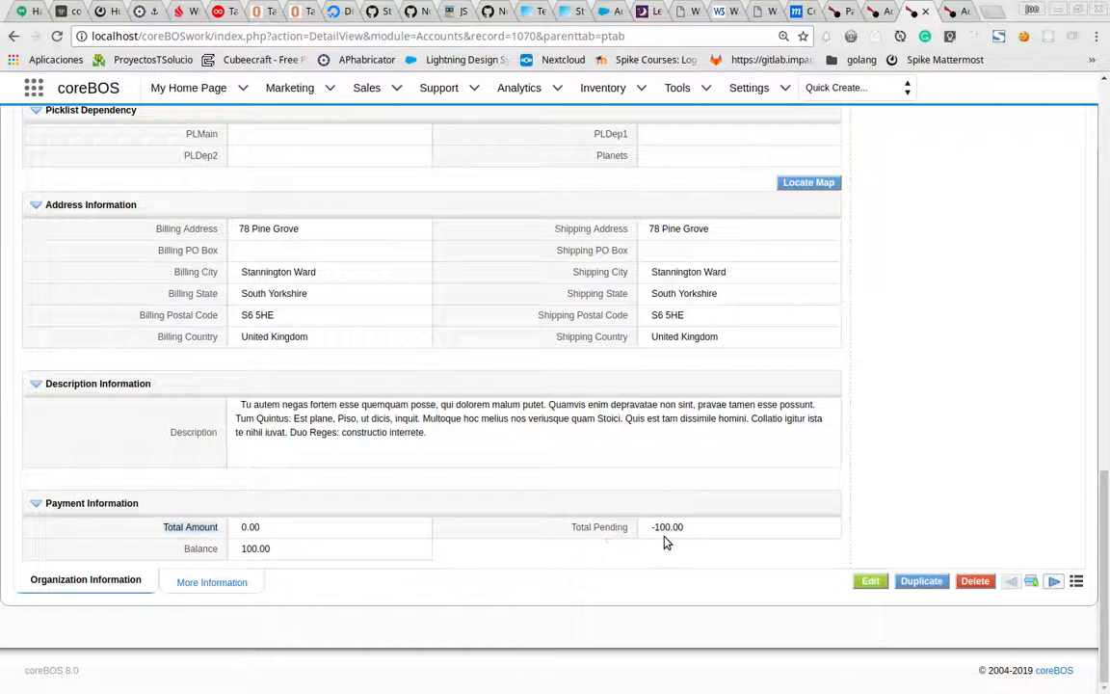
pyautogui.scroll(3, 665, 543)
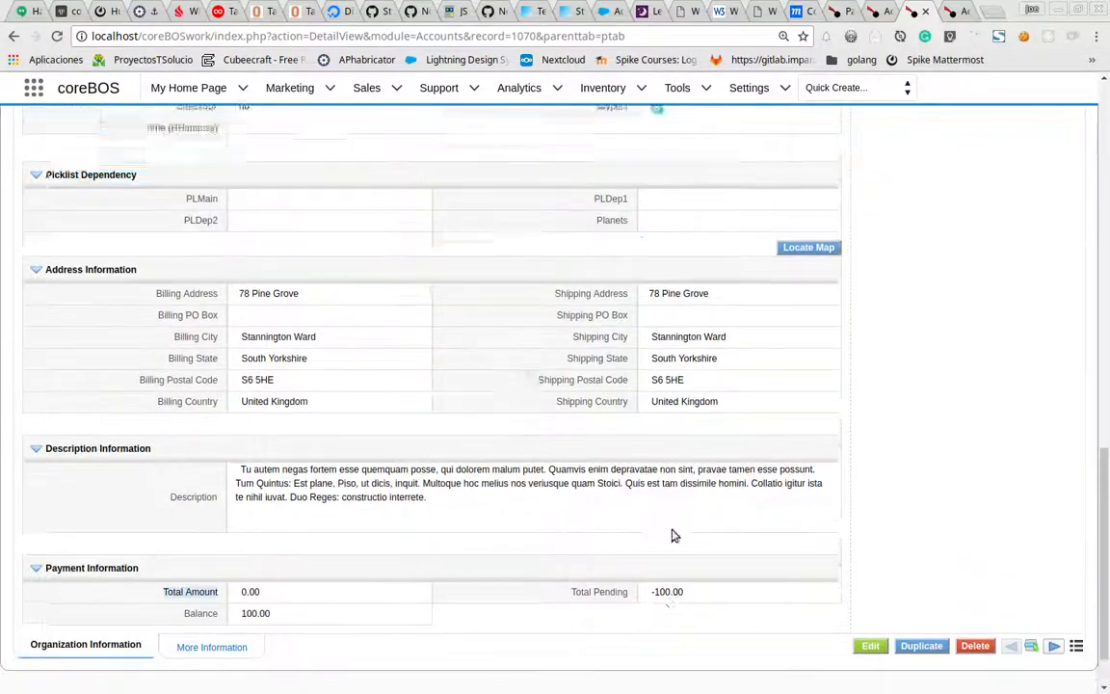
pyautogui.scroll(4, 812, 216)
pyautogui.scroll(5, 812, 216)
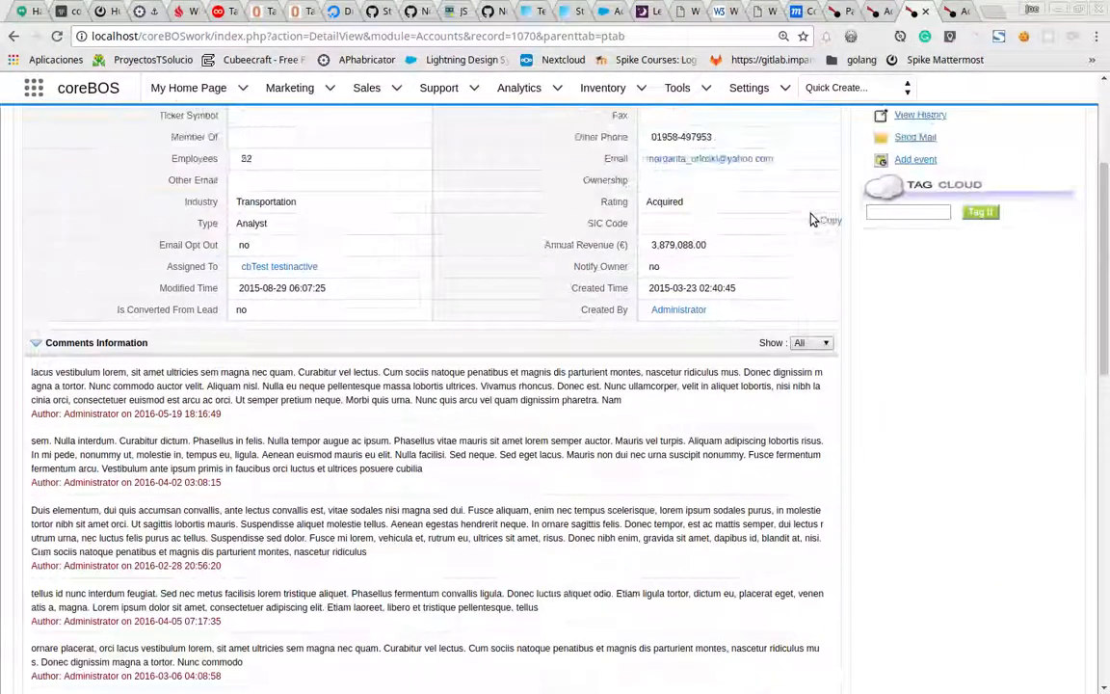
# Consult the "get money from client" payment and the blog's wallet scenario, and check the latest records in the Payments list
pyautogui.click(949, 14)
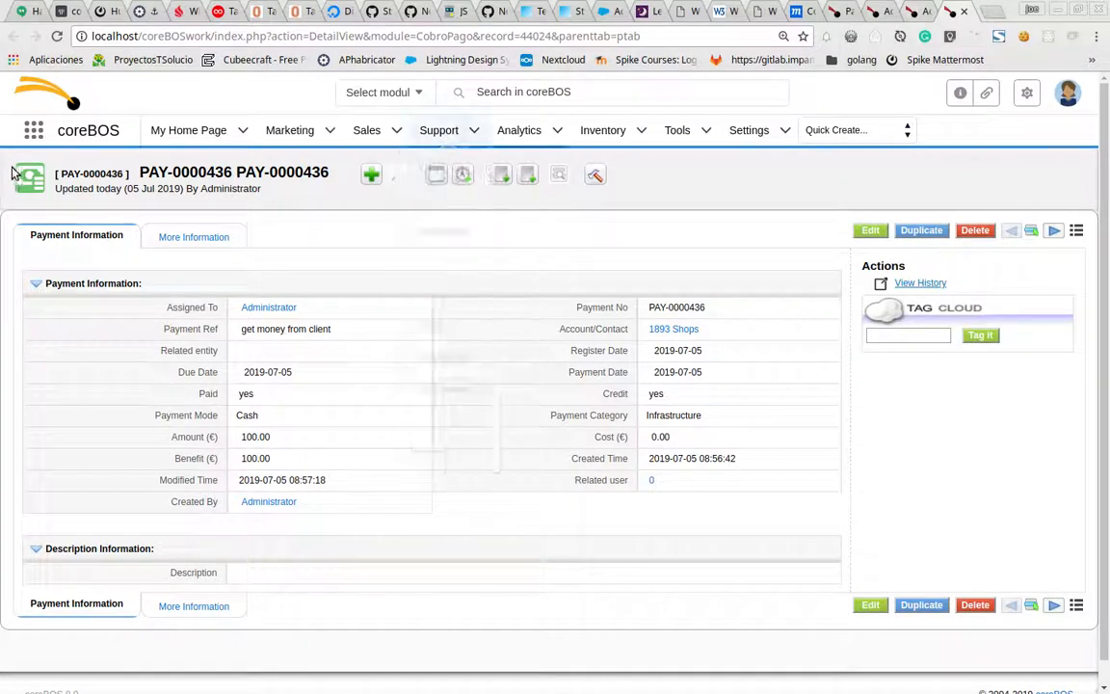
pyautogui.click(844, 13)
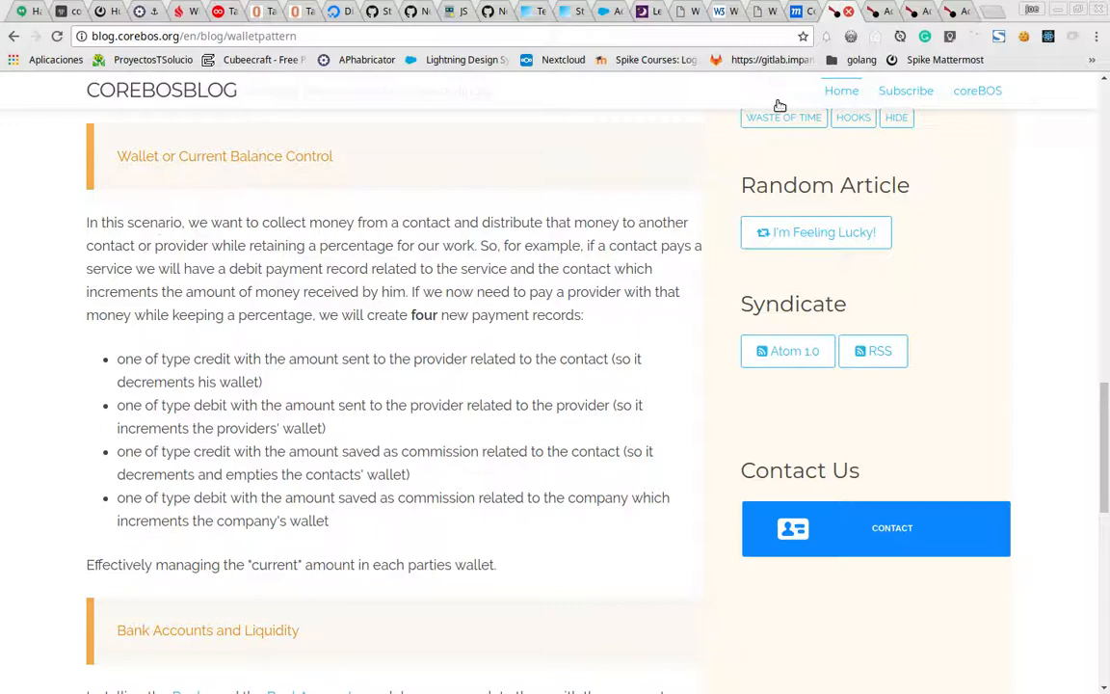
pyautogui.click(880, 10)
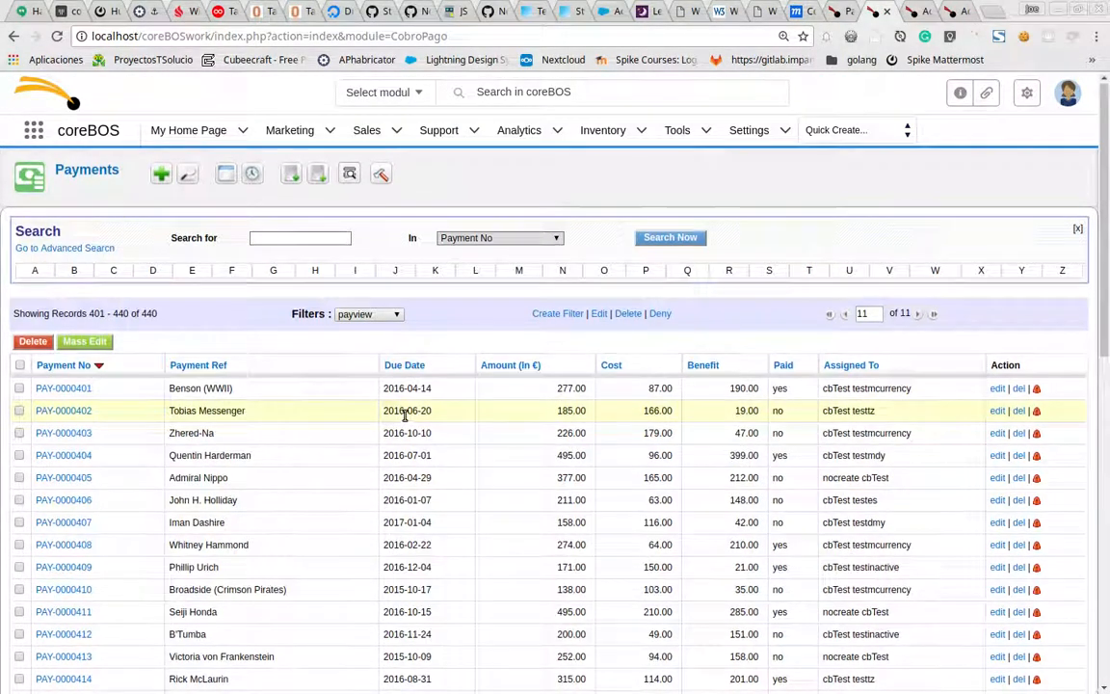
pyautogui.scroll(-3, 325, 358)
pyautogui.scroll(-4, 324, 357)
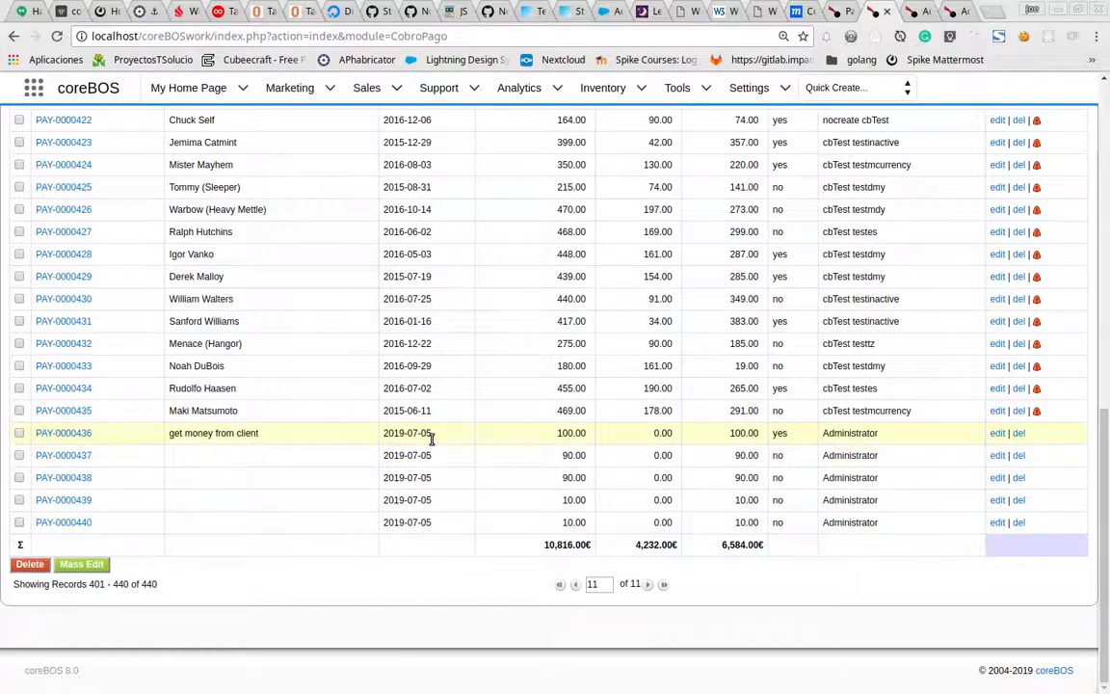
pyautogui.scroll(8, 674, 477)
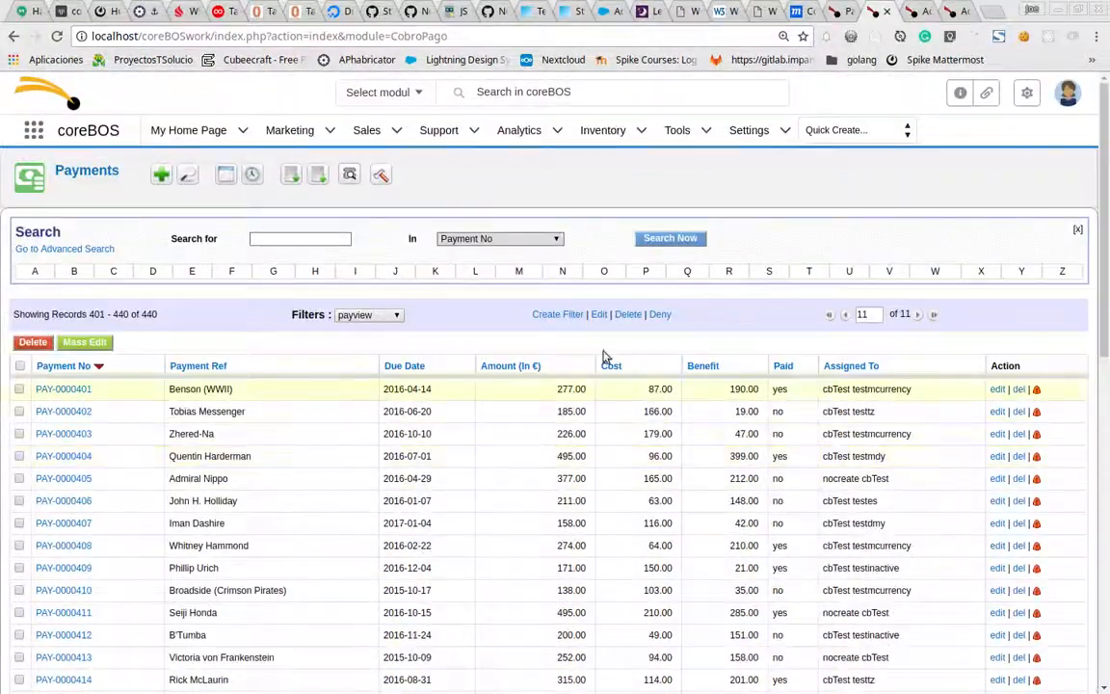
# Apply the All filter to the Payments list and examine the organizations related to the latest payments
pyautogui.click(361, 318)
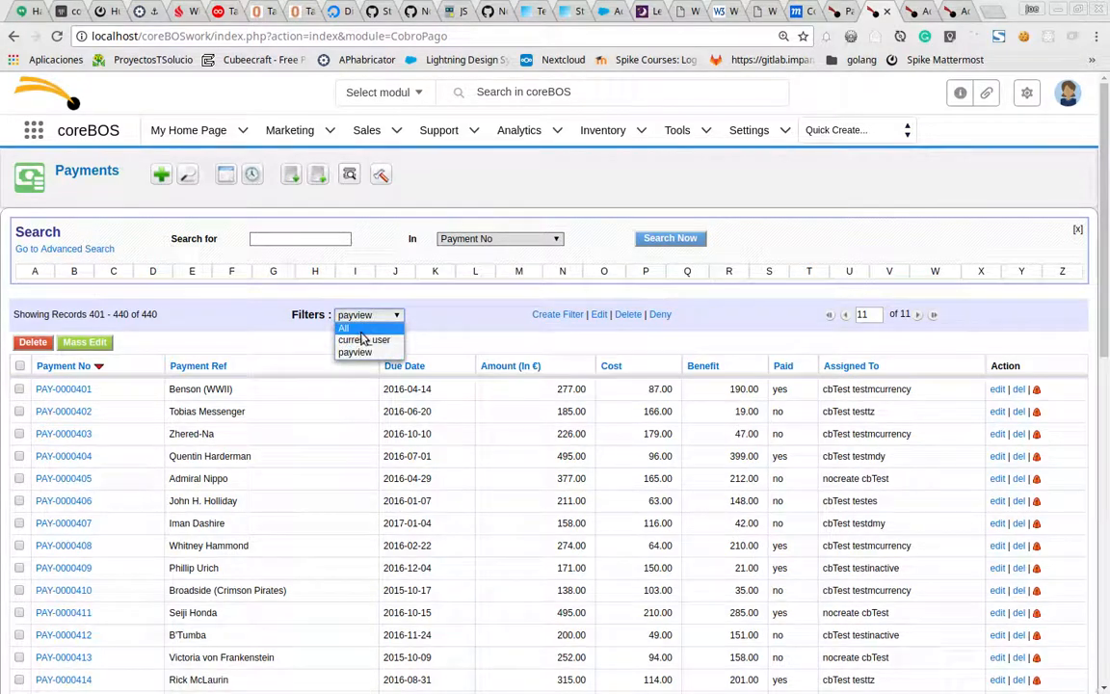
pyautogui.click(361, 331)
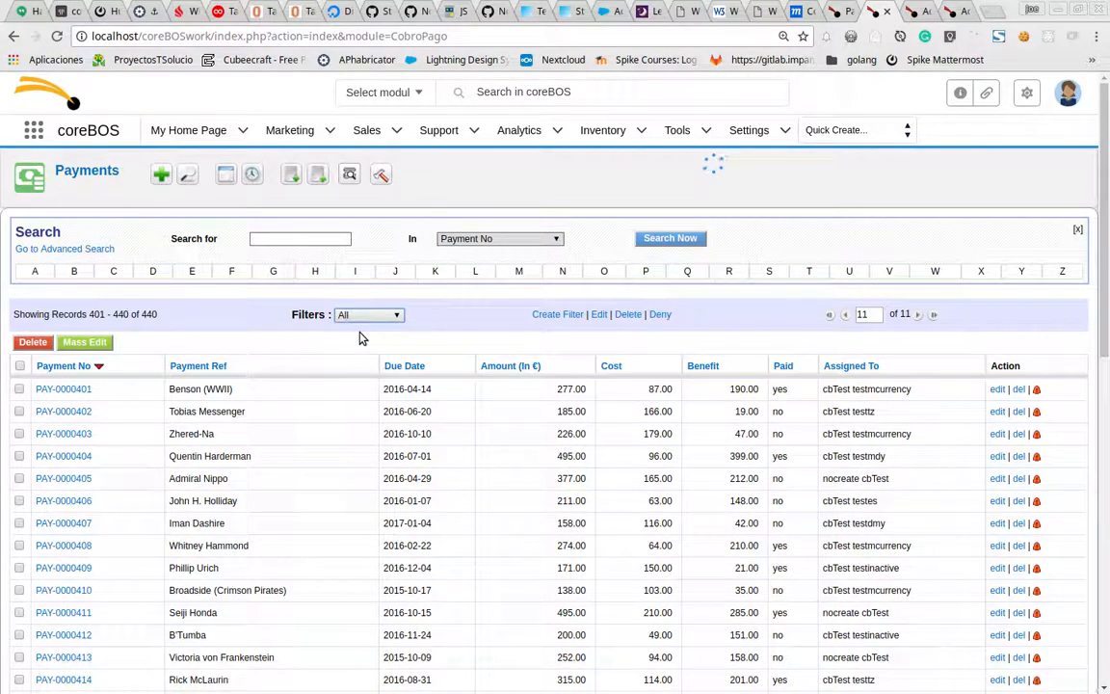
pyautogui.scroll(-2, 384, 425)
pyautogui.scroll(-10, 384, 426)
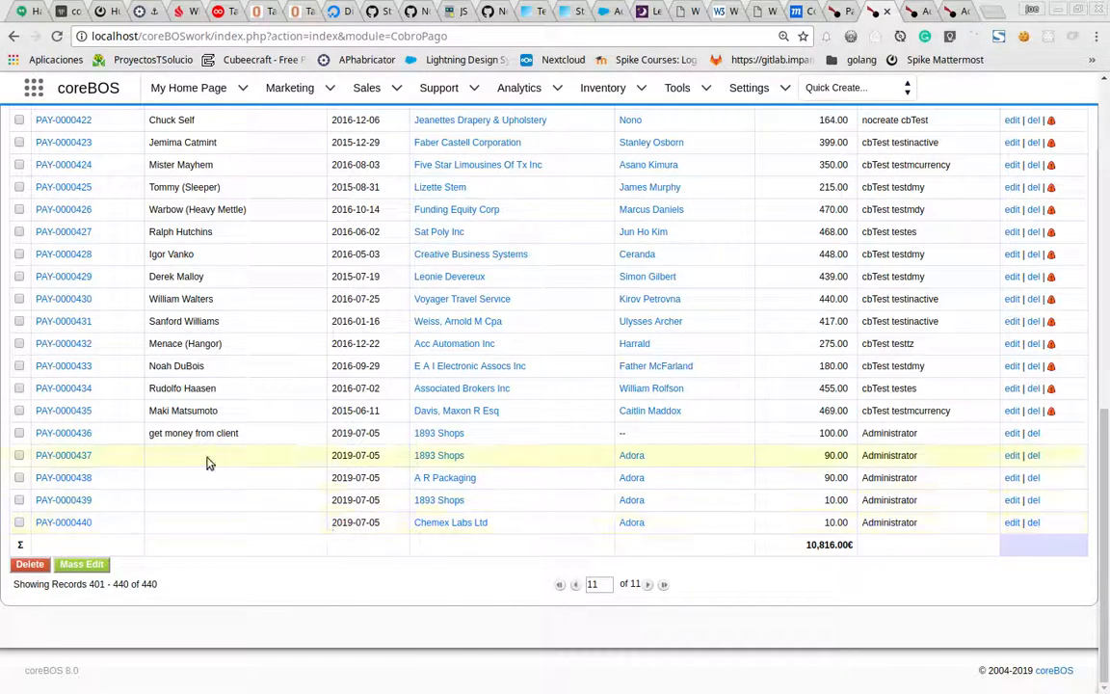
pyautogui.moveTo(147, 433); pyautogui.dragTo(487, 435)
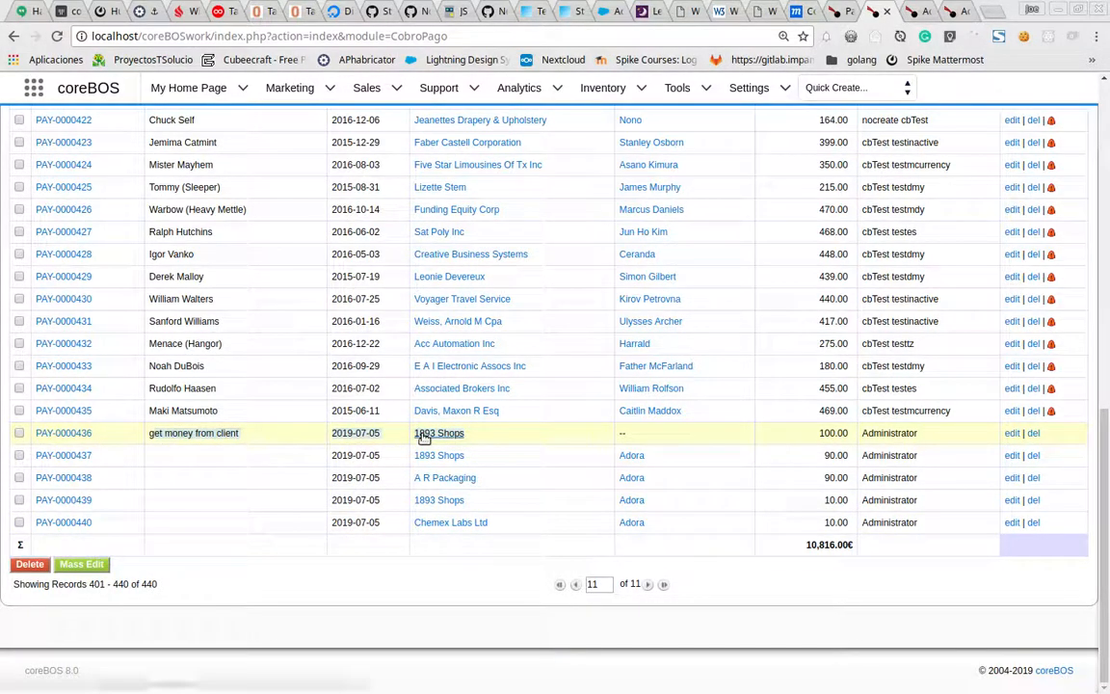
# Open A R Packaging from the Payments list, review its payment totals and related payments, and close the record
pyautogui.click(446, 480)
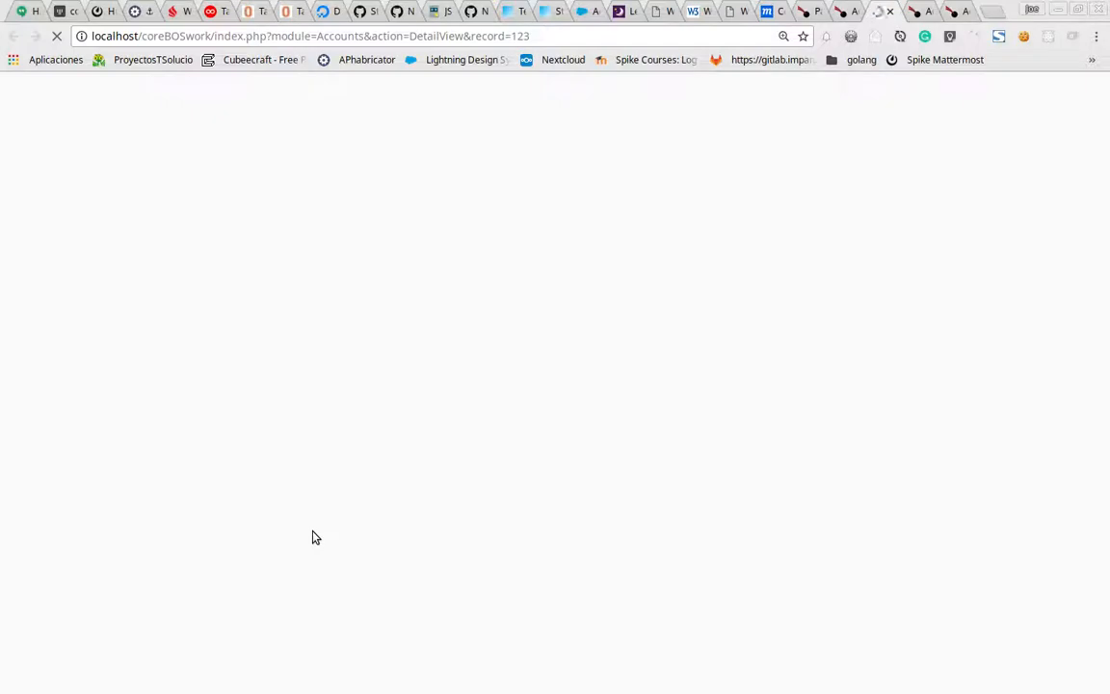
pyautogui.scroll(-15, 311, 536)
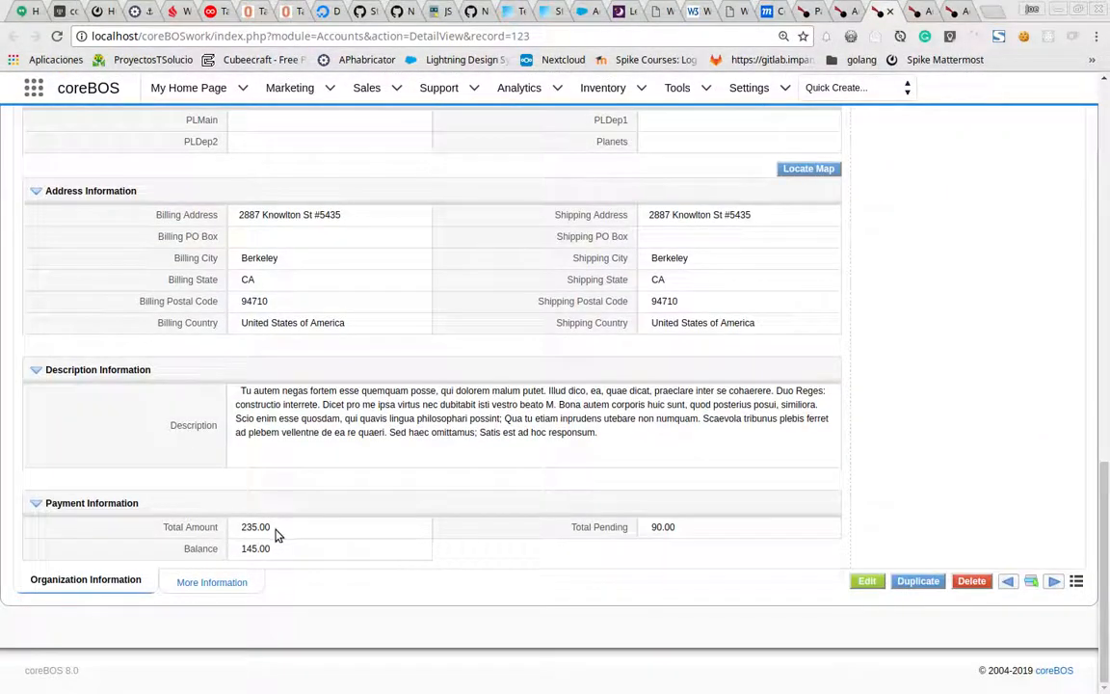
pyautogui.scroll(15, 258, 533)
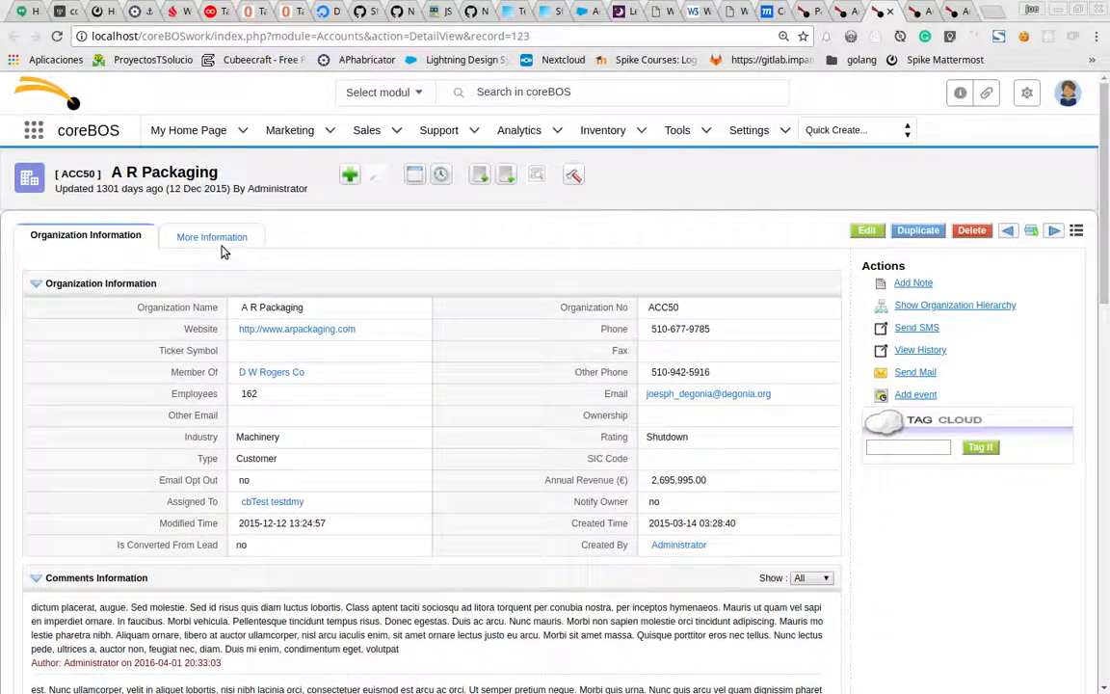
pyautogui.moveTo(213, 243)
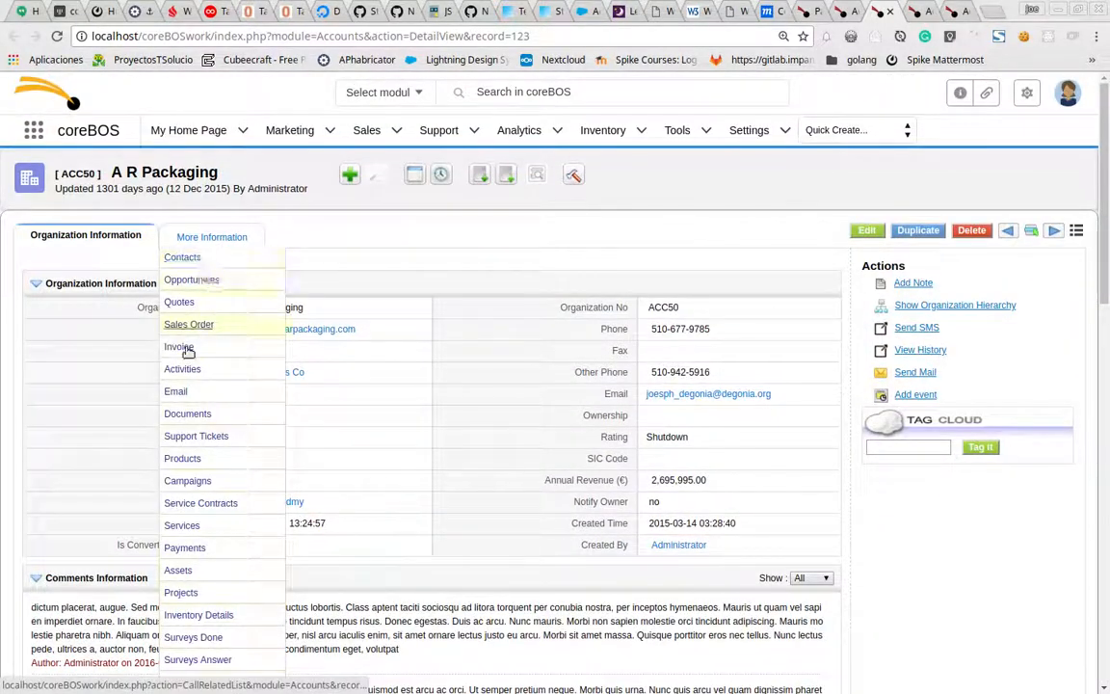
pyautogui.click(182, 550)
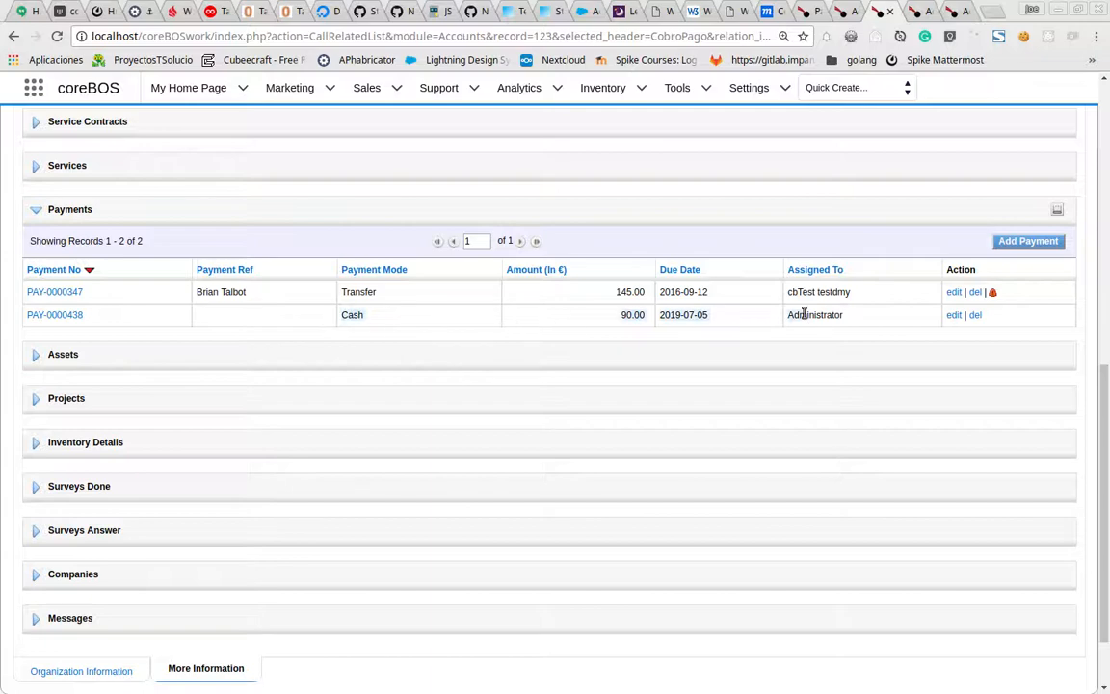
pyautogui.click(888, 18)
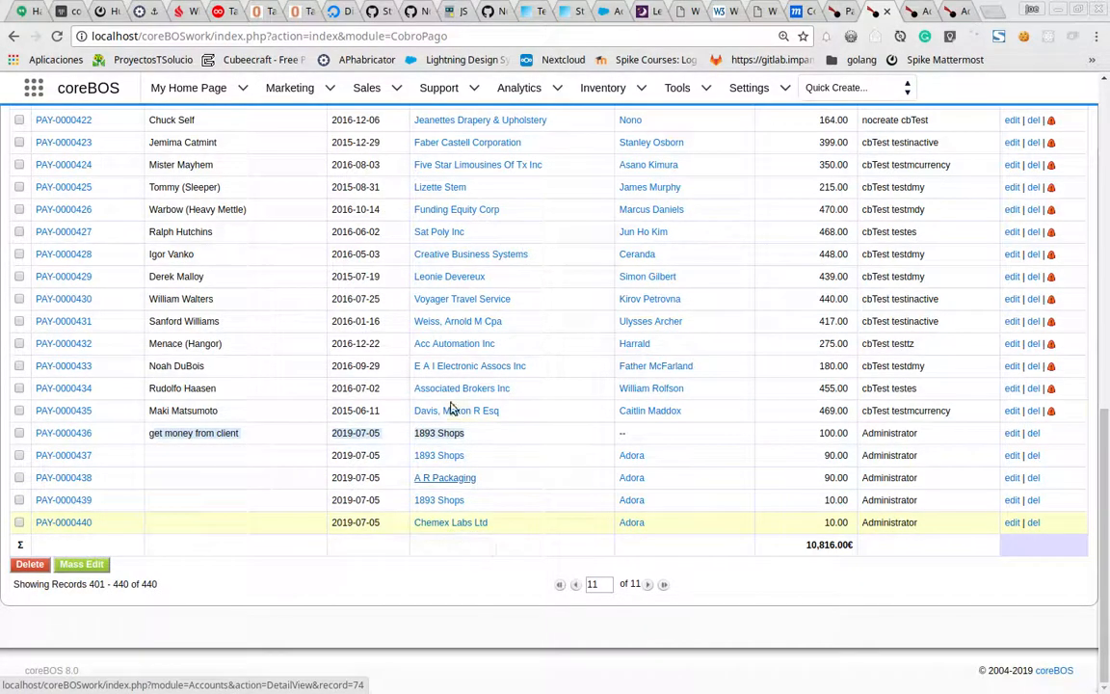
# Review the four payment records described under Wallet or Current Balance Control in the coreBOS blog article
pyautogui.click(829, 13)
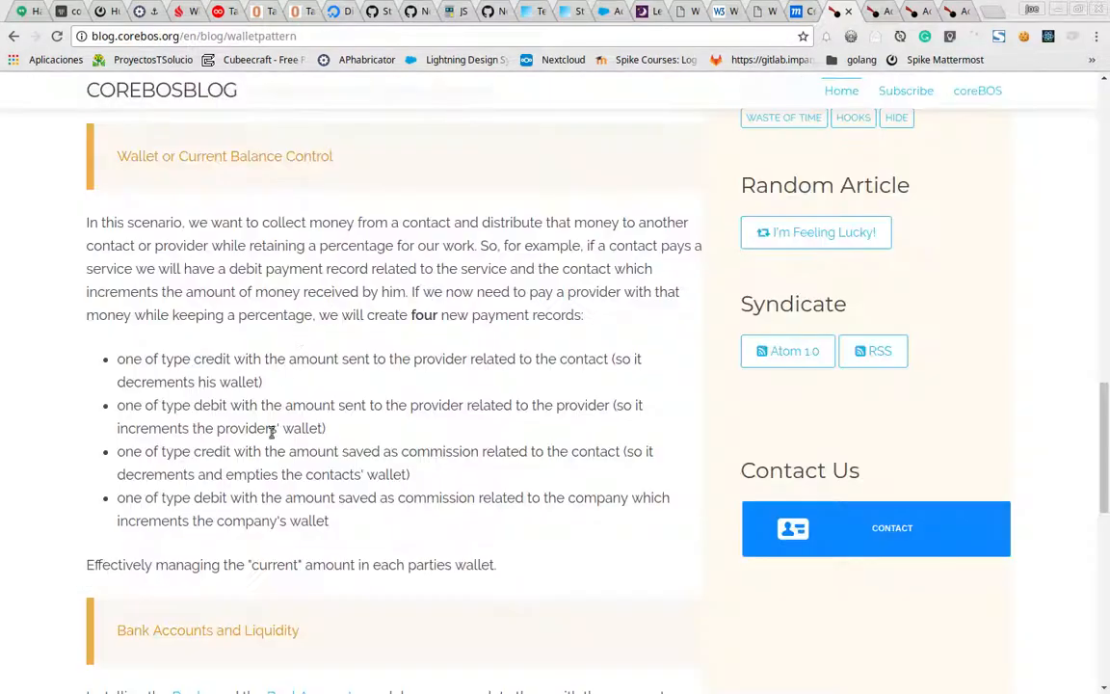
pyautogui.scroll(-2, 260, 453)
pyautogui.scroll(1, 222, 385)
pyautogui.scroll(1, 208, 325)
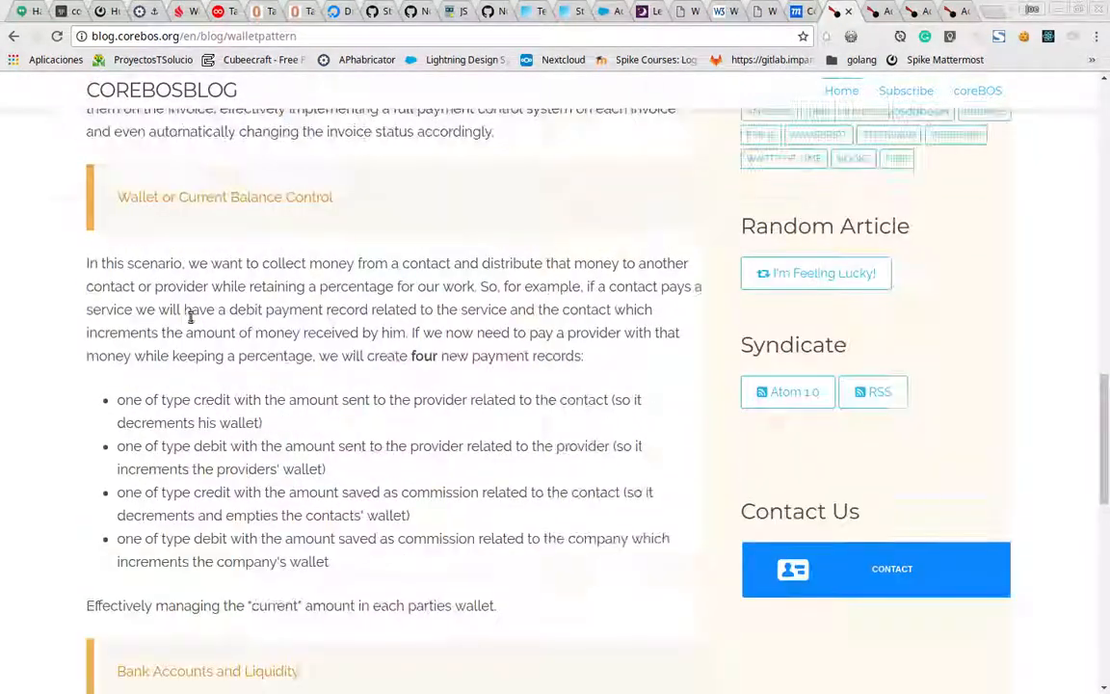
pyautogui.moveTo(208, 401); pyautogui.dragTo(223, 561)
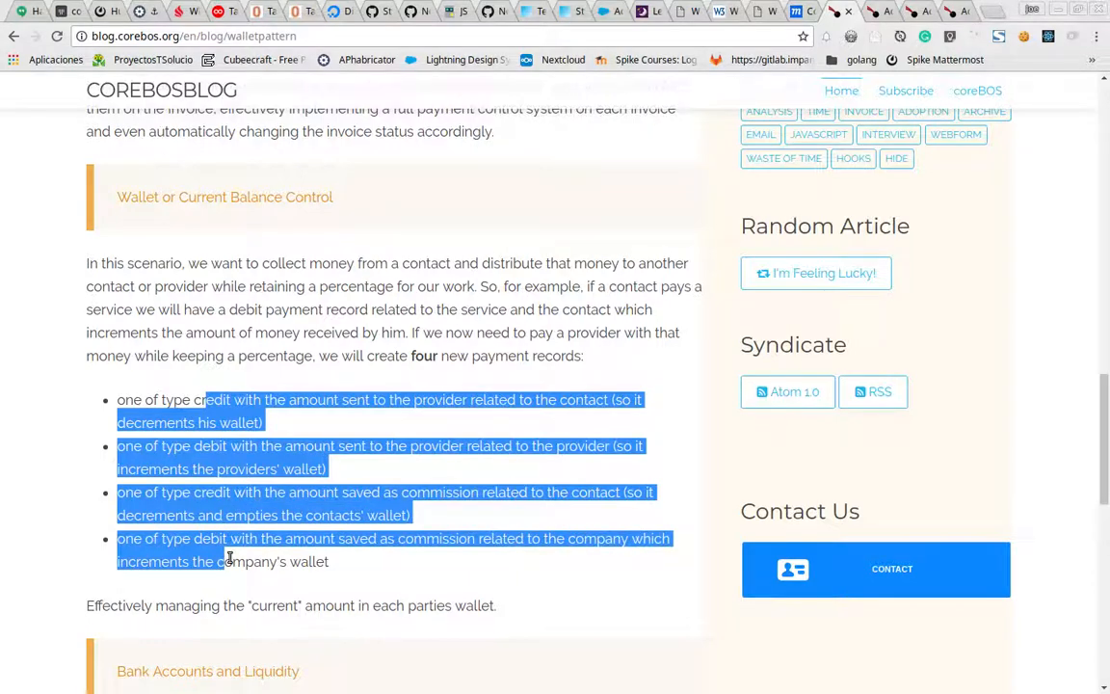
pyautogui.scroll(4, 334, 545)
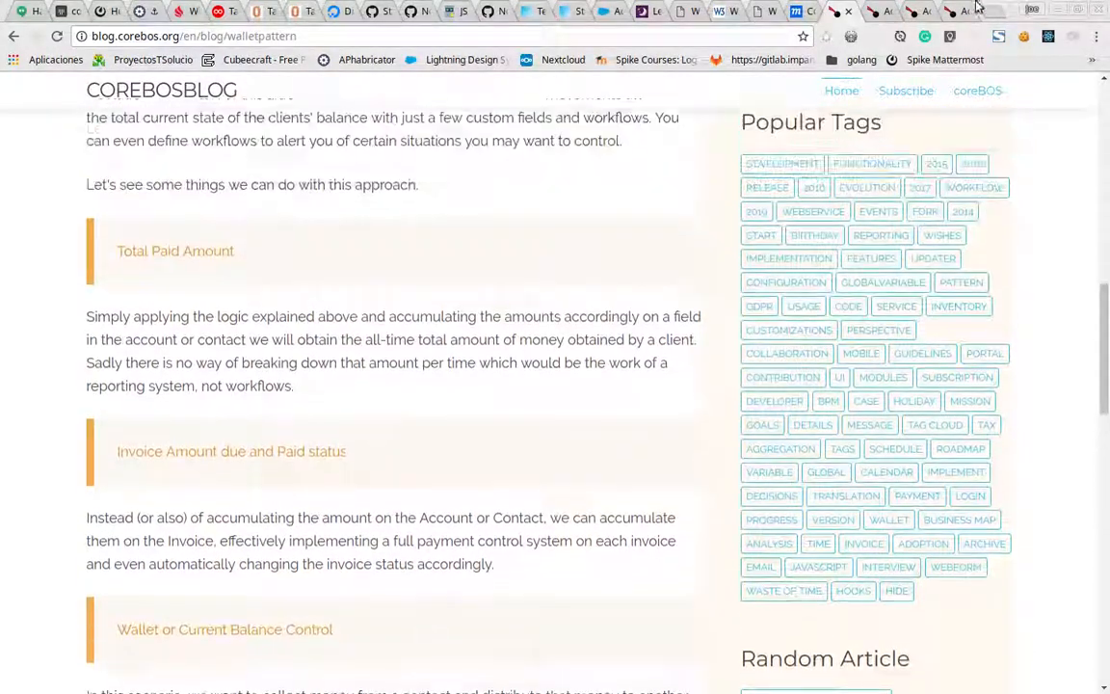
# Return to the coreBOS Payments list and examine the most recent payments
pyautogui.click(876, 12)
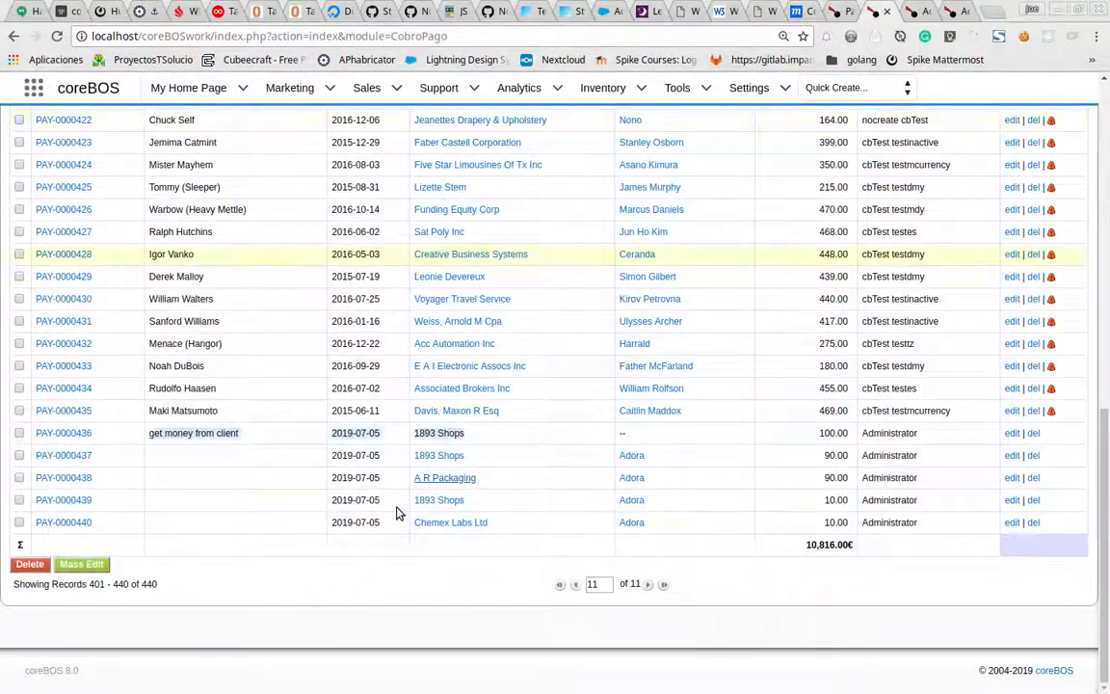
pyautogui.scroll(3, 395, 513)
pyautogui.scroll(-5, 398, 513)
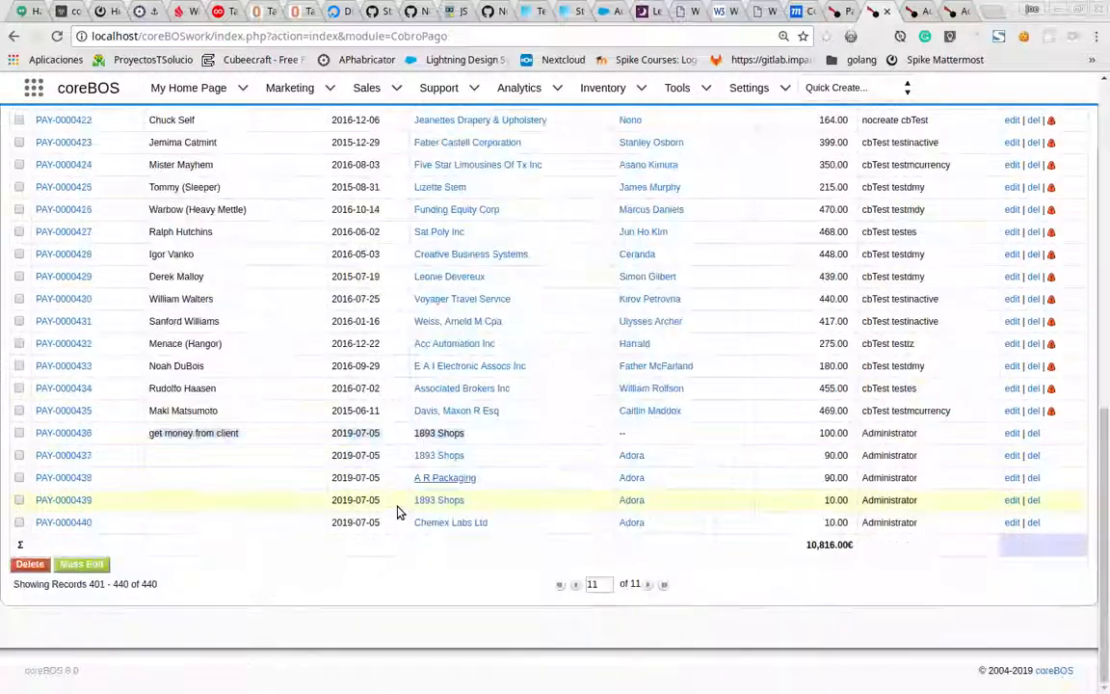